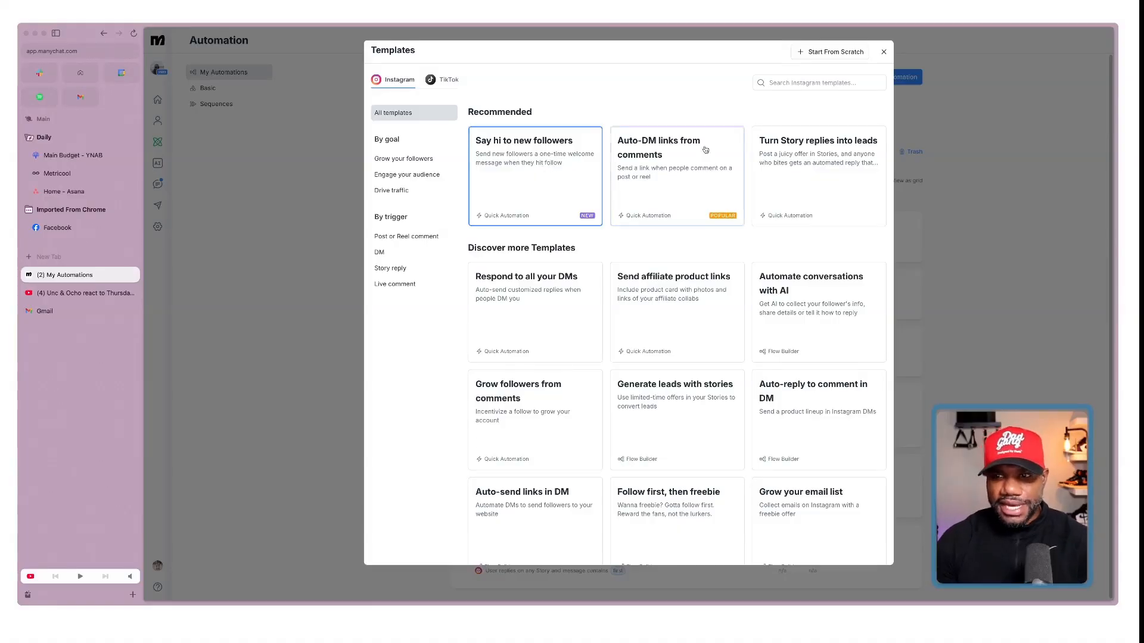
Create an automation from the "Say hi to new followers" template and enable the DM asking for their email
{"action": "left_click", "coordinate": [538, 174]}
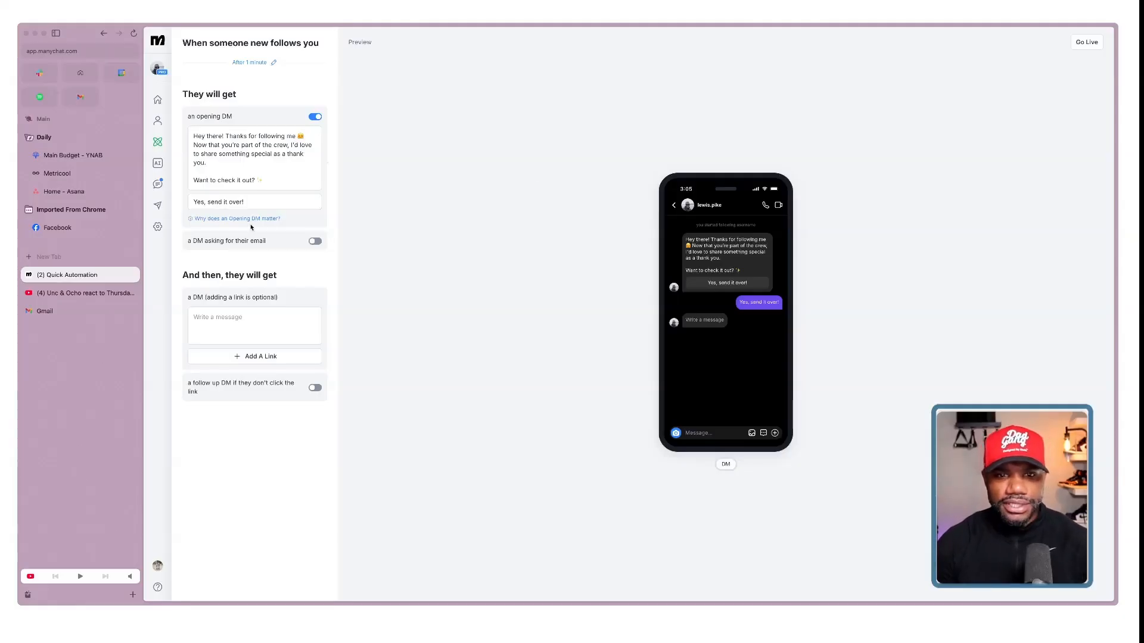
{"action": "left_click", "coordinate": [315, 241]}
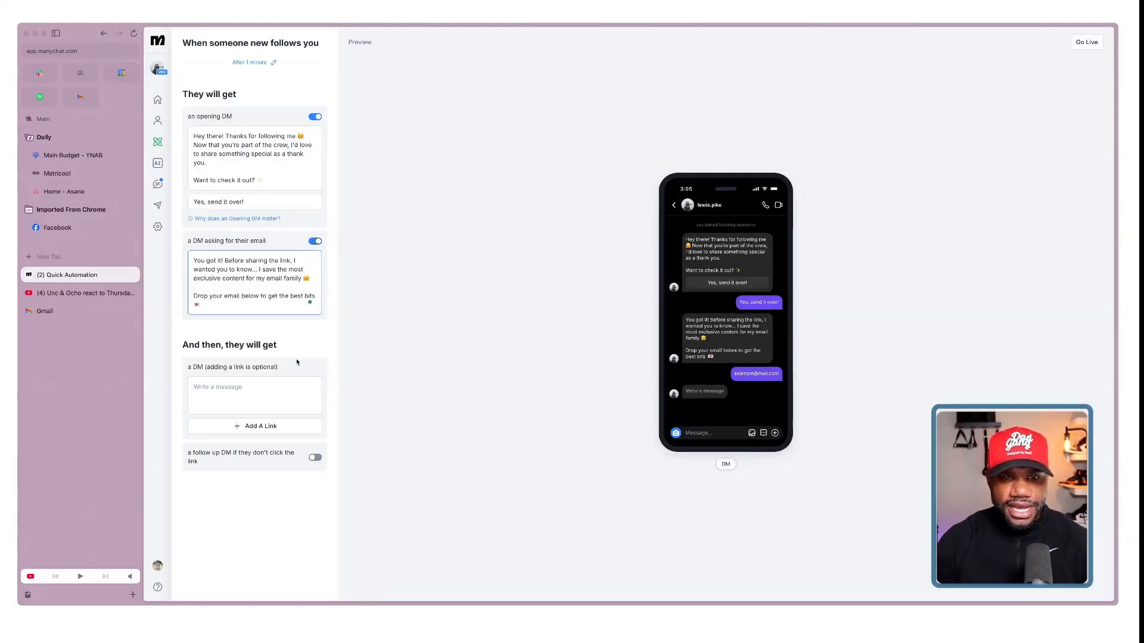
{"action": "left_click", "coordinate": [220, 388]}
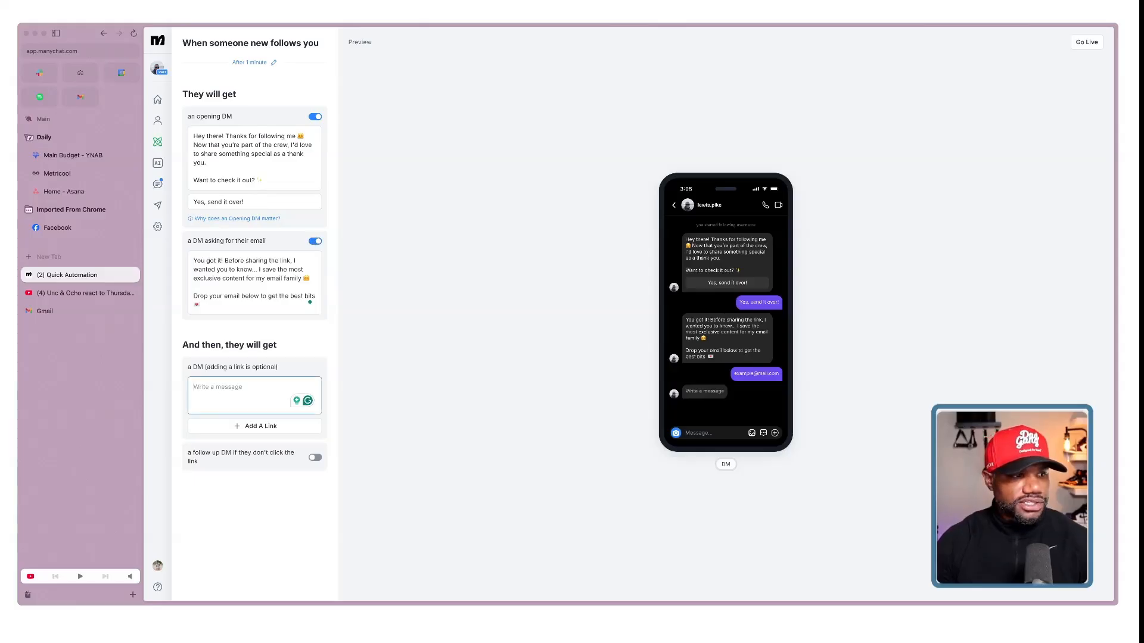
{"action": "key", "text": "super+Tab"}
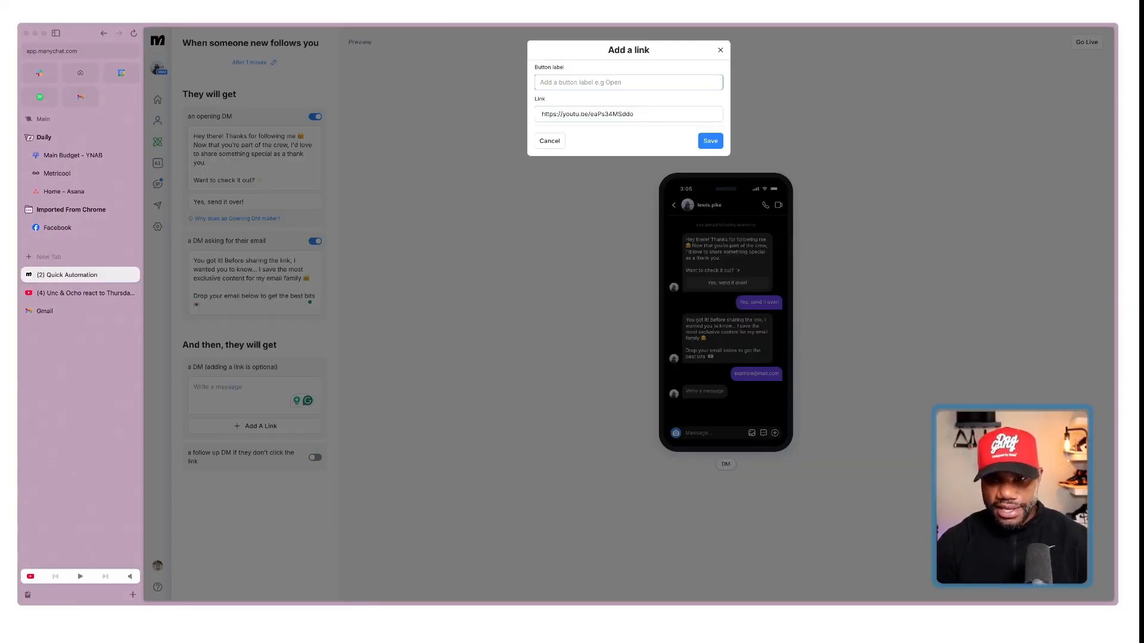
{"action": "type", "text": "10K Month"}
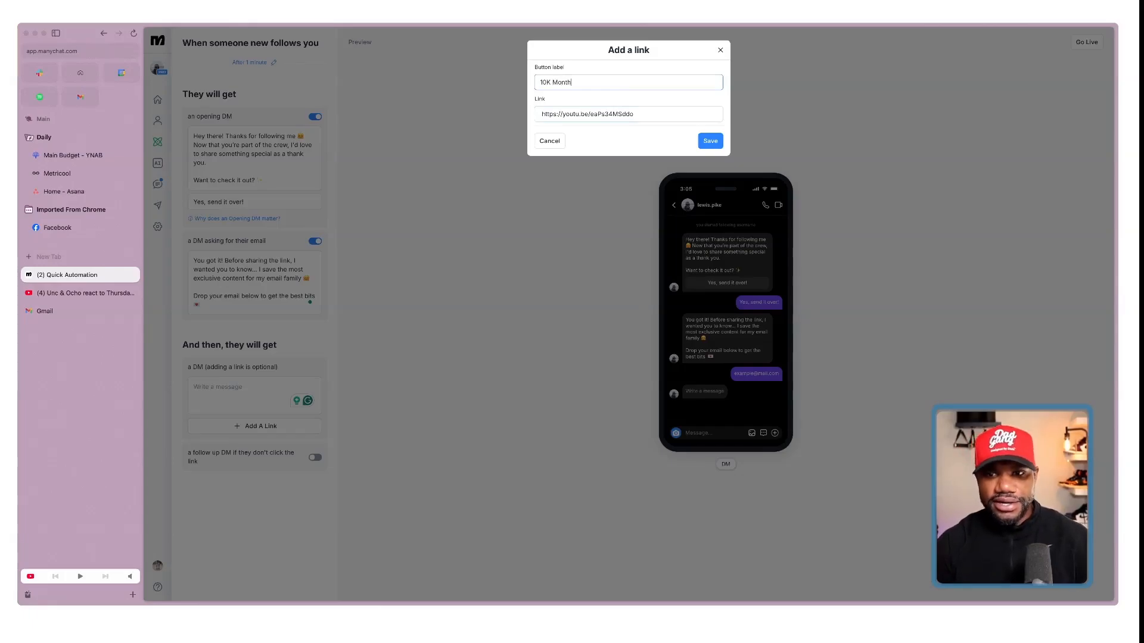
{"action": "key", "text": "Tab"}
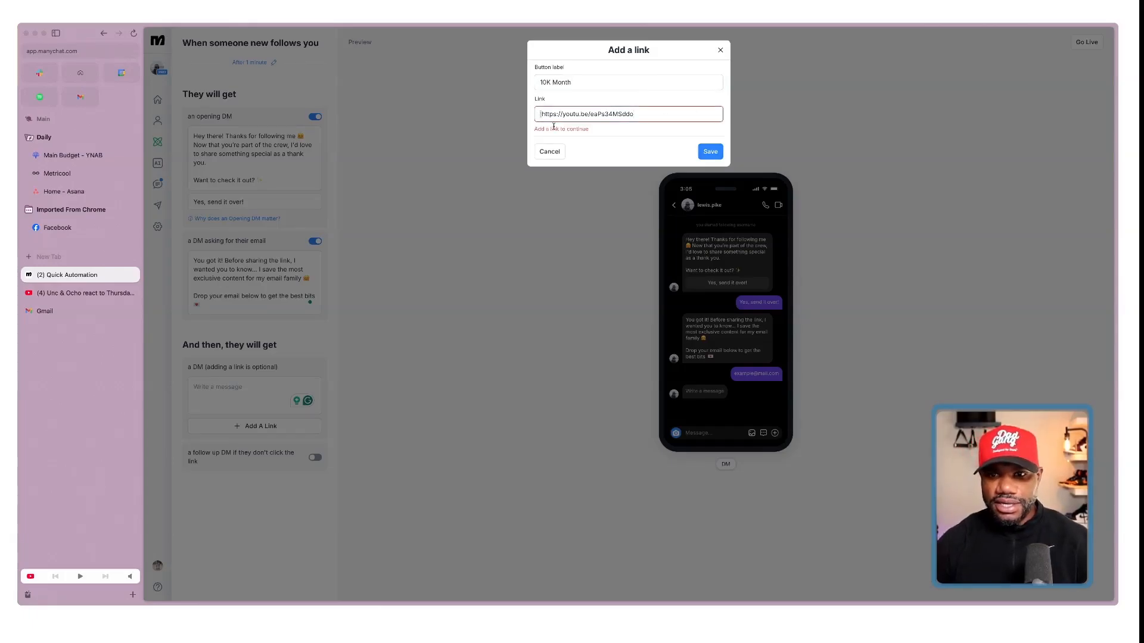
{"action": "left_click", "coordinate": [710, 141]}
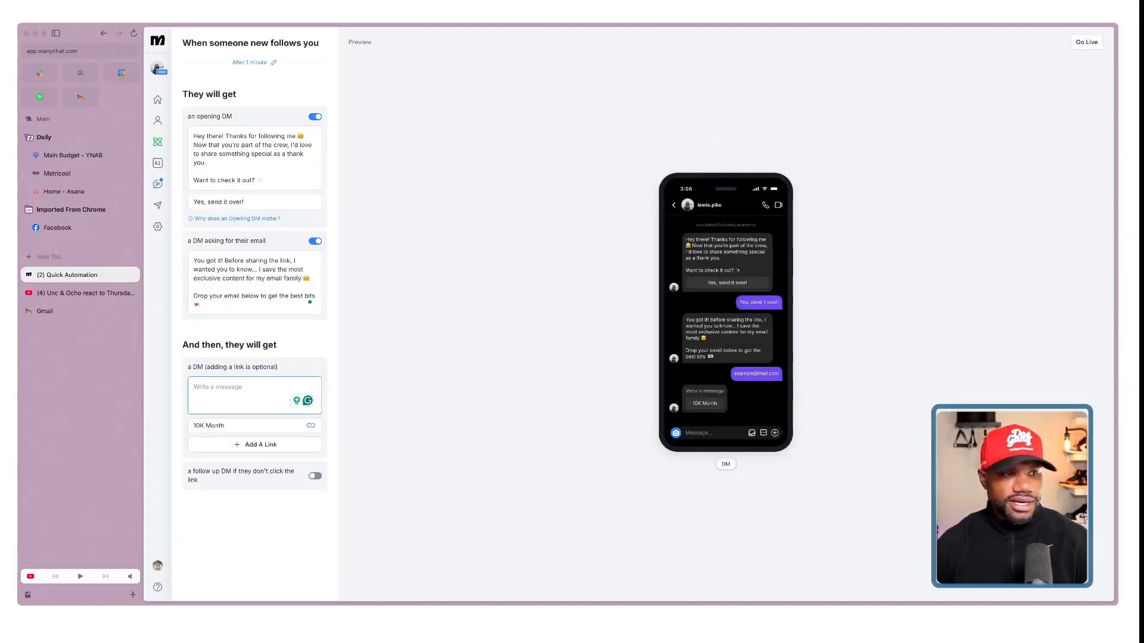
Write the final DM introducing an episode on setting up a simple tech stack to get clients and income fast for freelancers or solopreneurs
{"action": "key", "text": "super+Tab"}
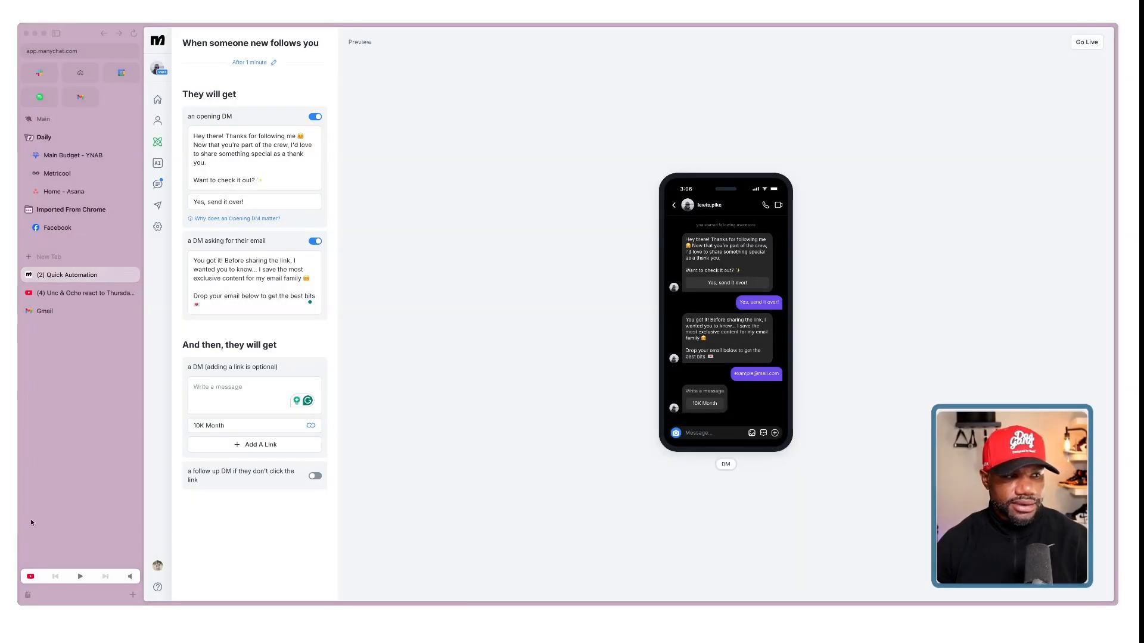
{"action": "key", "text": "super+Tab"}
{"action": "type", "text": "In this episode, we'll cover the basics of setting up a simple tech stack to get clients and income fast if you're a freelancer or solopreneur."}
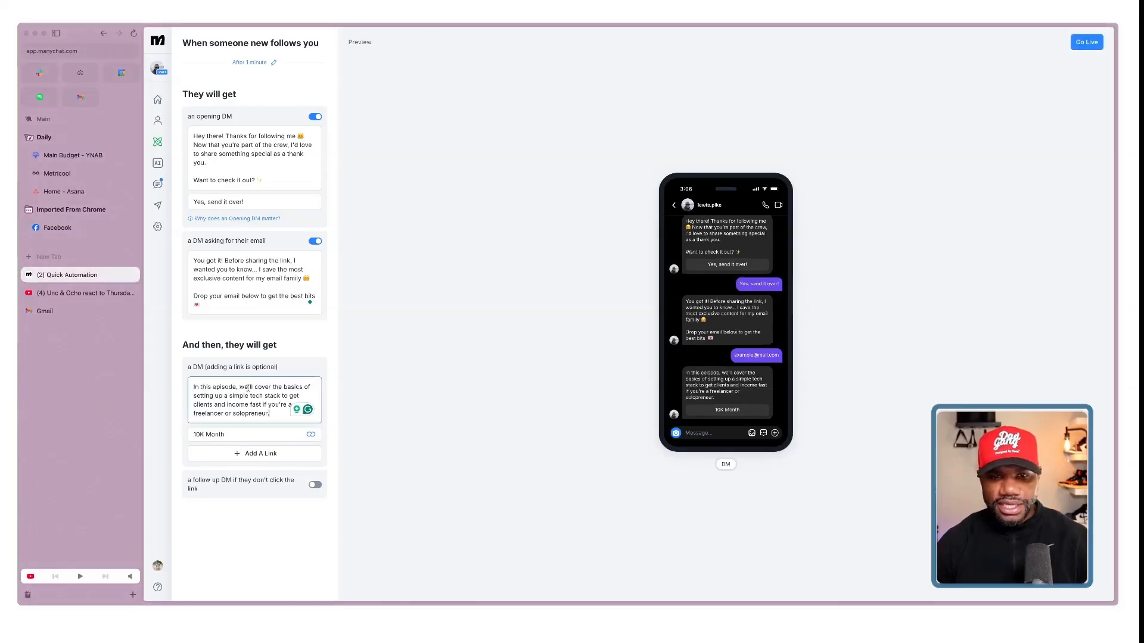
Set the new follower automation live and stop it again
{"action": "left_click", "coordinate": [1087, 42]}
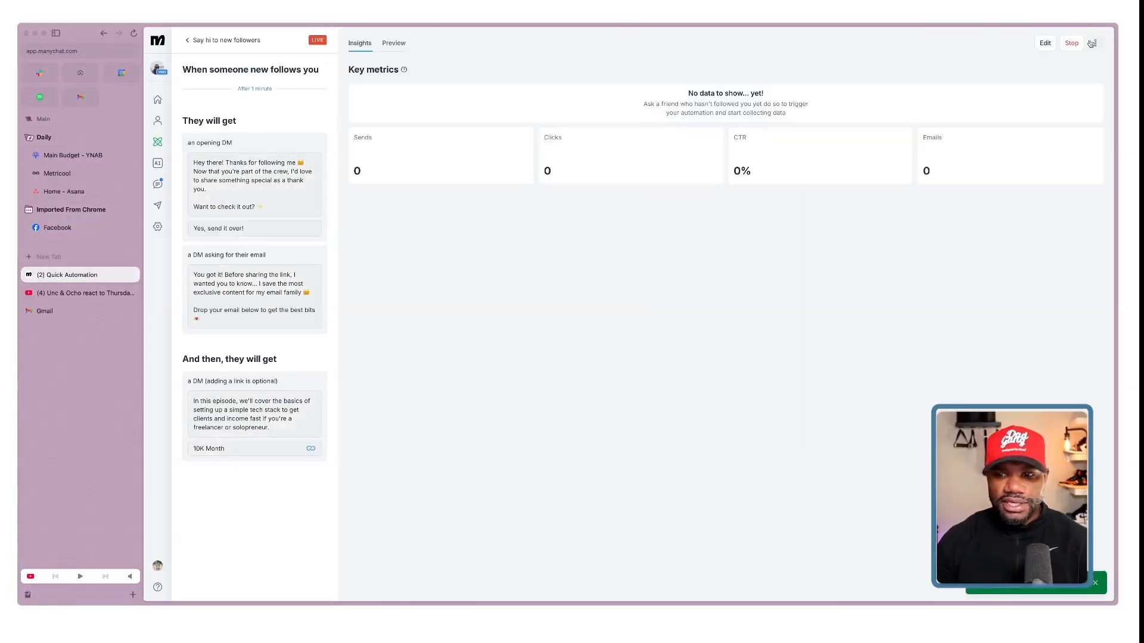
{"action": "left_click", "coordinate": [1070, 43]}
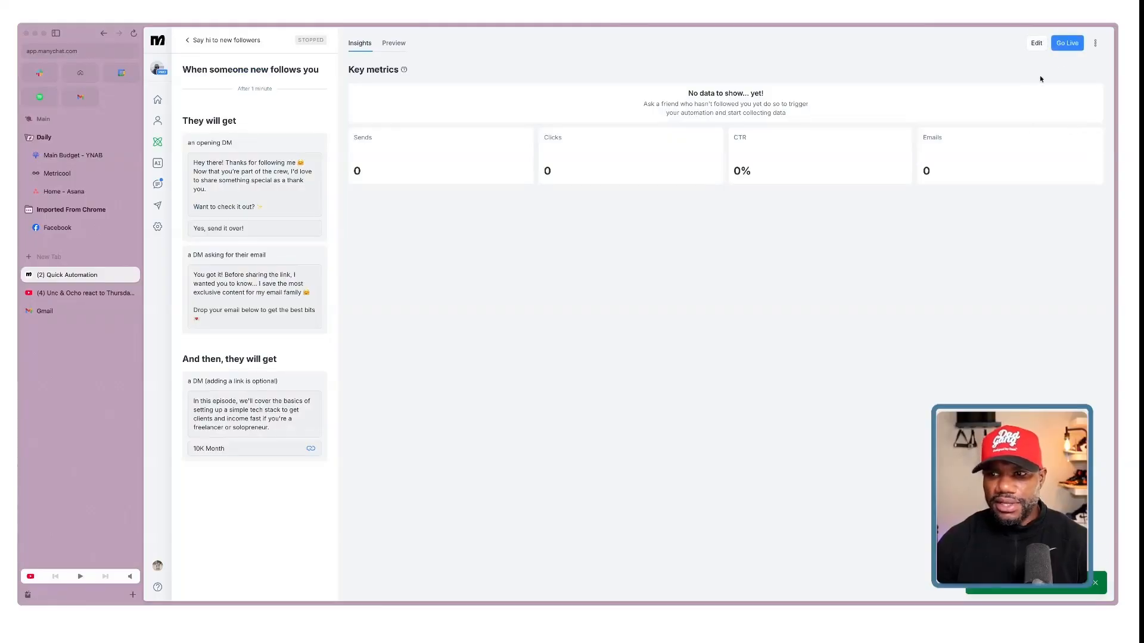
Switch the stopped new follower automation to Flow Builder
{"action": "left_click", "coordinate": [1094, 43]}
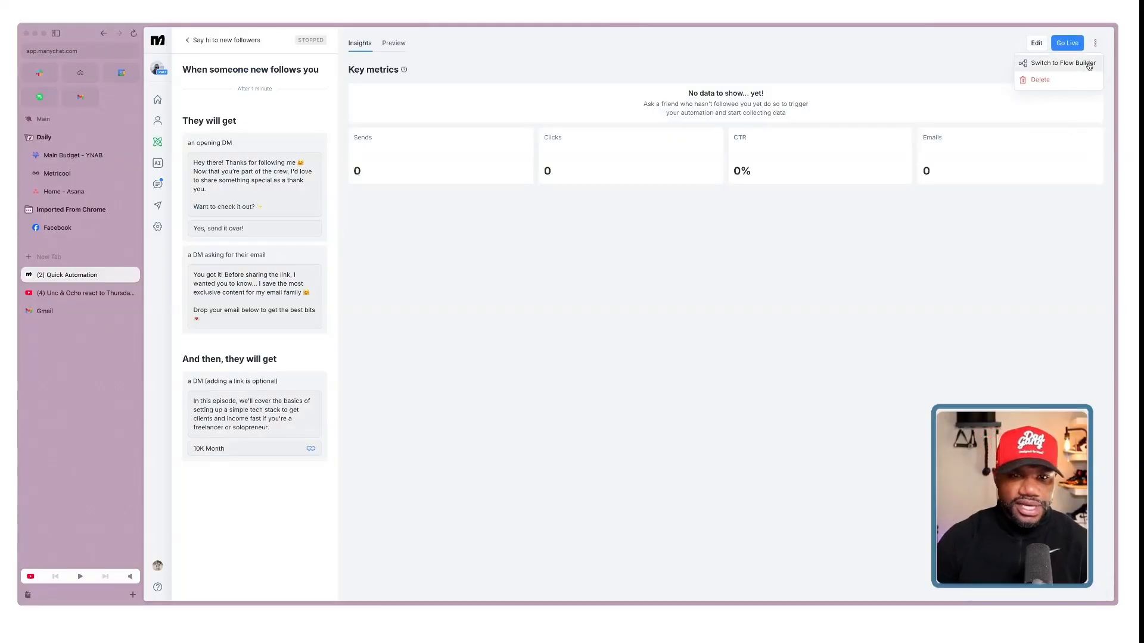
{"action": "left_click", "coordinate": [1089, 65]}
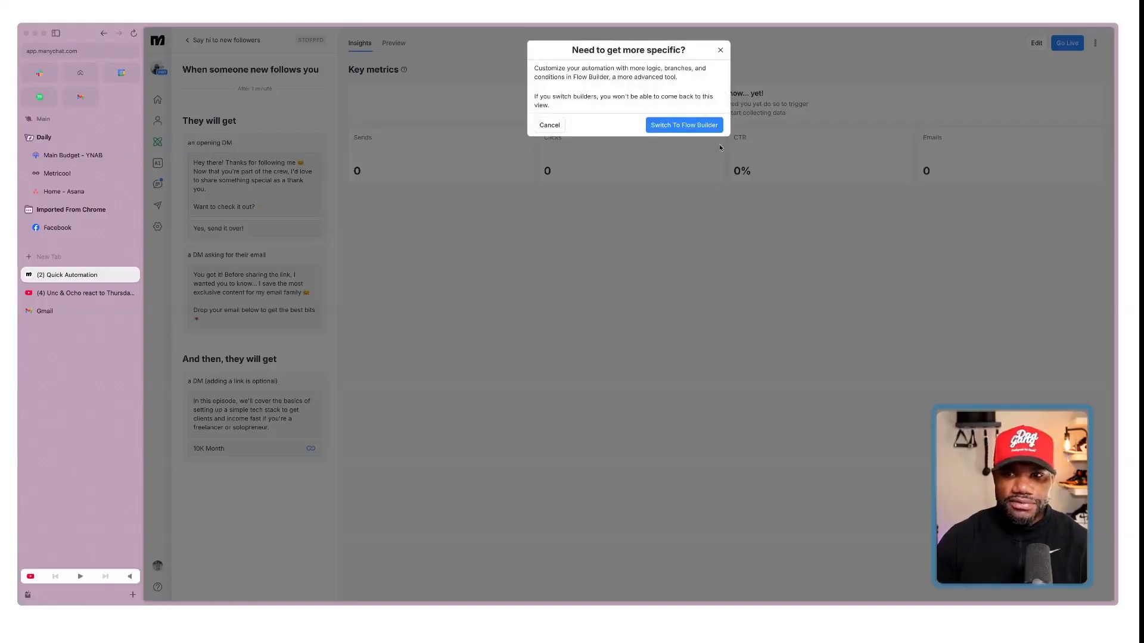
{"action": "left_click", "coordinate": [691, 125]}
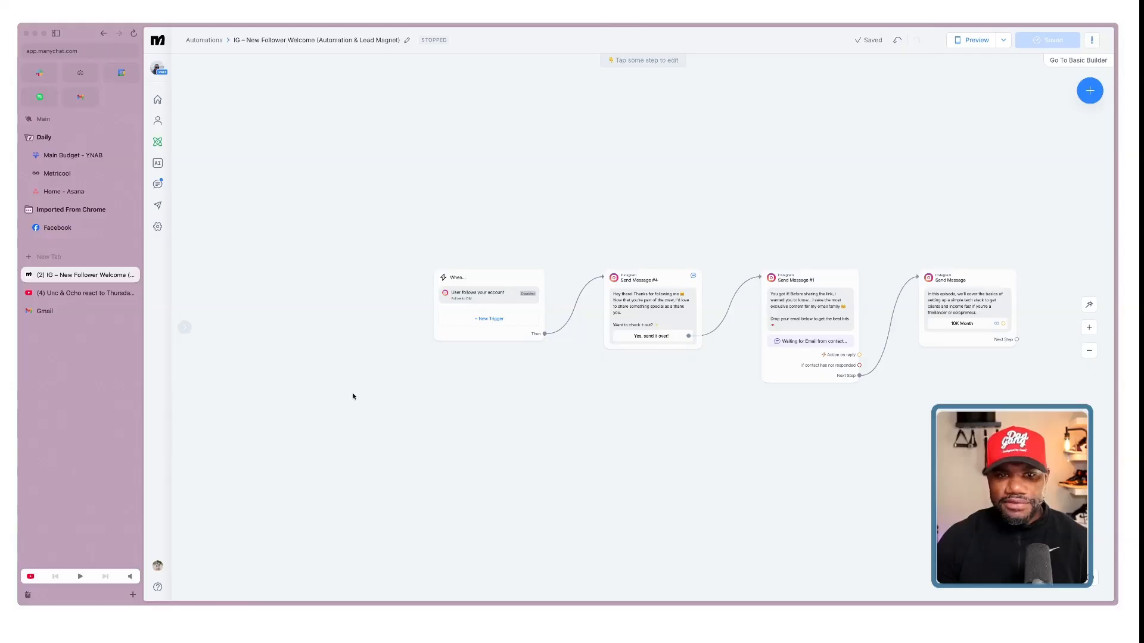
Create a Text user field named follow_reason in the User Fields folder of the account settings
{"action": "left_click", "coordinate": [157, 227]}
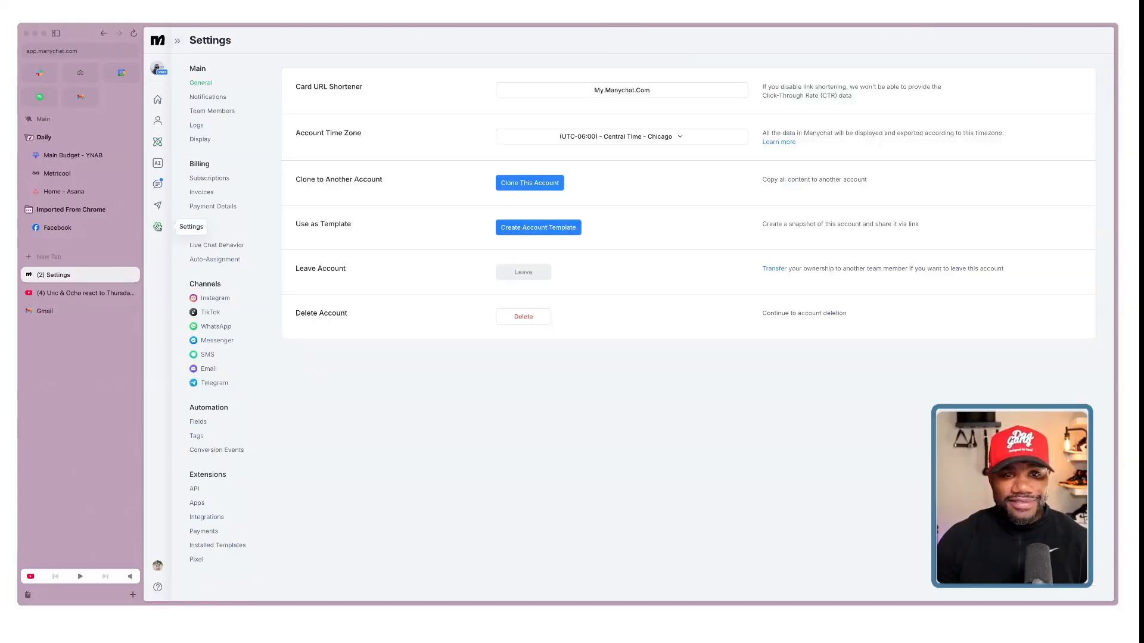
{"action": "left_click", "coordinate": [198, 421]}
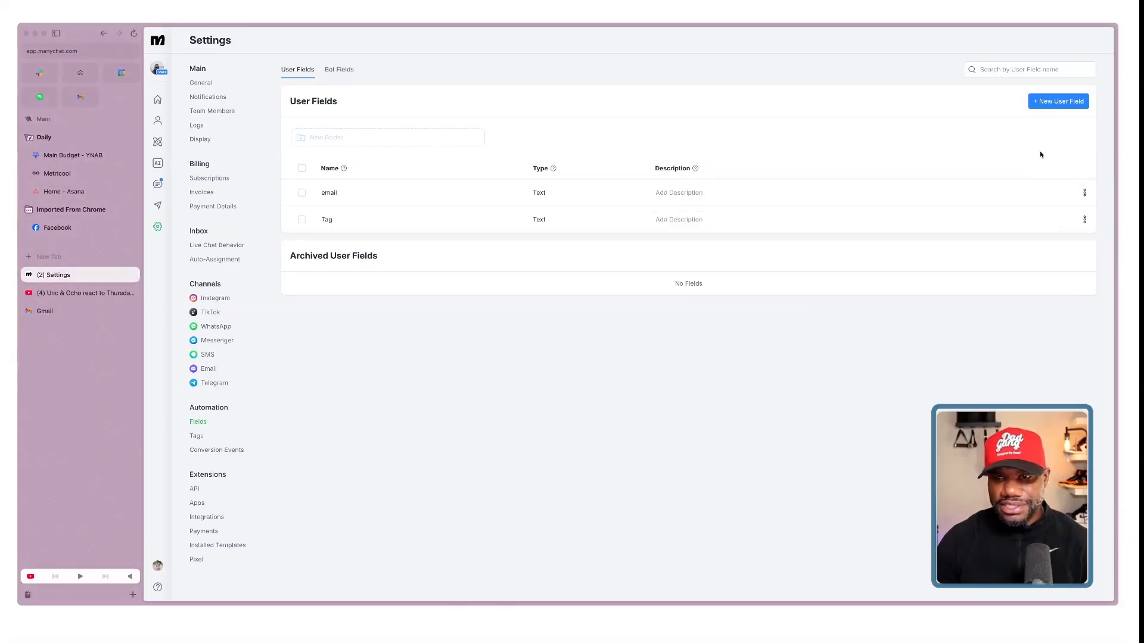
{"action": "left_click", "coordinate": [1042, 106]}
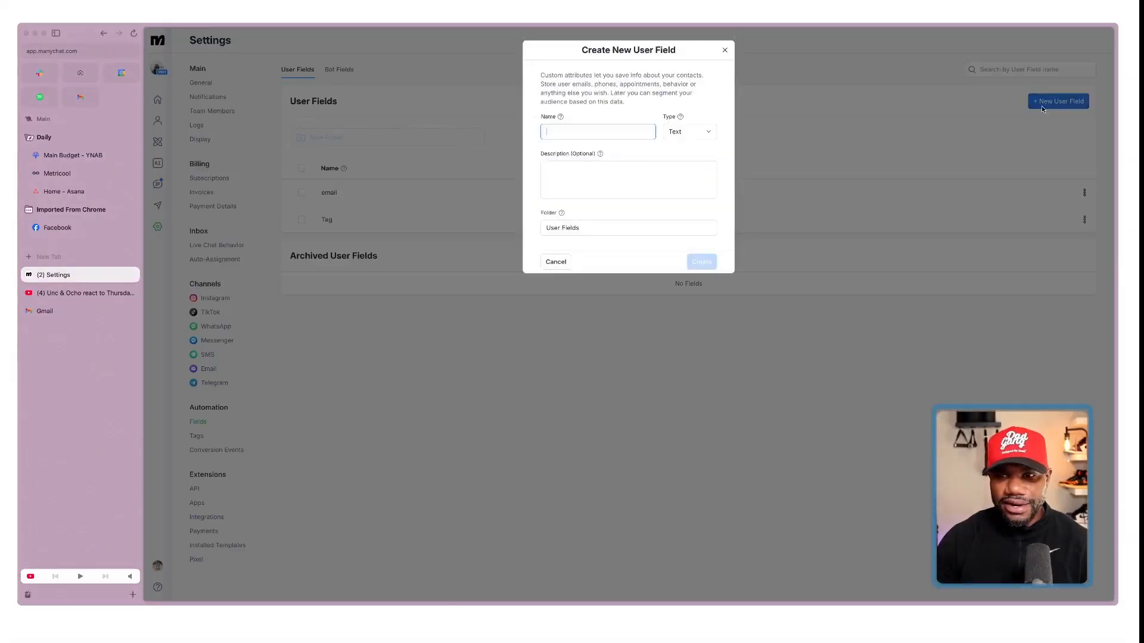
{"action": "type", "text": "follow_reason"}
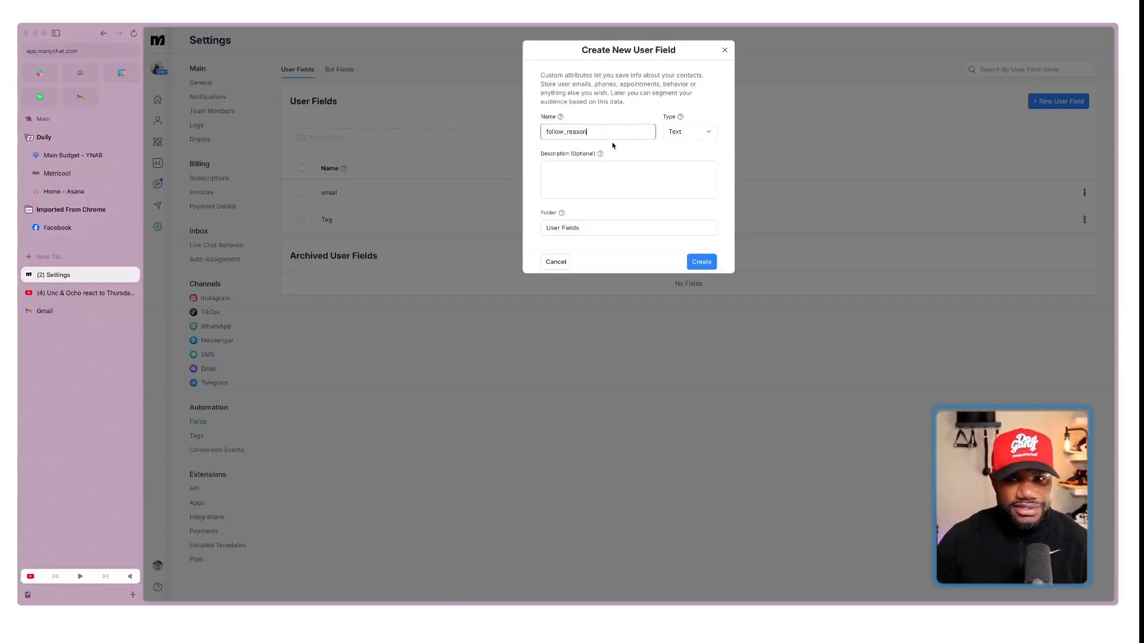
{"action": "left_click", "coordinate": [637, 232]}
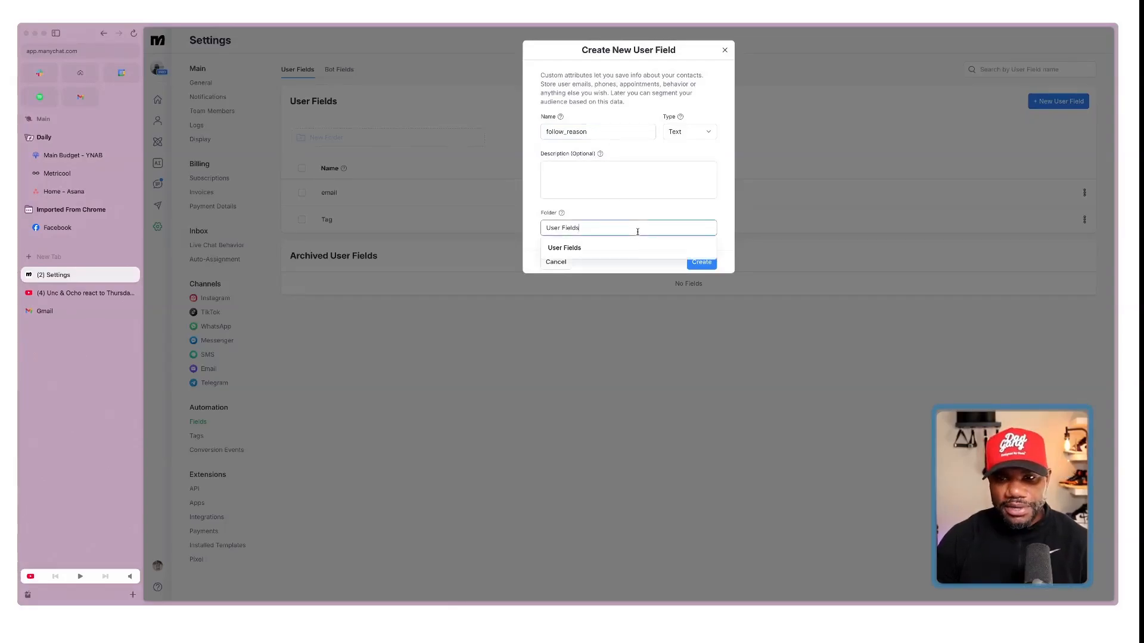
{"action": "left_click", "coordinate": [602, 247]}
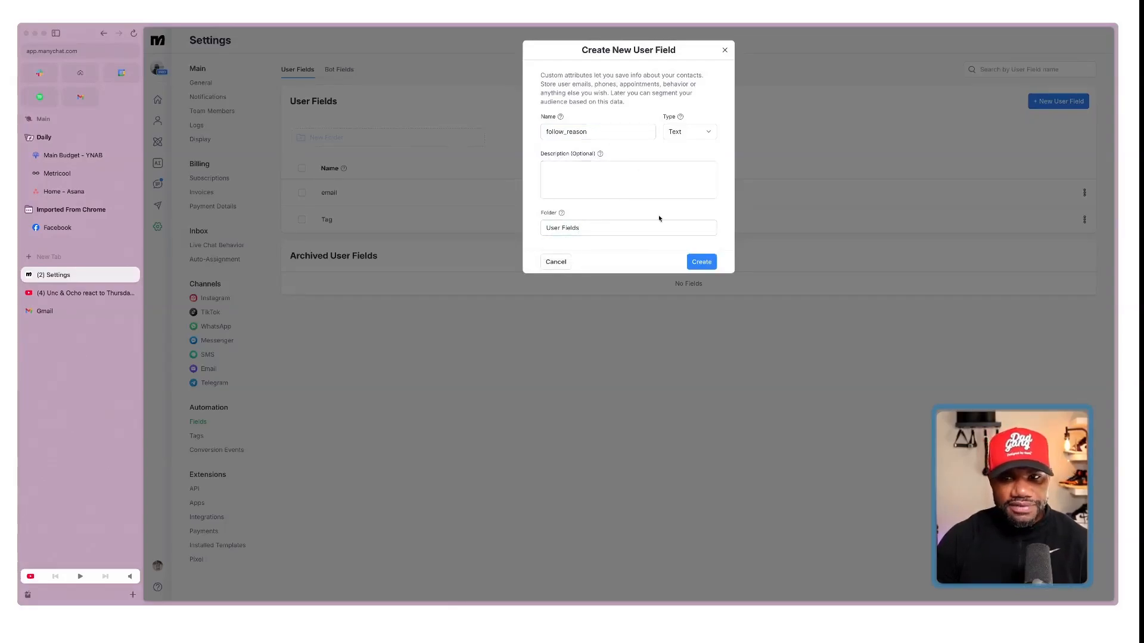
{"action": "left_click", "coordinate": [701, 261]}
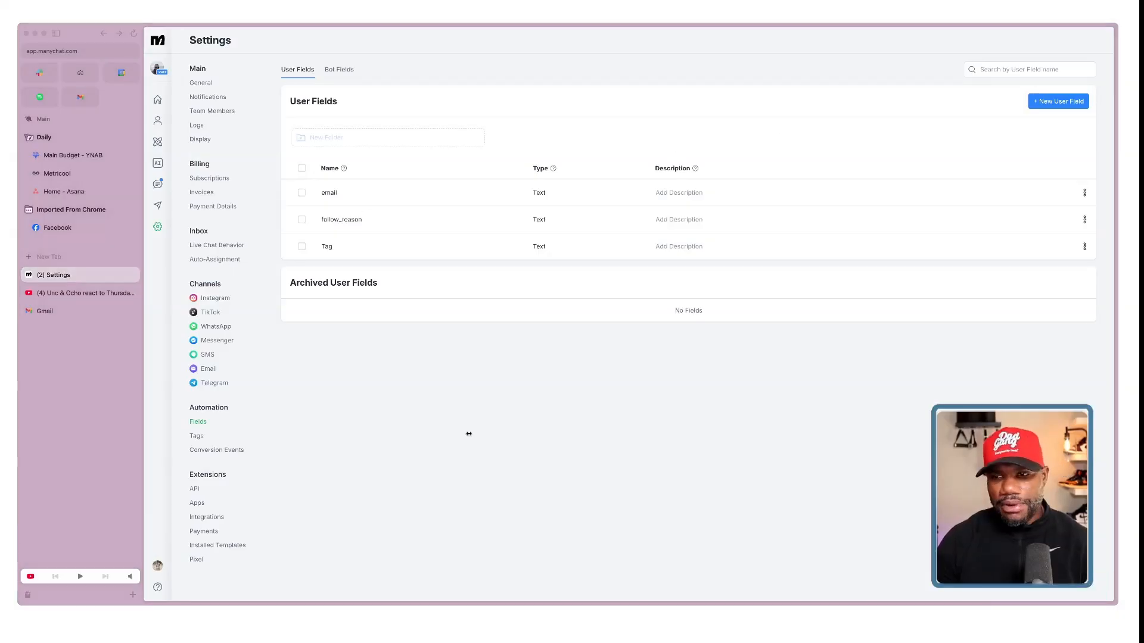
Create another Text user field named primary_bottleneck
{"action": "left_click", "coordinate": [1058, 101]}
{"action": "type", "text": "primary_bottleneck"}
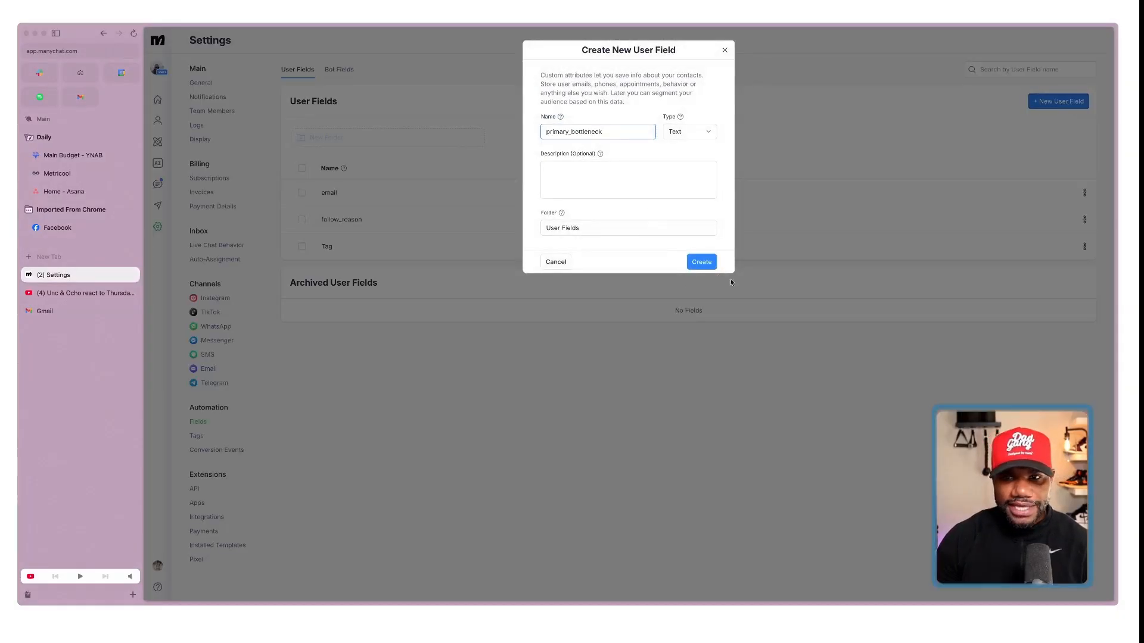
{"action": "left_click", "coordinate": [711, 263]}
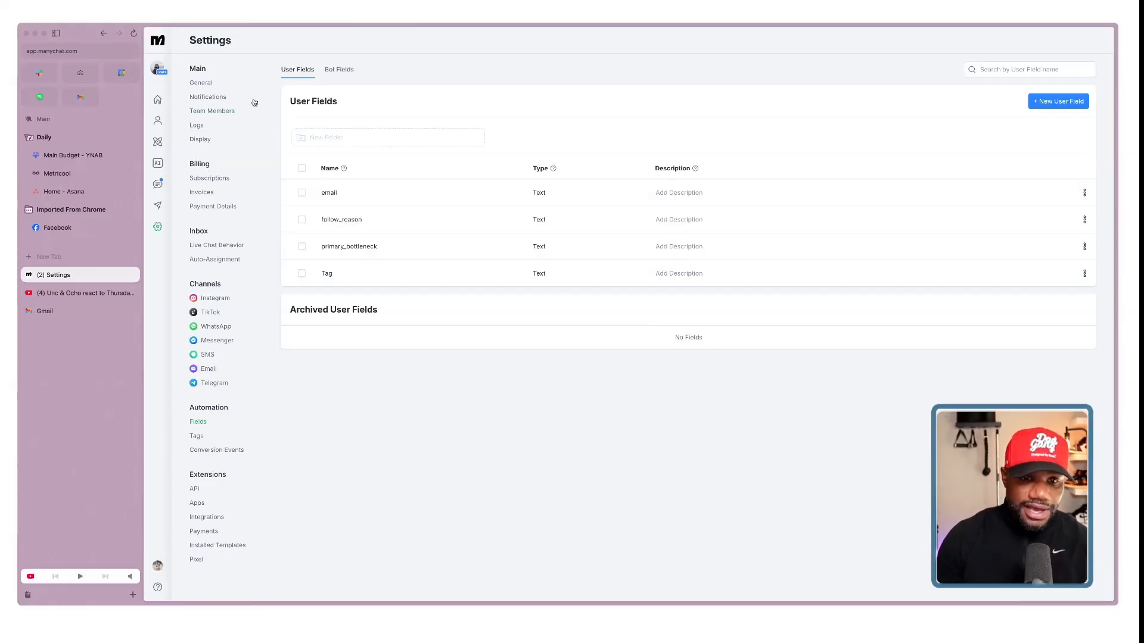
Open the "IG – New Follower Welcome (Automation & Lead Magnet)" automation from the Instagram folder for editing
{"action": "left_click", "coordinate": [158, 143]}
{"action": "left_click", "coordinate": [627, 134]}
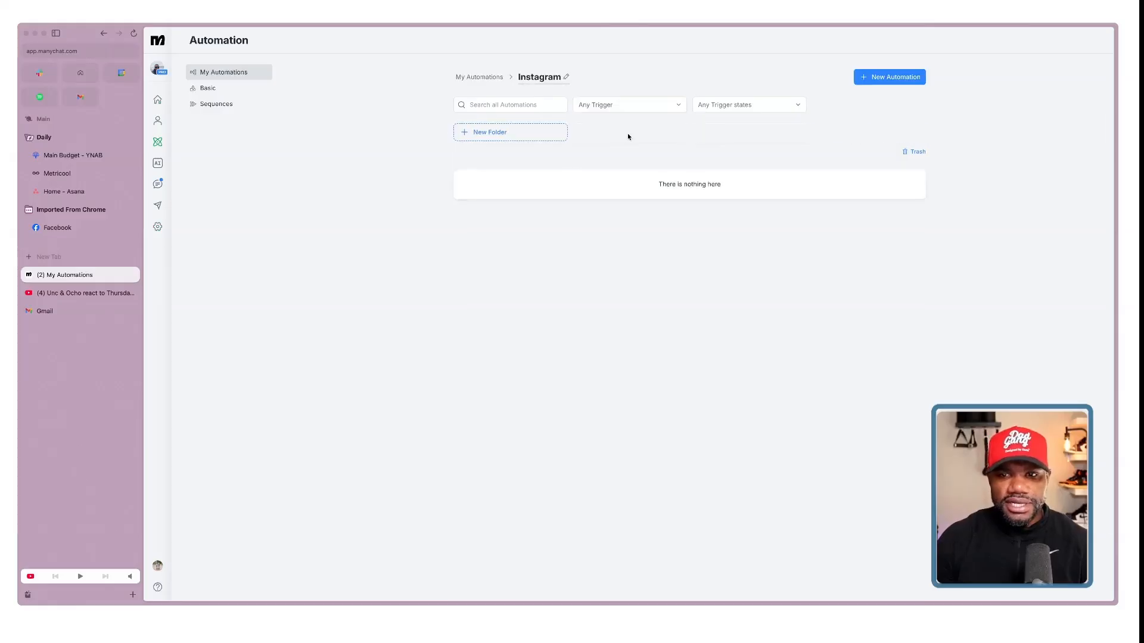
{"action": "left_click", "coordinate": [585, 229]}
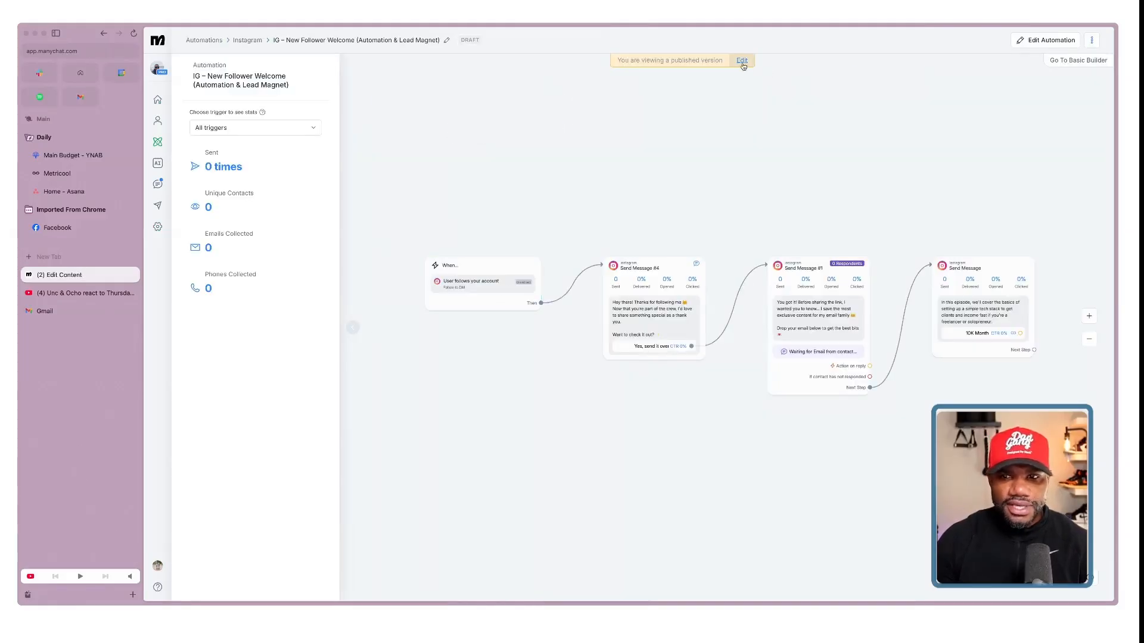
{"action": "left_click", "coordinate": [741, 61]}
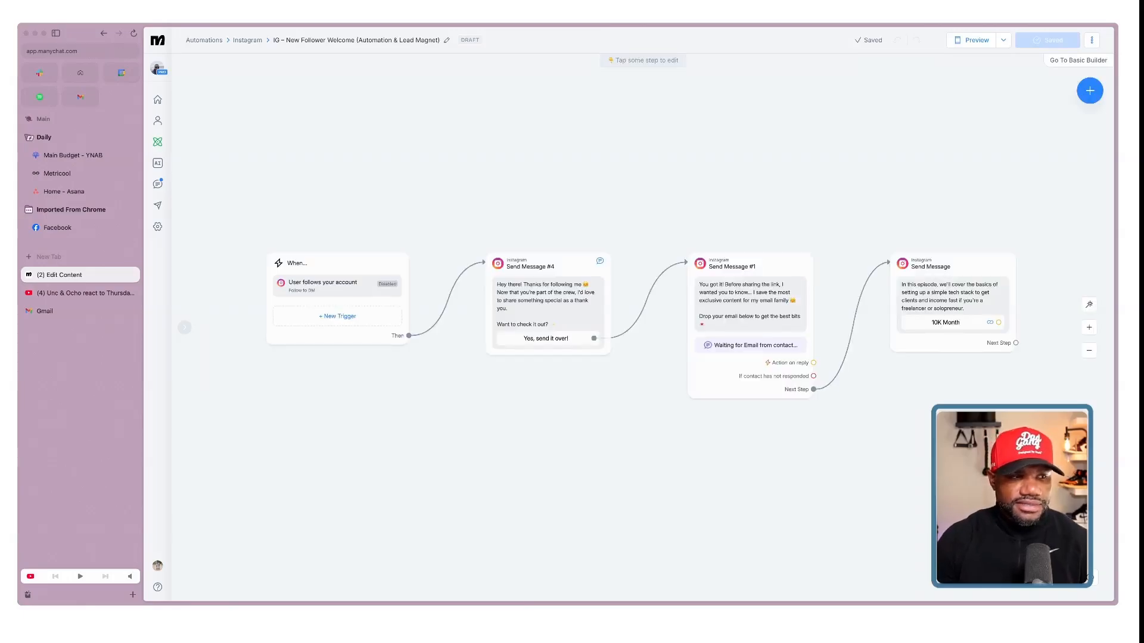
Enable the "User follows your account" trigger in the automation's starting step
{"action": "left_click", "coordinate": [339, 296]}
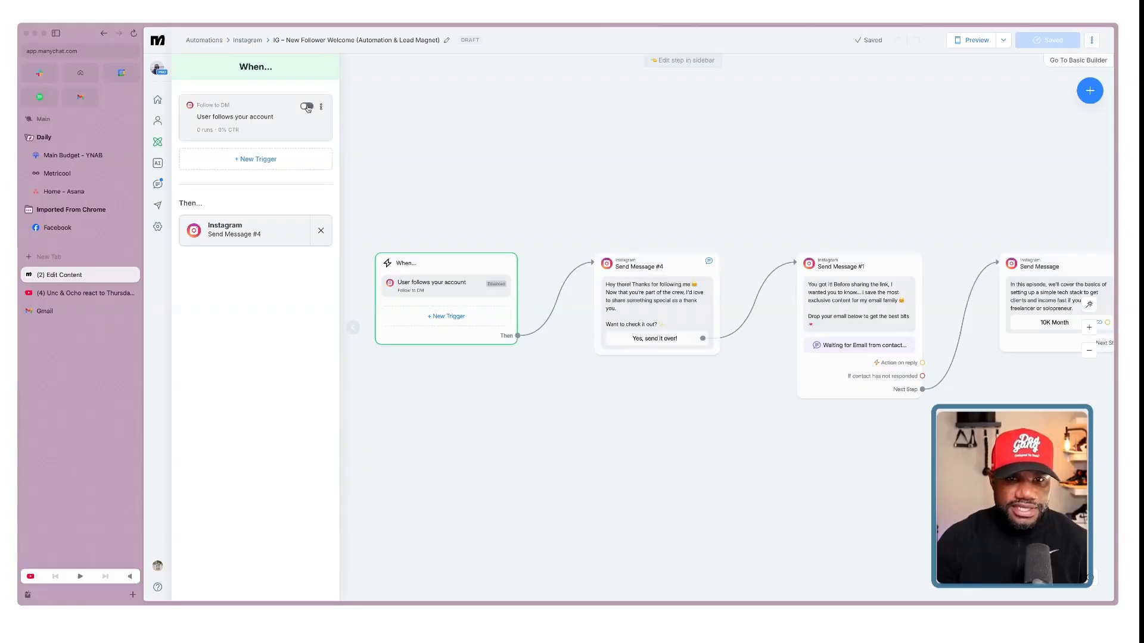
{"action": "left_click", "coordinate": [307, 108]}
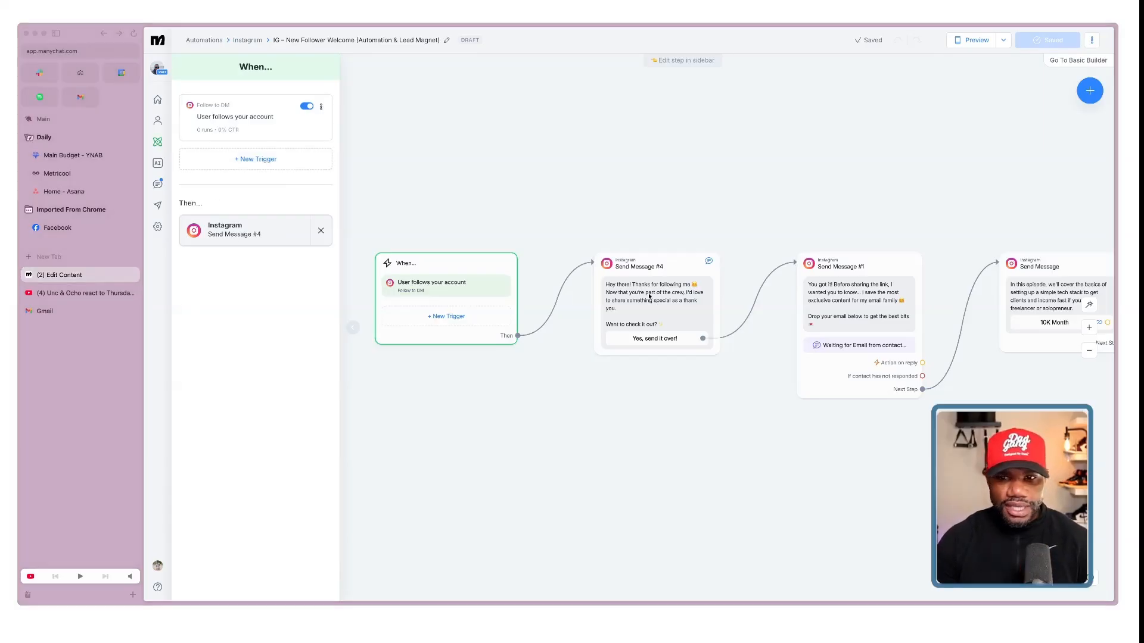
{"action": "left_click", "coordinate": [258, 160]}
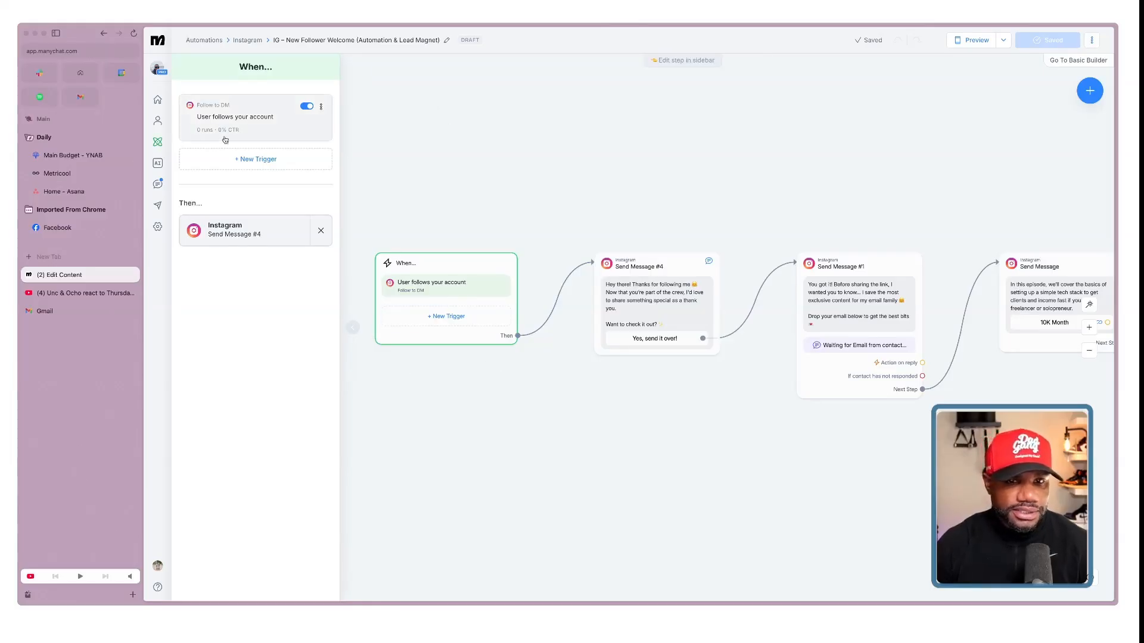
Replace the Send Message #4 text with a greeting to Instagram Username, a pitch about automating repetitive tasks, and "What made you hit follow today?"
{"action": "left_click", "coordinate": [627, 296]}
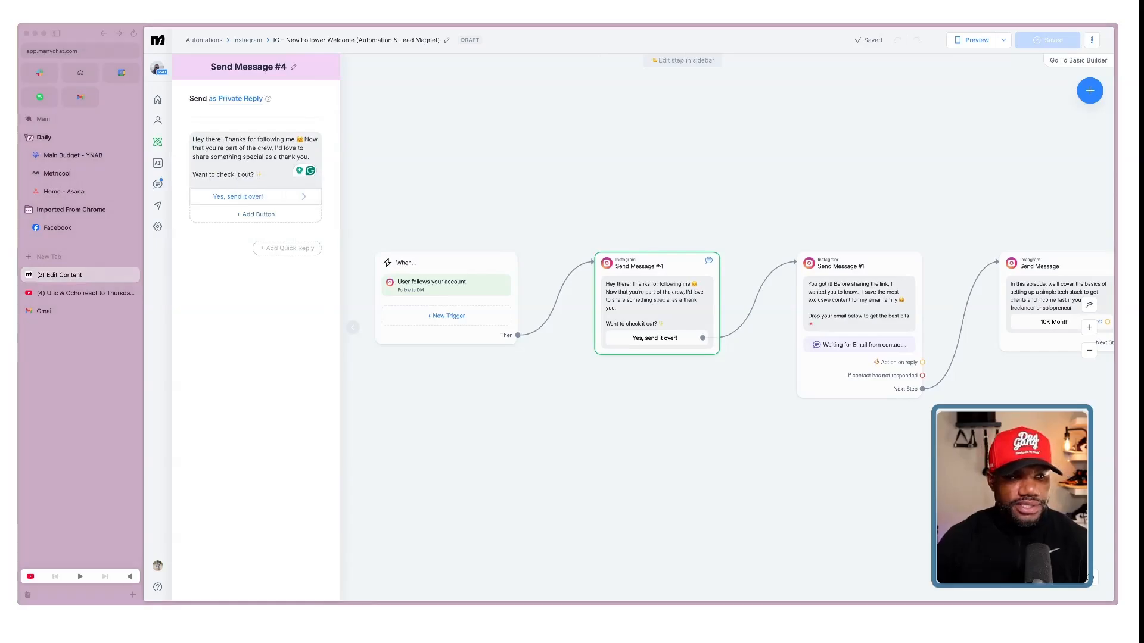
{"action": "left_click", "coordinate": [228, 157]}
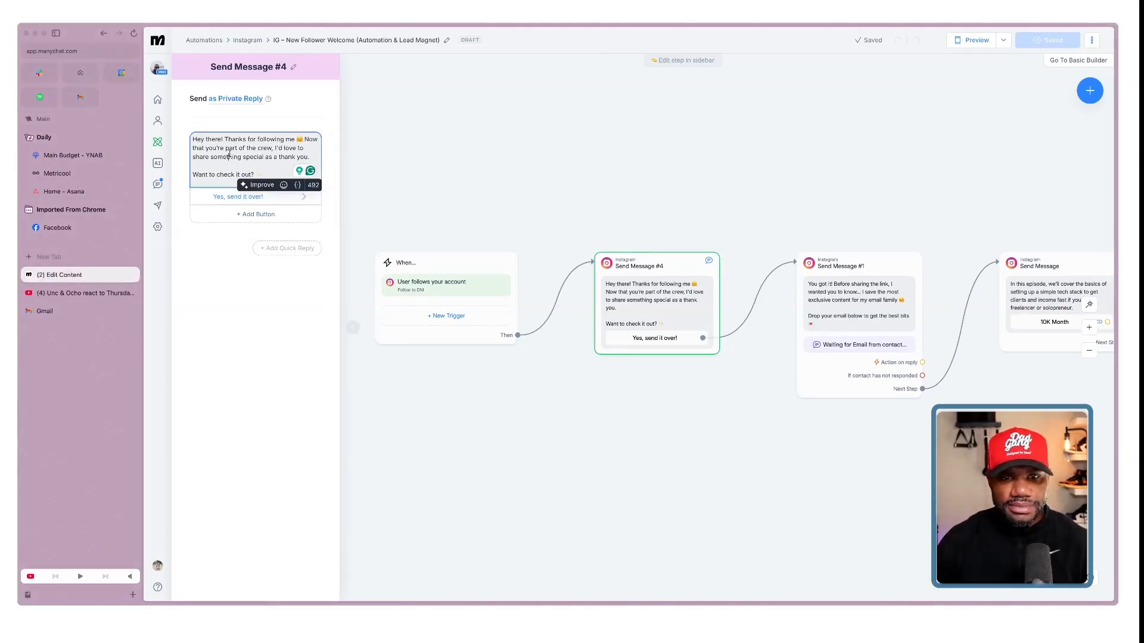
{"action": "key", "text": "super+a"}
{"action": "type", "text": "Hey Instagram Username 👋  Appreciate the follow! I help solopreneurs & small teams automate 80% of their repetitive tasks so they can get more done without adding more tools or more stress.  What made you hit follow today?"}
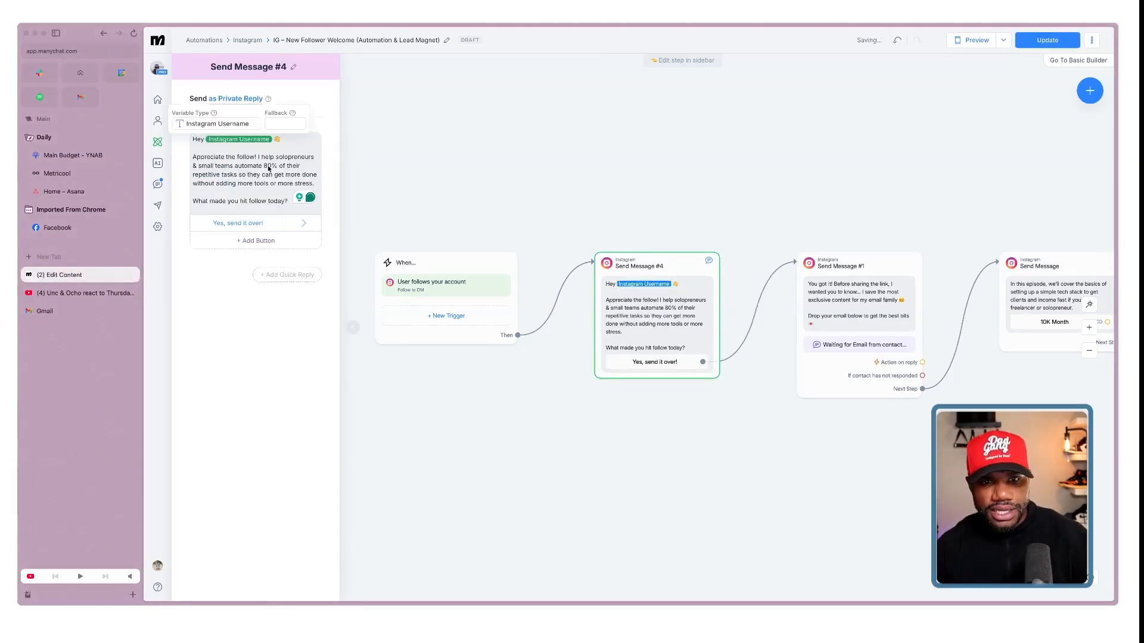
{"action": "left_click", "coordinate": [256, 141]}
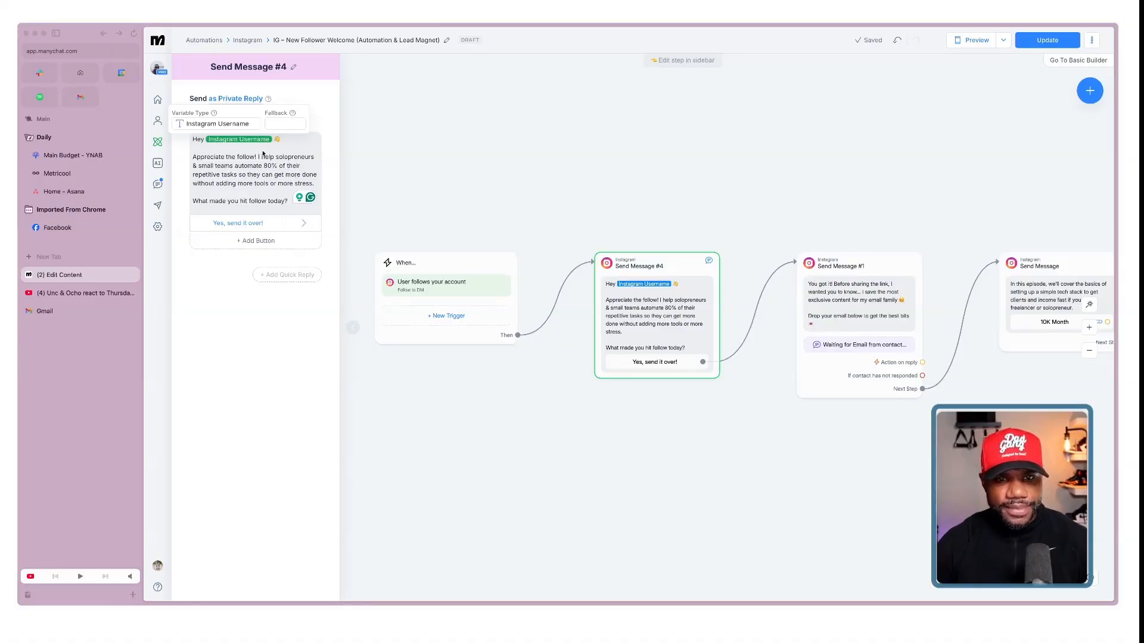
{"action": "left_click", "coordinate": [253, 202]}
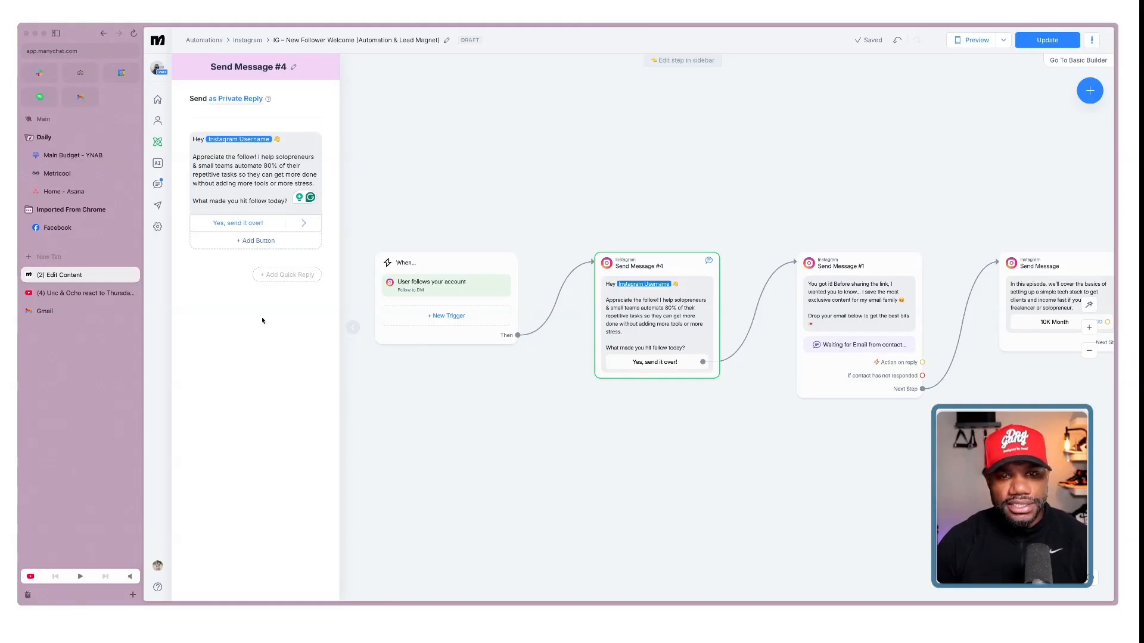
Remove the "Yes, send it over!" button from Send Message #4
{"action": "left_click", "coordinate": [263, 224]}
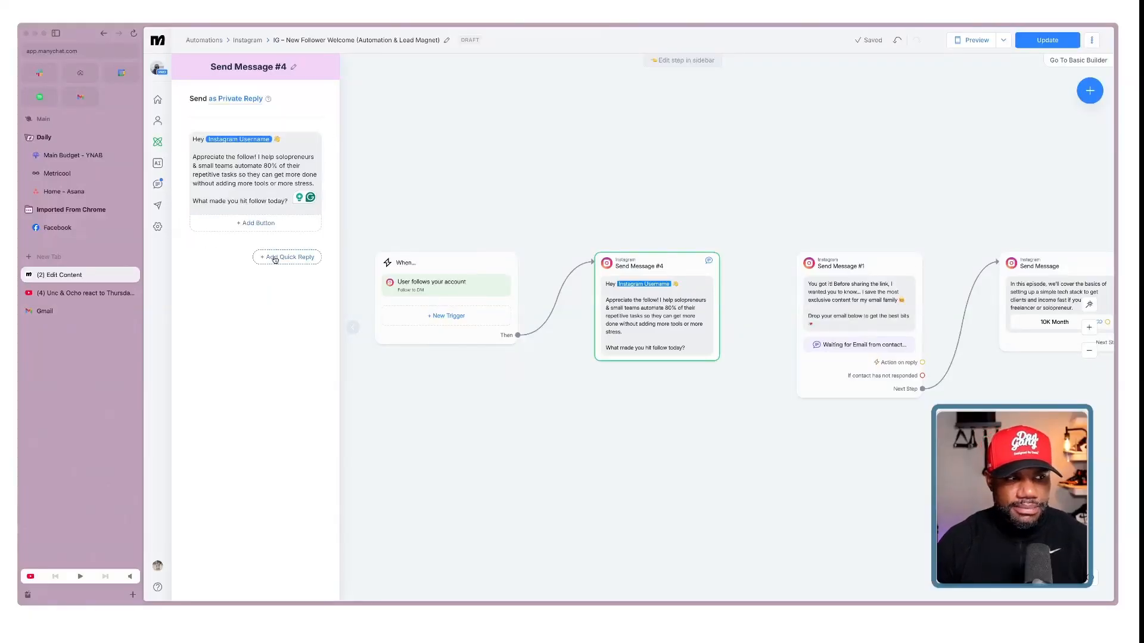
Add an "Automation tips" quick reply to Send Message #4
{"action": "left_click", "coordinate": [275, 258]}
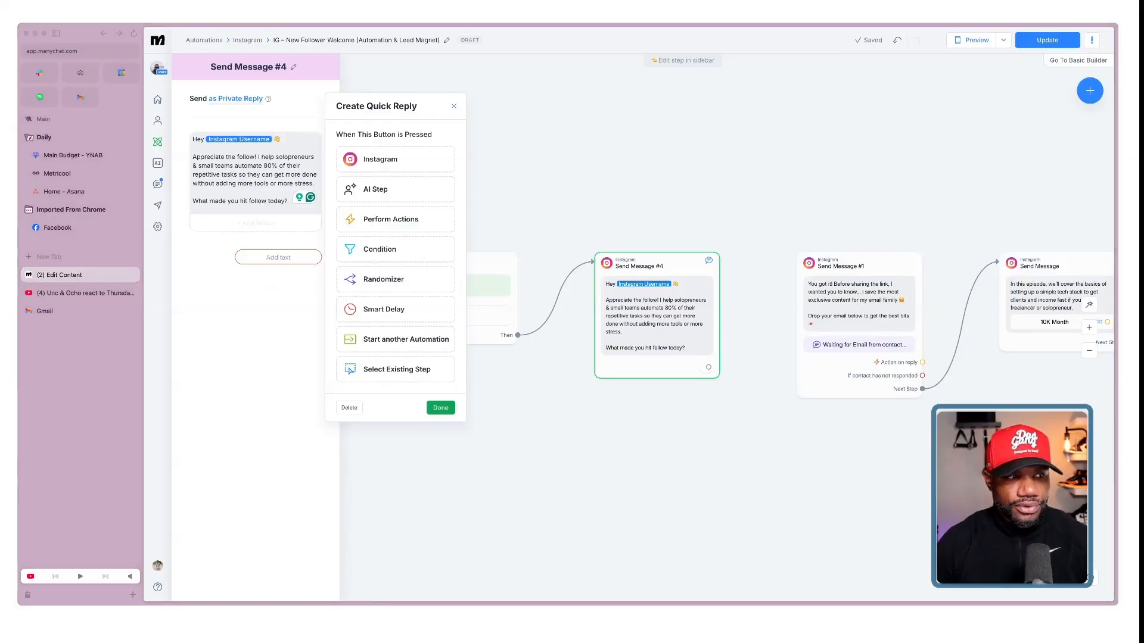
{"action": "left_click", "coordinate": [272, 258]}
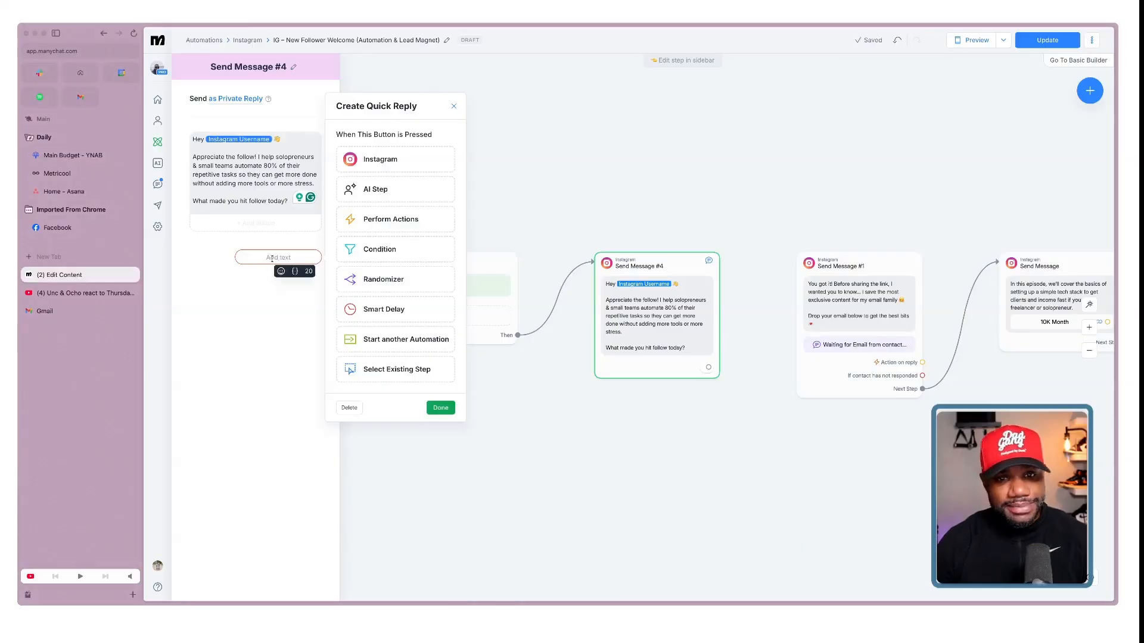
{"action": "type", "text": "Automation tips"}
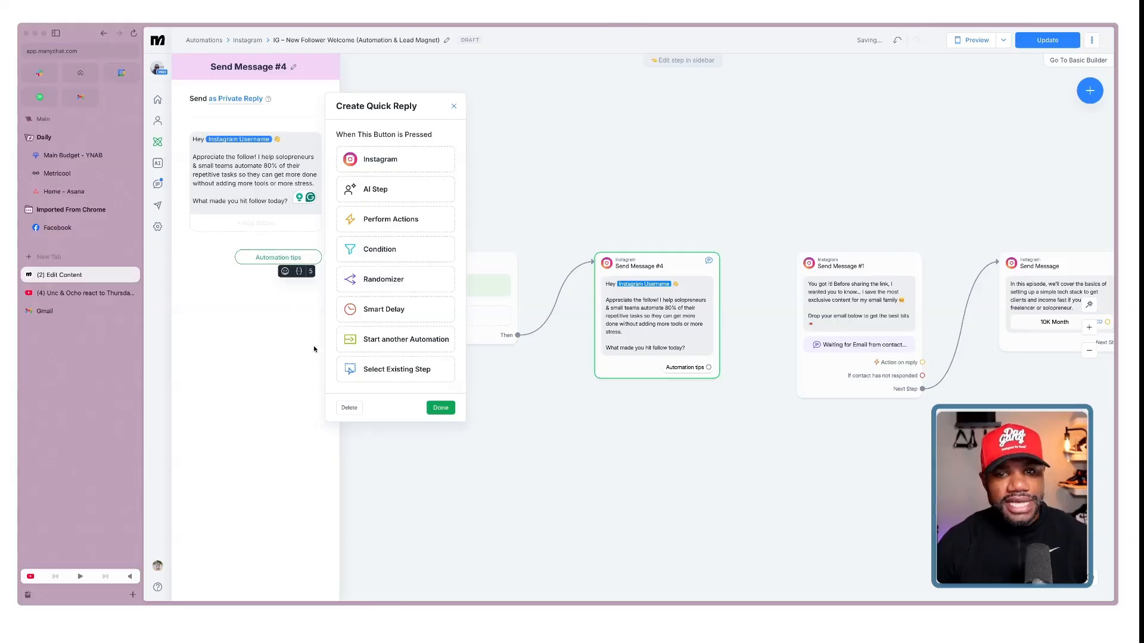
{"action": "left_click", "coordinate": [431, 405]}
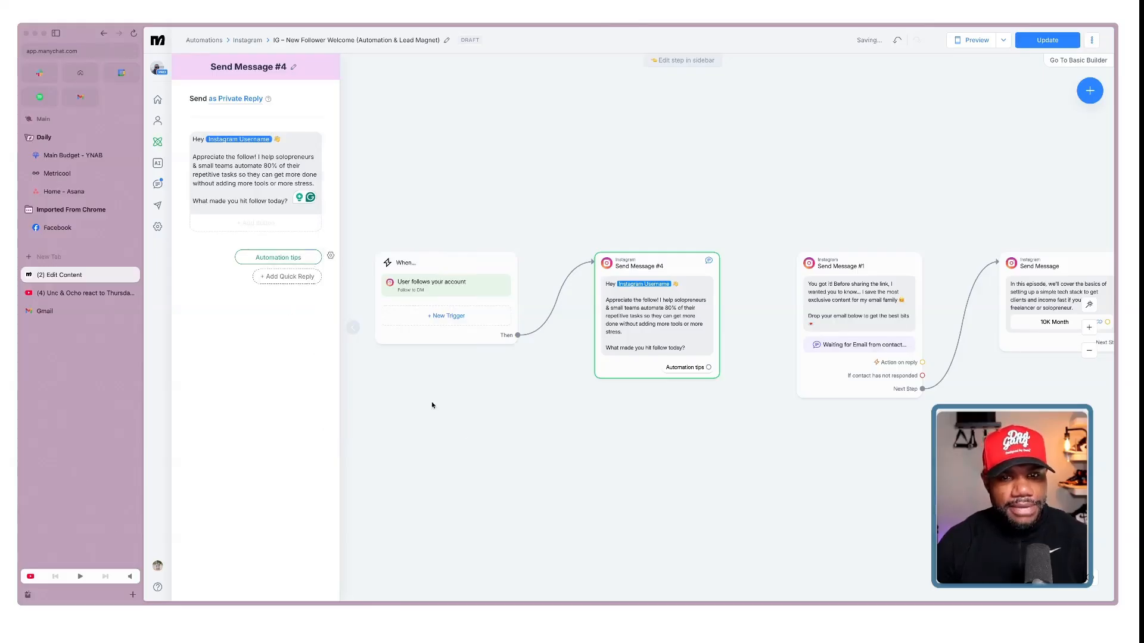
Add the quick replies "AI content systems", "Lead magnet help" and "Something else" to Send Message #4, and check the quick reply settings
{"action": "left_click", "coordinate": [267, 277]}
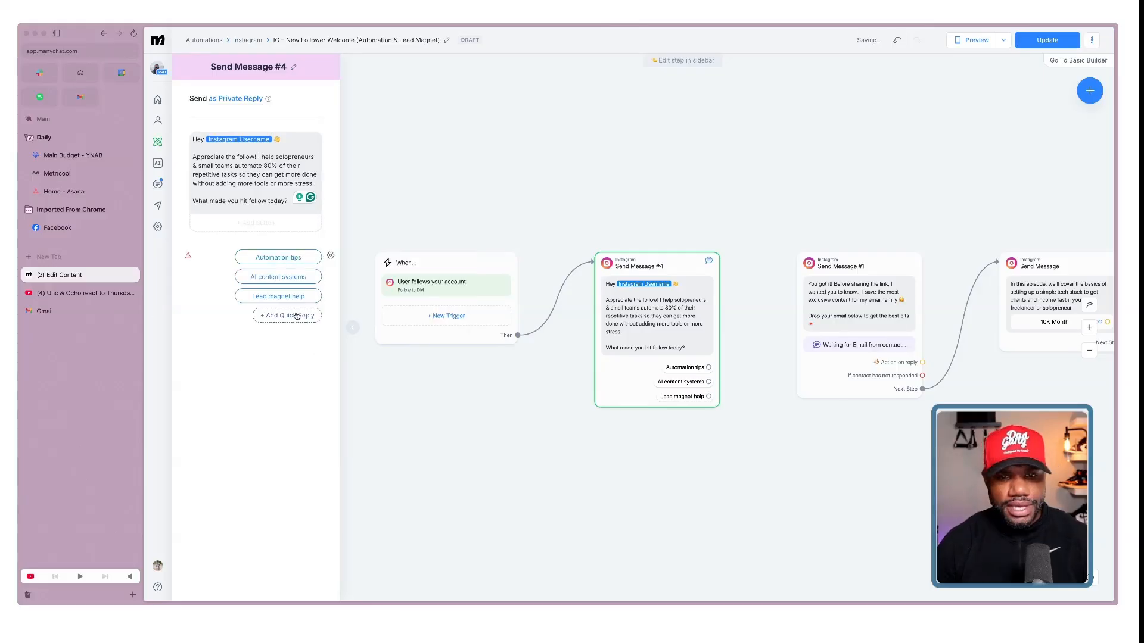
{"action": "left_click", "coordinate": [292, 316]}
{"action": "key", "text": "super+Tab"}
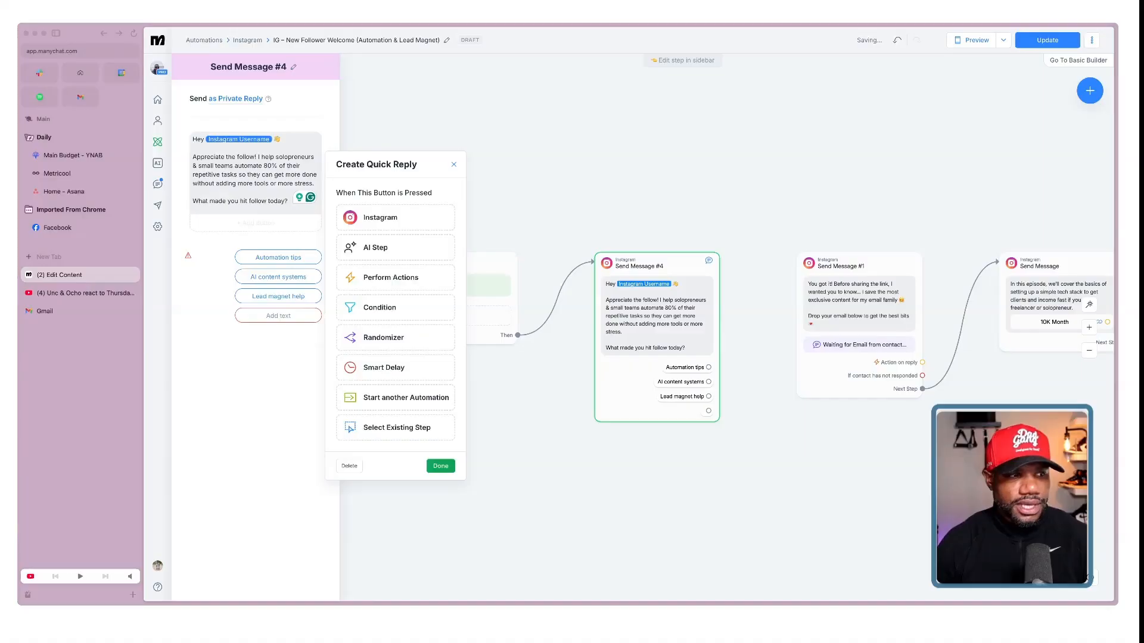
{"action": "key", "text": "super+Tab"}
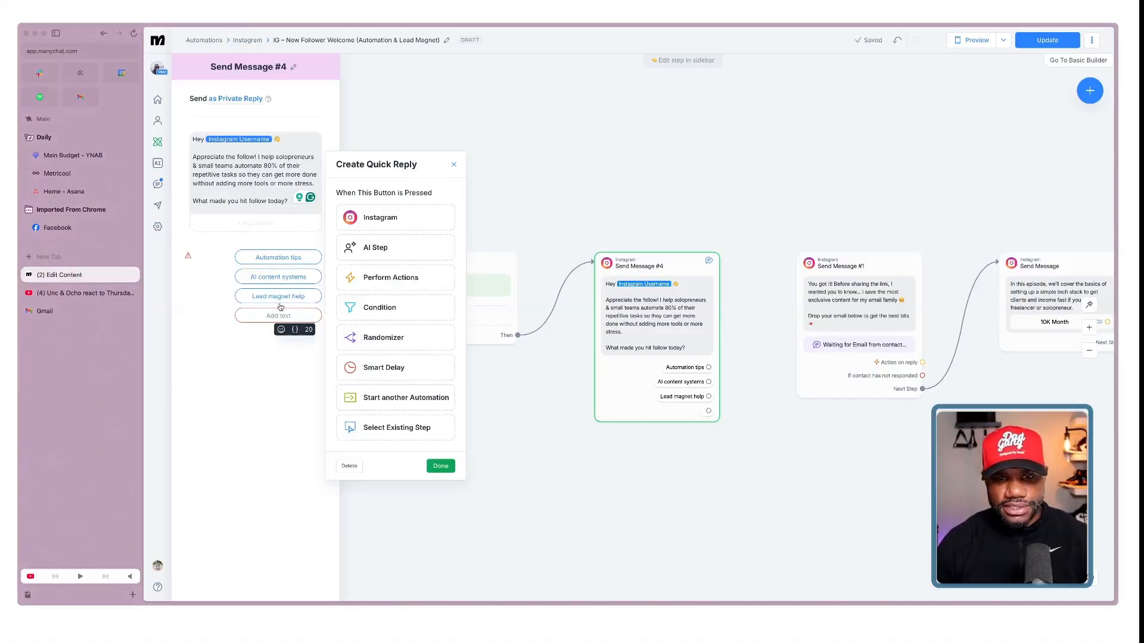
{"action": "type", "text": "Something else"}
{"action": "left_click", "coordinate": [274, 381]}
{"action": "left_click", "coordinate": [329, 256]}
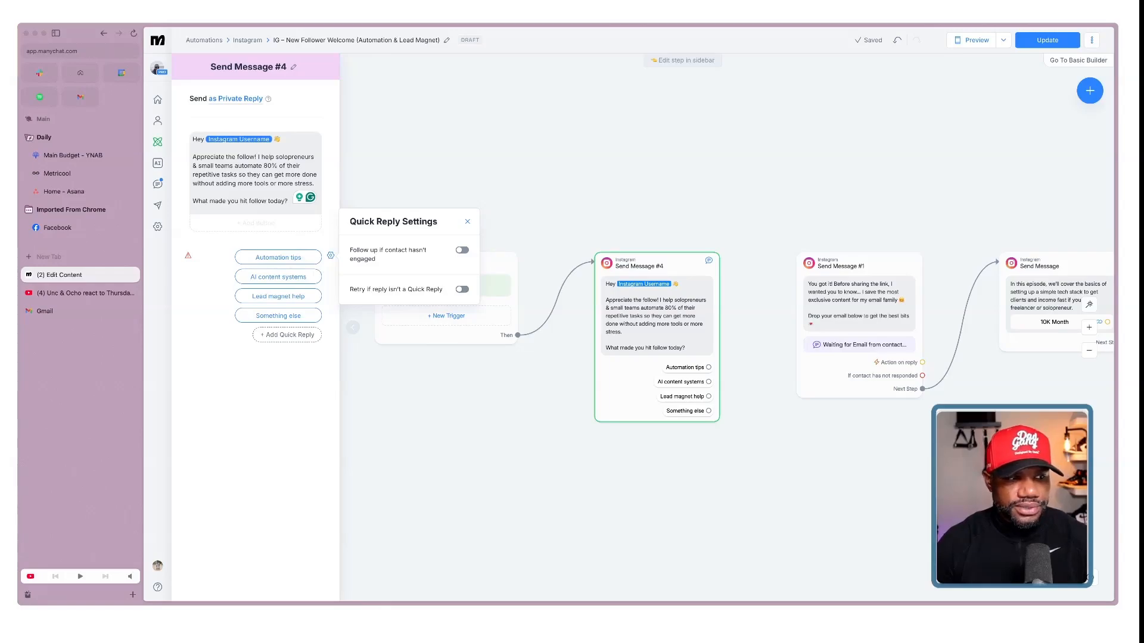
{"action": "left_click", "coordinate": [437, 540]}
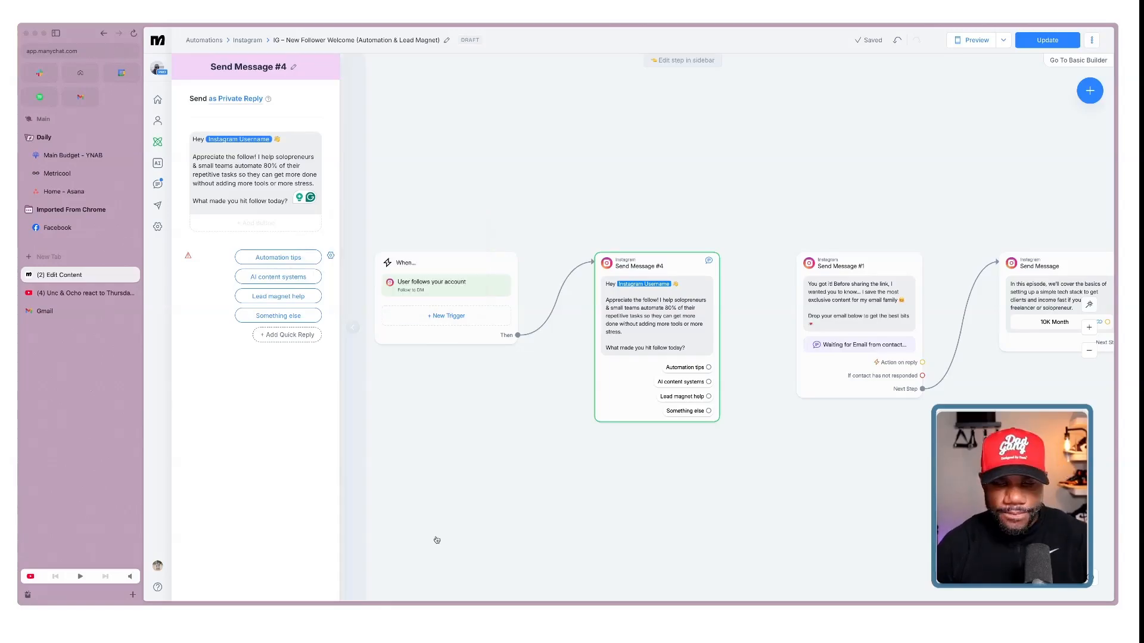
Link the "Automation tips" quick reply to a Perform Actions step containing a Set User Field action
{"action": "left_click", "coordinate": [275, 258]}
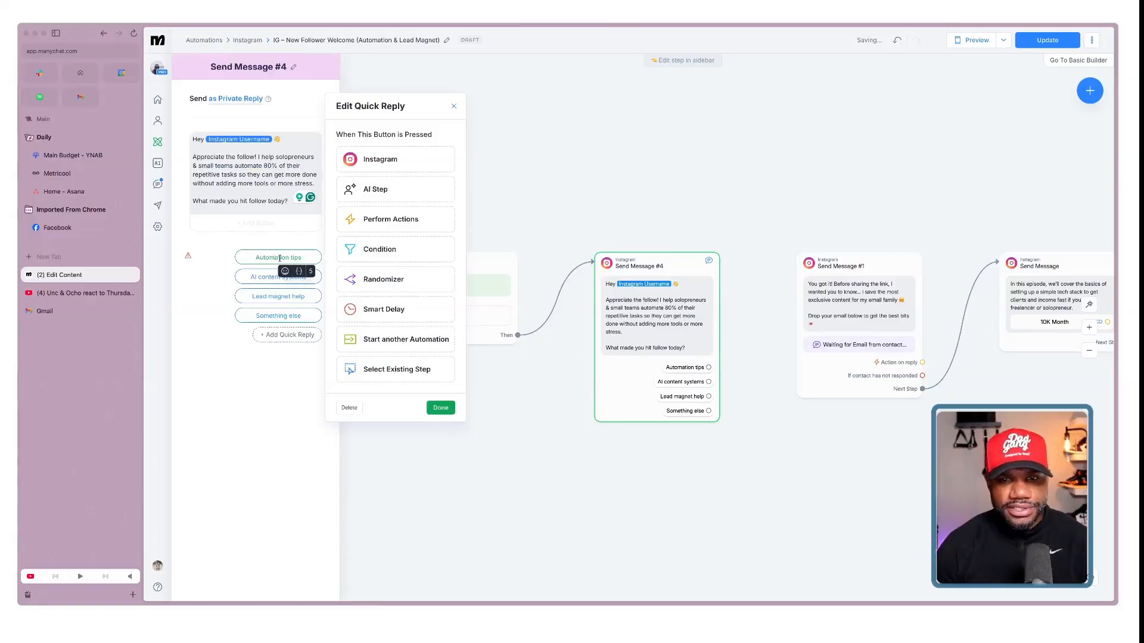
{"action": "left_click", "coordinate": [392, 220]}
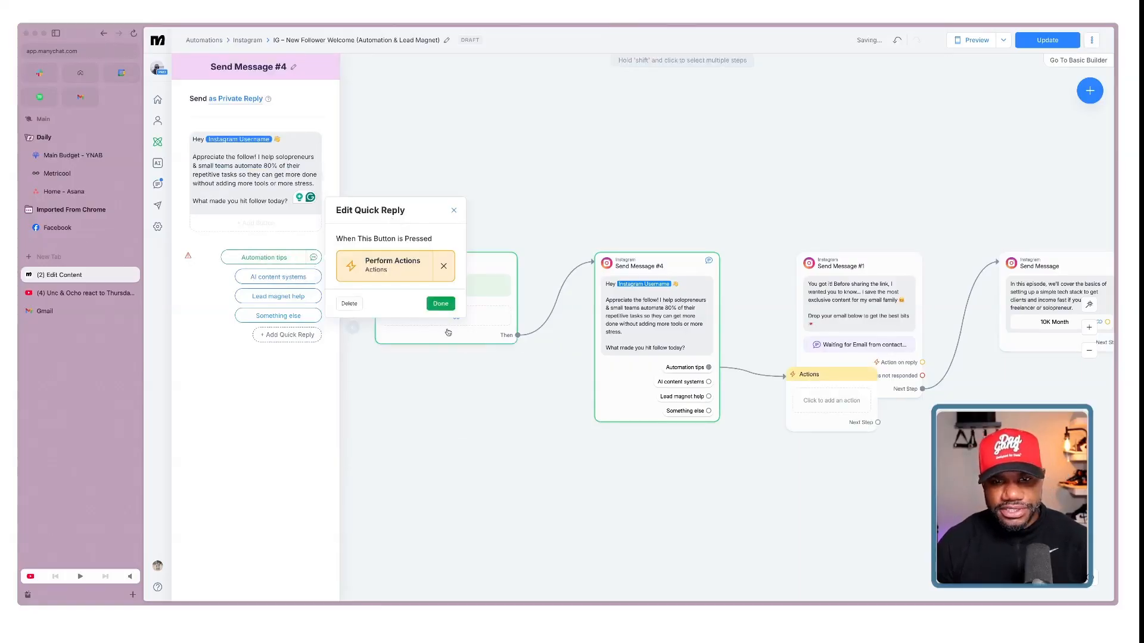
{"action": "left_click", "coordinate": [440, 304]}
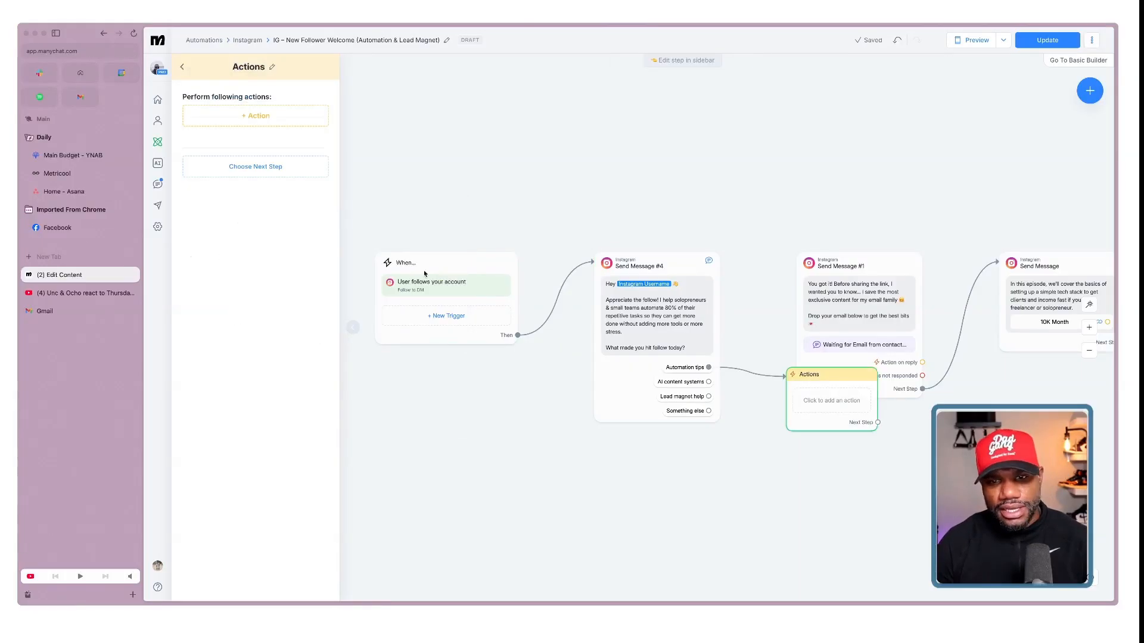
{"action": "left_click", "coordinate": [250, 119]}
{"action": "left_click", "coordinate": [584, 118]}
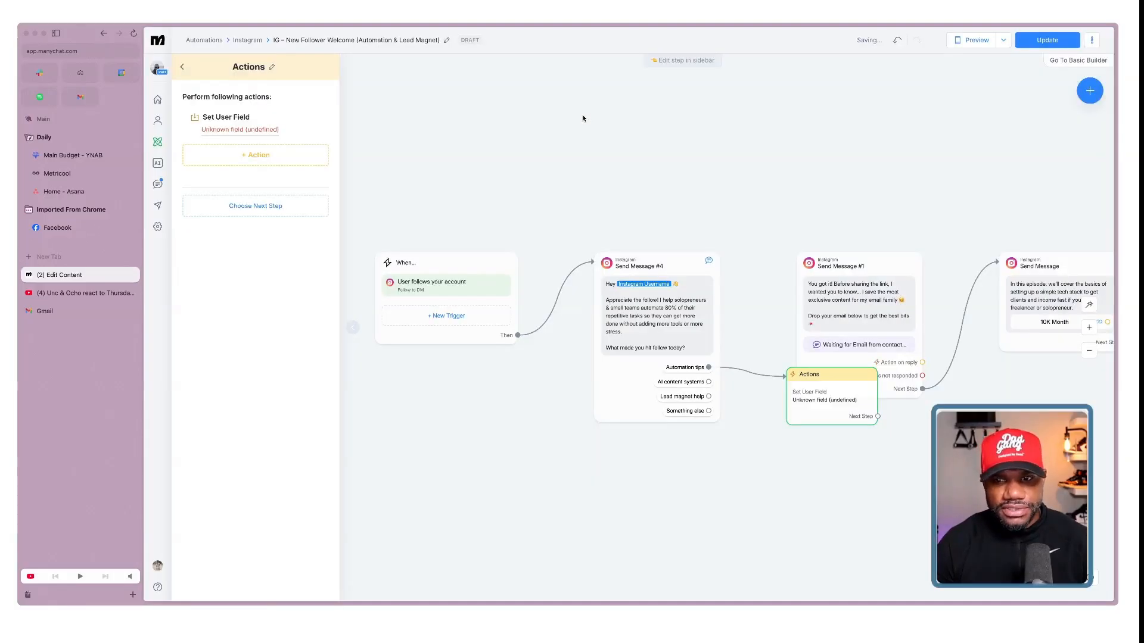
Make the action set follow_reason to "Automation tips" and move the Actions step above Send Message #1
{"action": "left_click", "coordinate": [268, 130]}
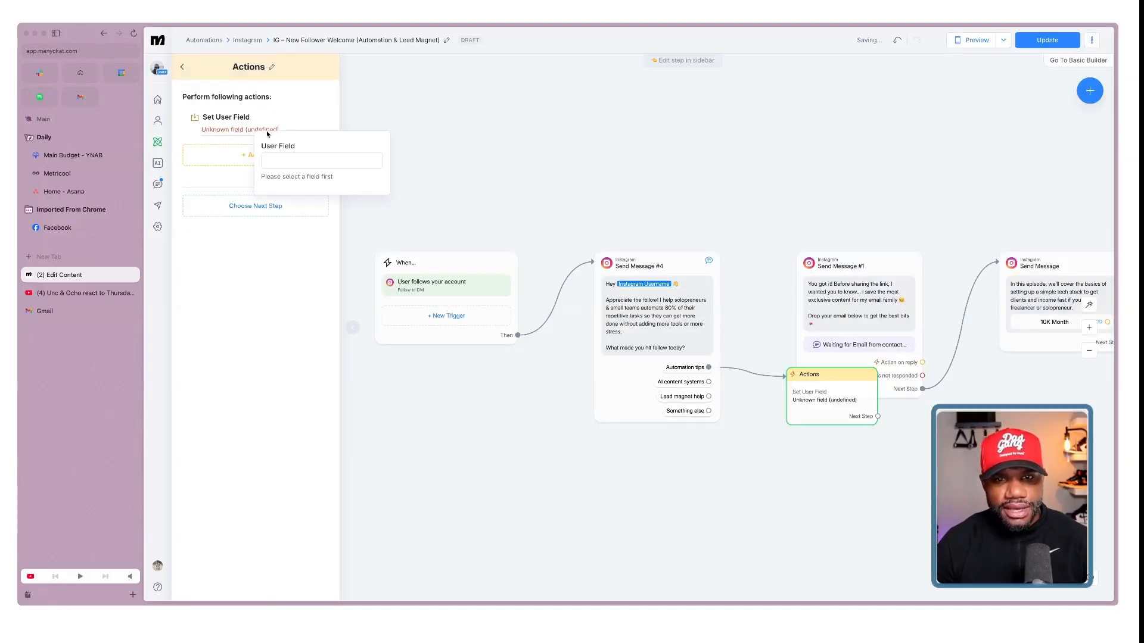
{"action": "left_click", "coordinate": [287, 161]}
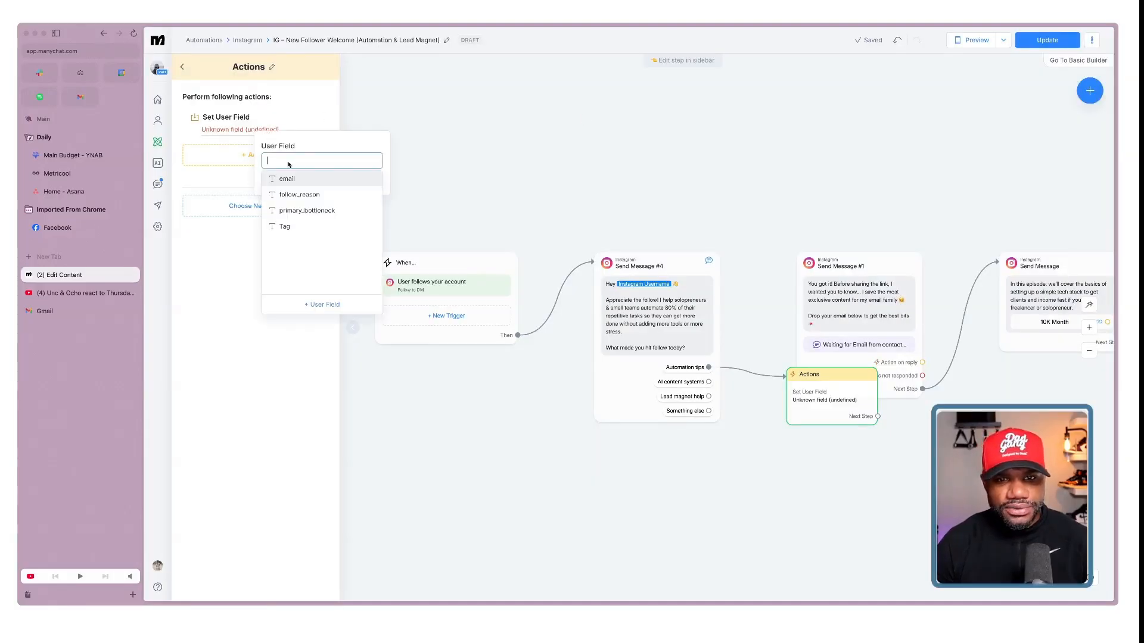
{"action": "left_click", "coordinate": [314, 196]}
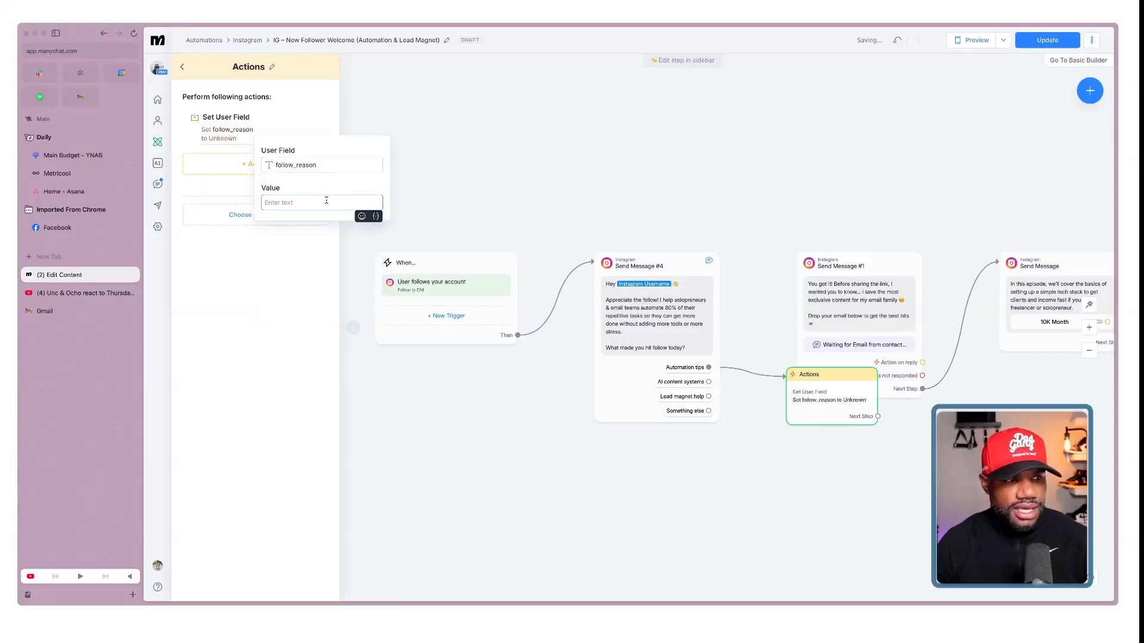
{"action": "key", "text": "super+Tab"}
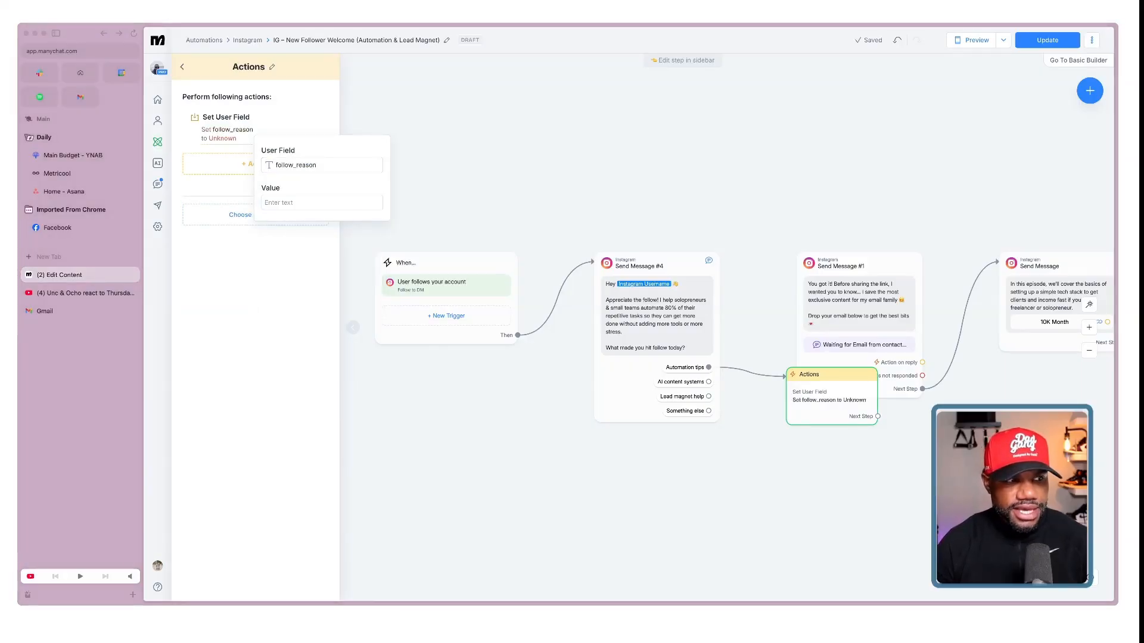
{"action": "left_click", "coordinate": [306, 203]}
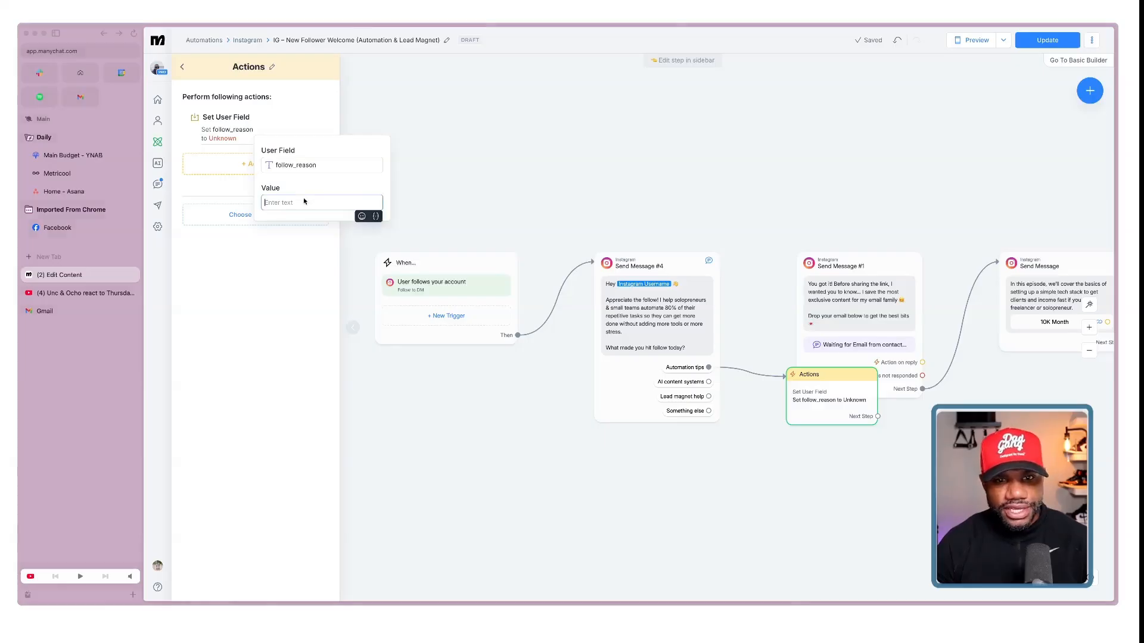
{"action": "type", "text": "Automation tips"}
{"action": "left_click", "coordinate": [311, 296]}
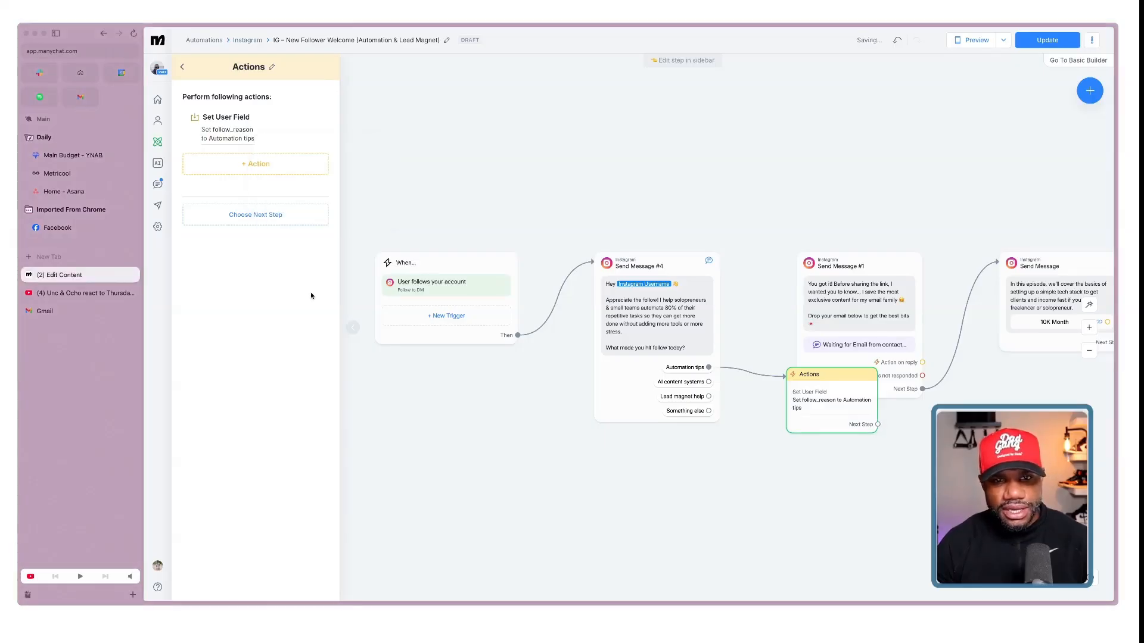
{"action": "left_click_drag", "start_coordinate": [813, 392], "coordinate": [773, 183]}
{"action": "left_click", "coordinate": [753, 427]}
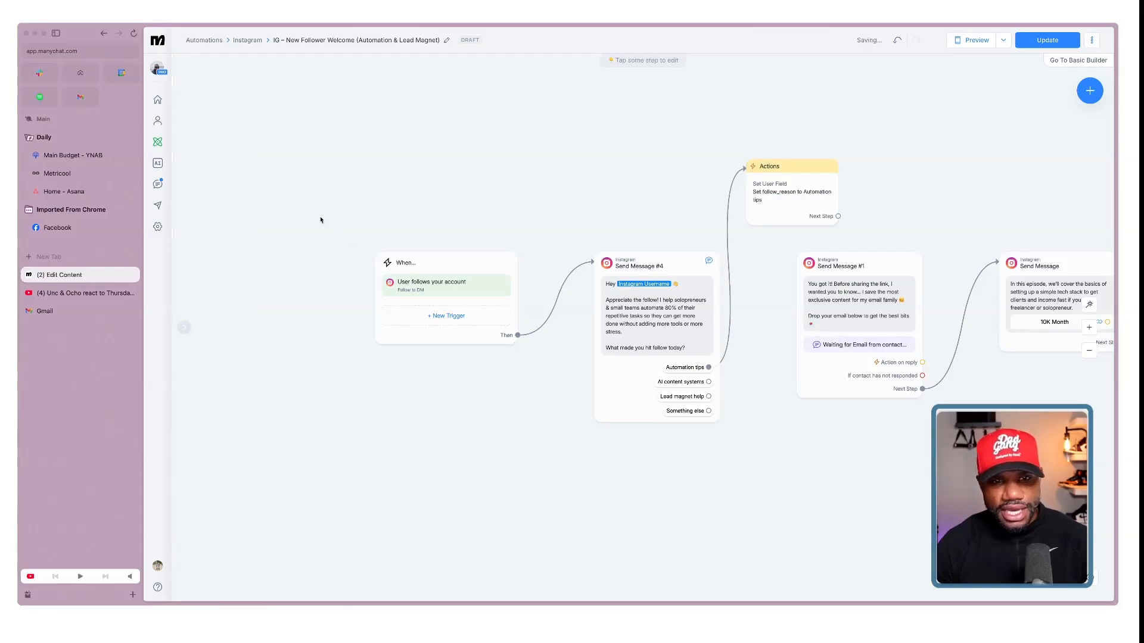
Link the other three quick replies to Perform Actions steps setting follow_reason to "AI content systems", "Lead magnet help" and "Something else" respectively
{"action": "left_click", "coordinate": [685, 411]}
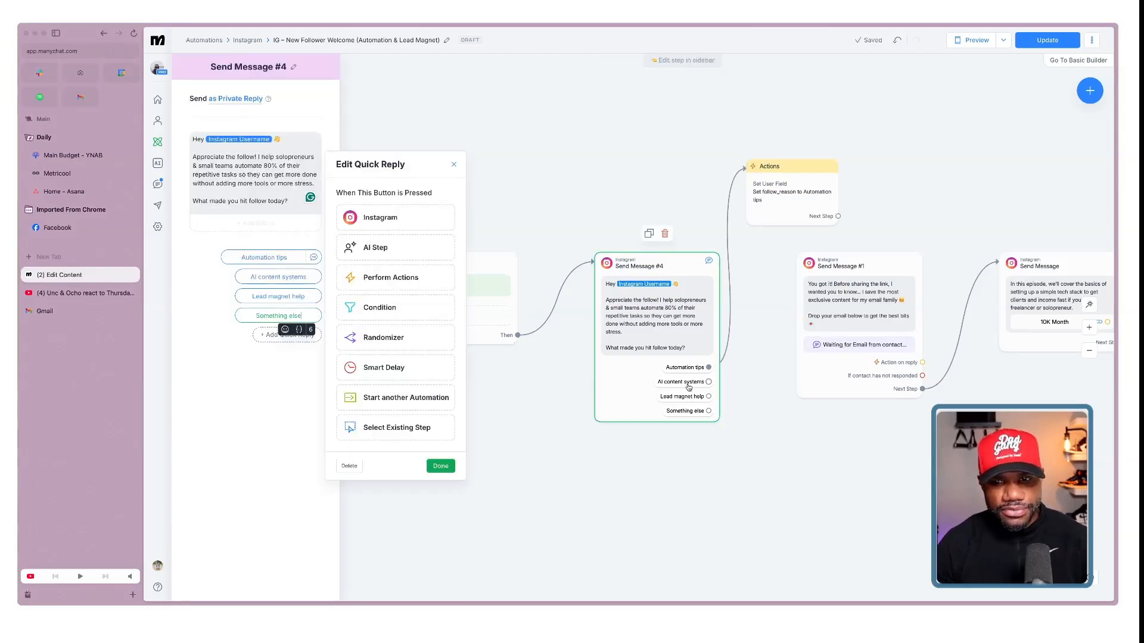
{"action": "left_click", "coordinate": [274, 280]}
{"action": "left_click", "coordinate": [390, 238]}
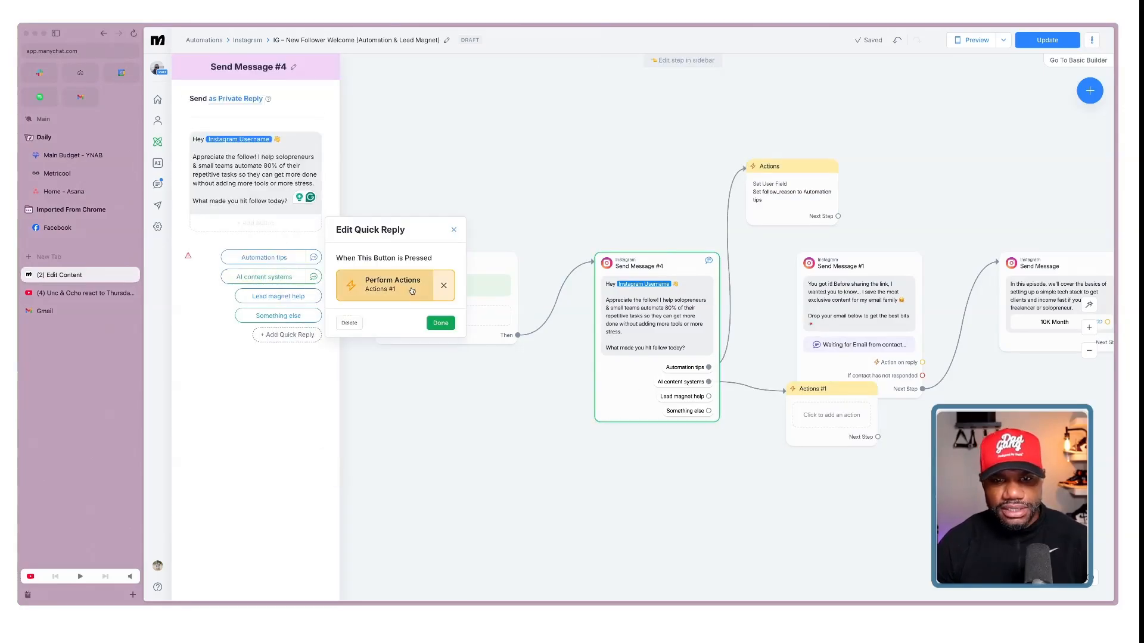
{"action": "left_click", "coordinate": [256, 116]}
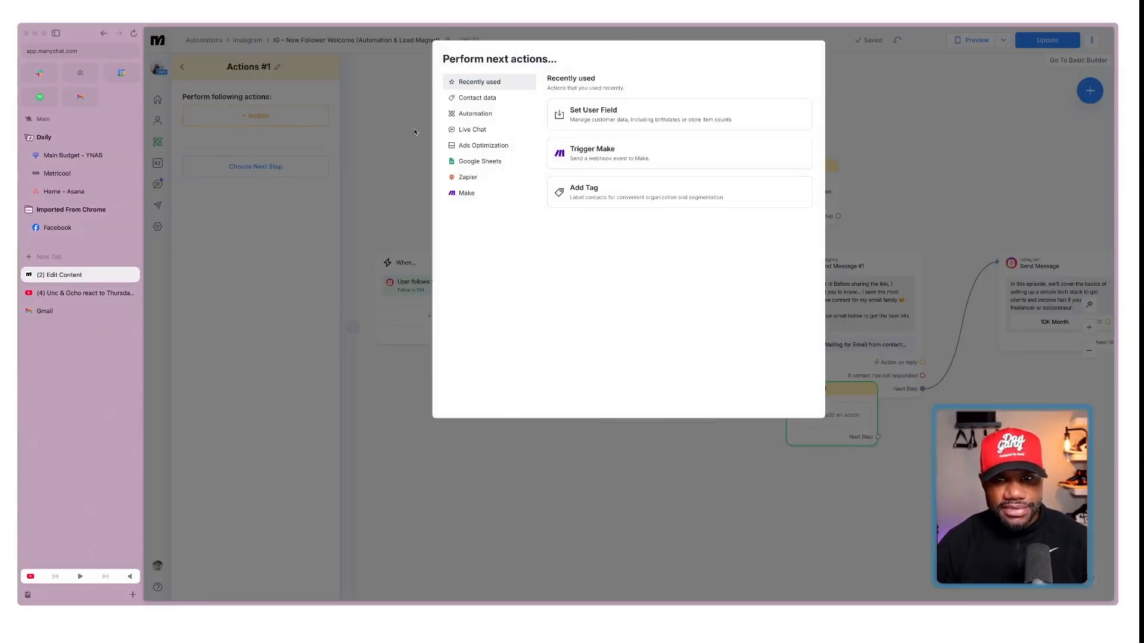
{"action": "left_click", "coordinate": [602, 113]}
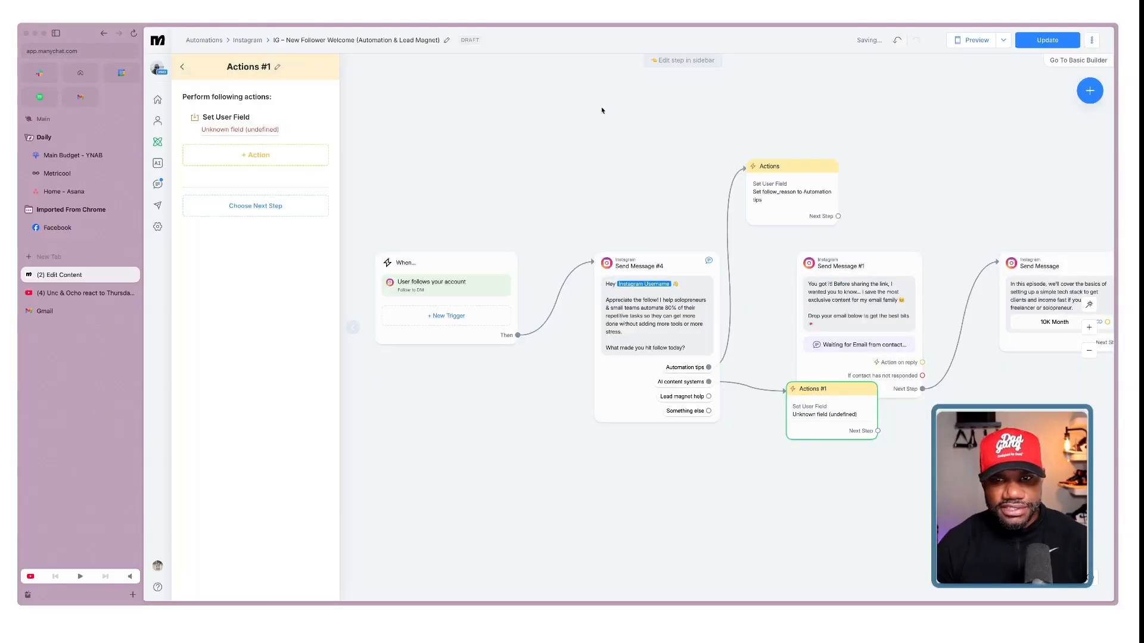
{"action": "left_click", "coordinate": [250, 129]}
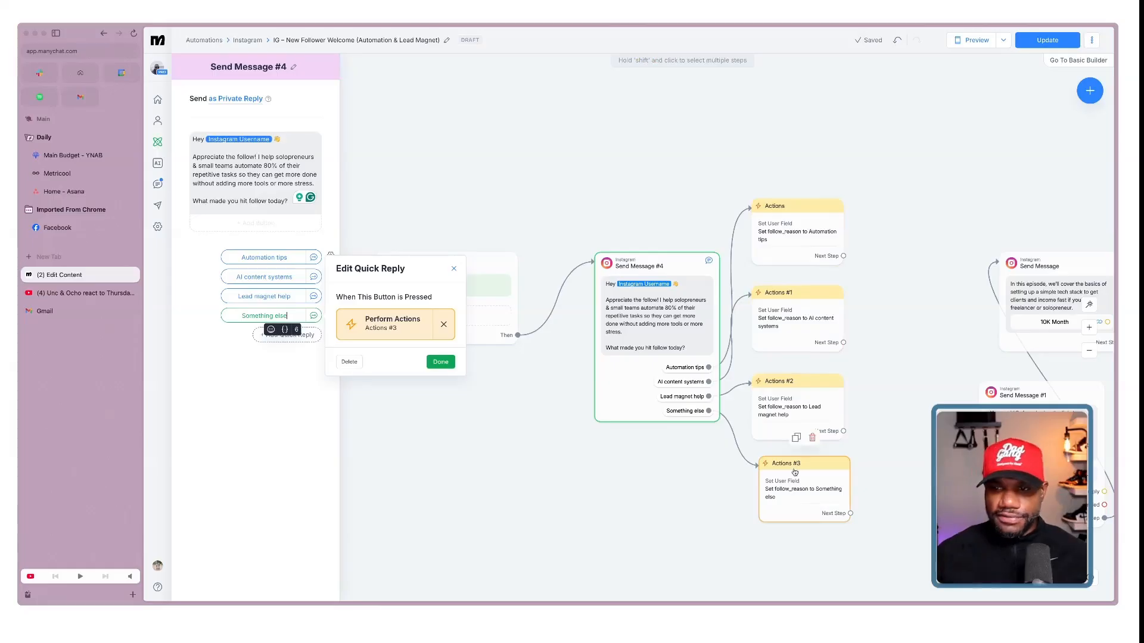
After the "Automation tips" action, add an Instagram message pitching the Content Machine system and offering free training on creating a first automated content workflow
{"action": "left_click_drag", "start_coordinate": [843, 255], "coordinate": [899, 207]}
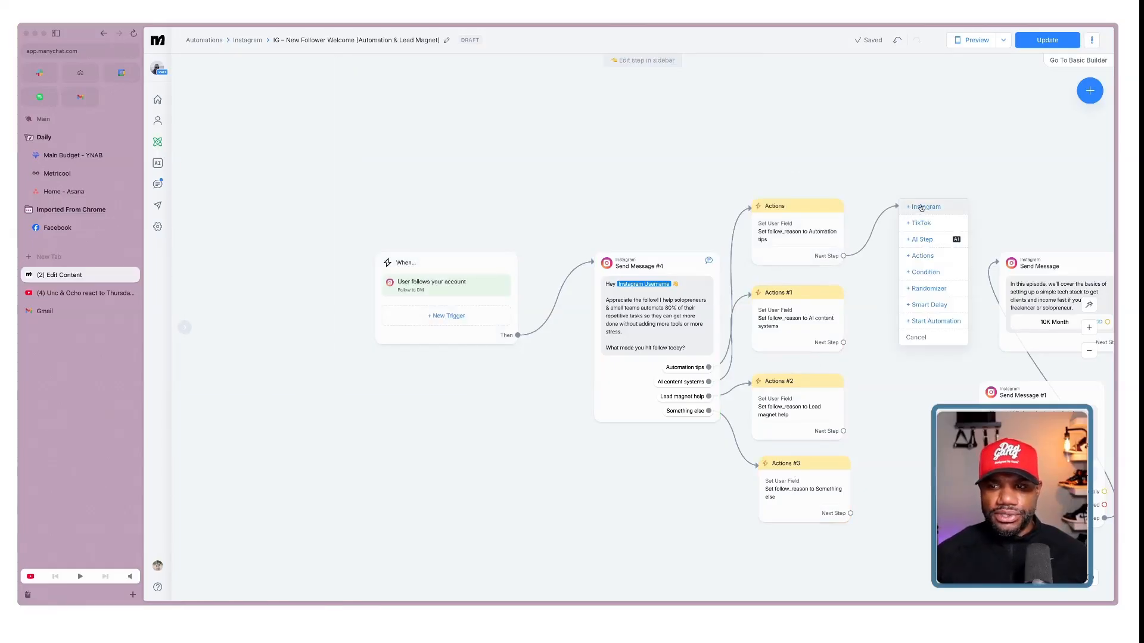
{"action": "left_click", "coordinate": [921, 207]}
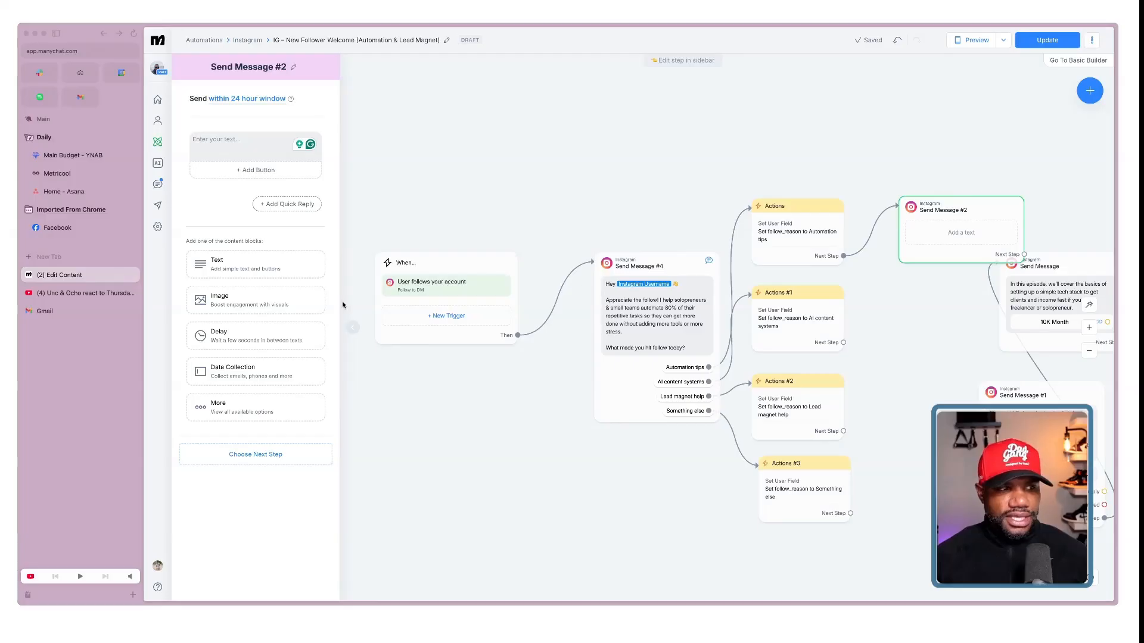
{"action": "left_click", "coordinate": [230, 142]}
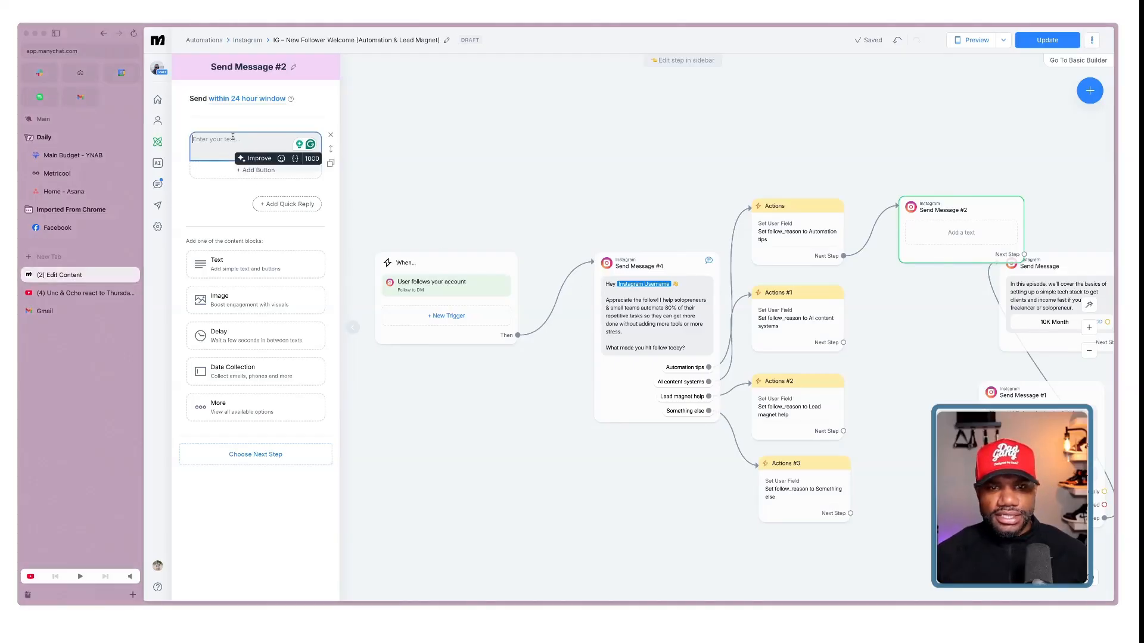
{"action": "type", "text": "Perfect. My whole Content Machine system is built around turning ideas into daily multi-channel content.  Want a free training on how to create your first automated content workflow?"}
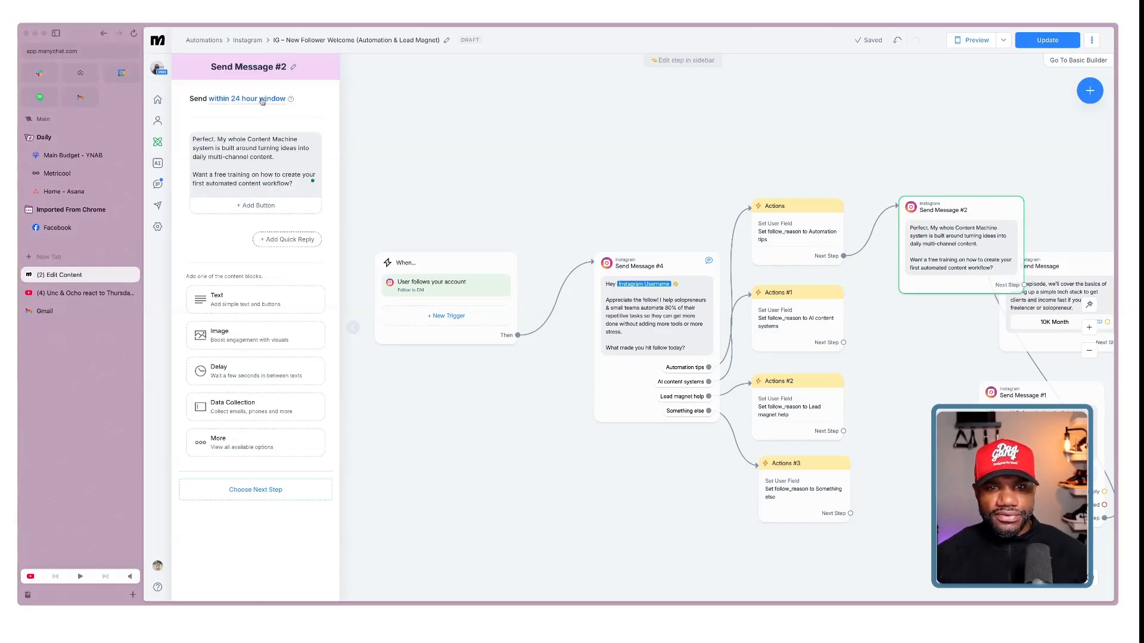
Compare the sending type of Send Message #2 with those of Send Message #4 and the lead magnet's Send Message step
{"action": "mouse_move", "coordinate": [291, 99]}
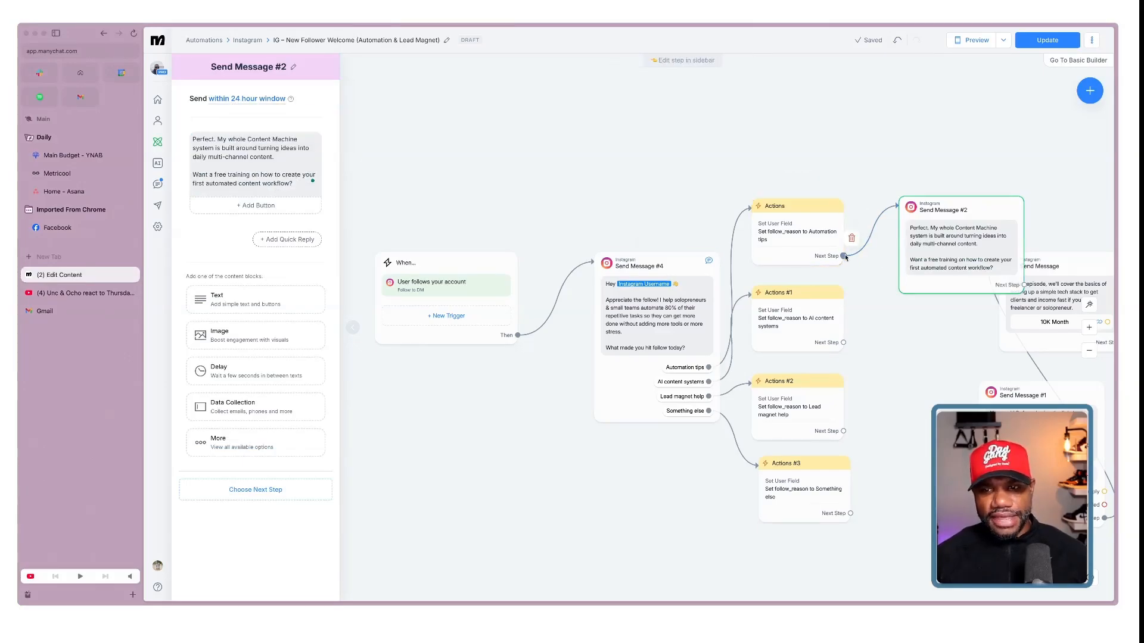
{"action": "left_click", "coordinate": [634, 273]}
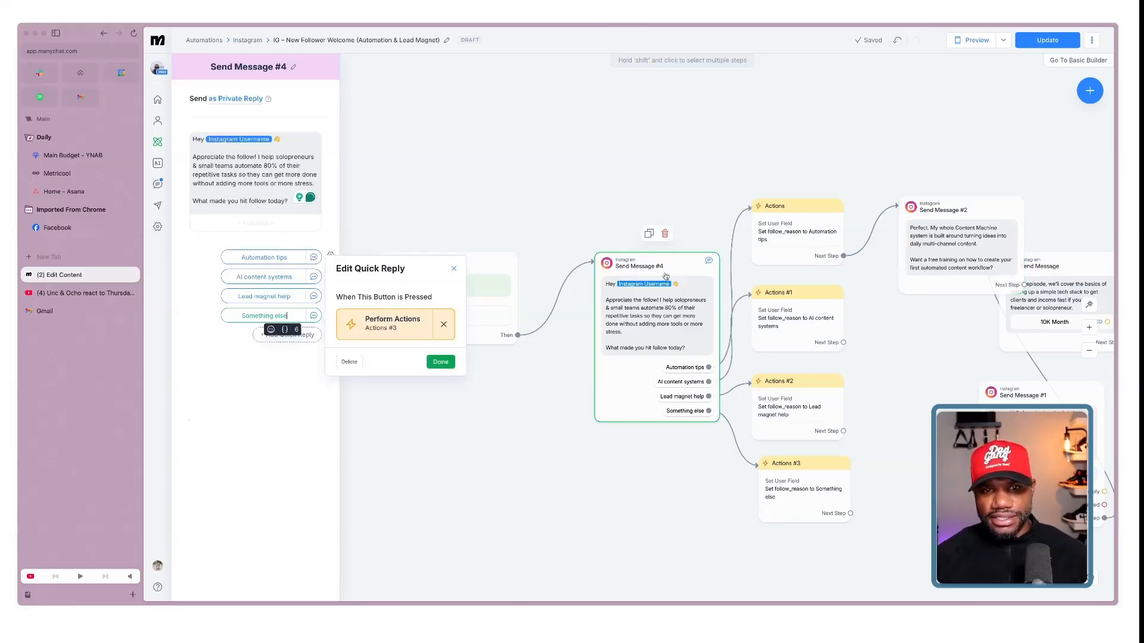
{"action": "left_click", "coordinate": [1040, 289]}
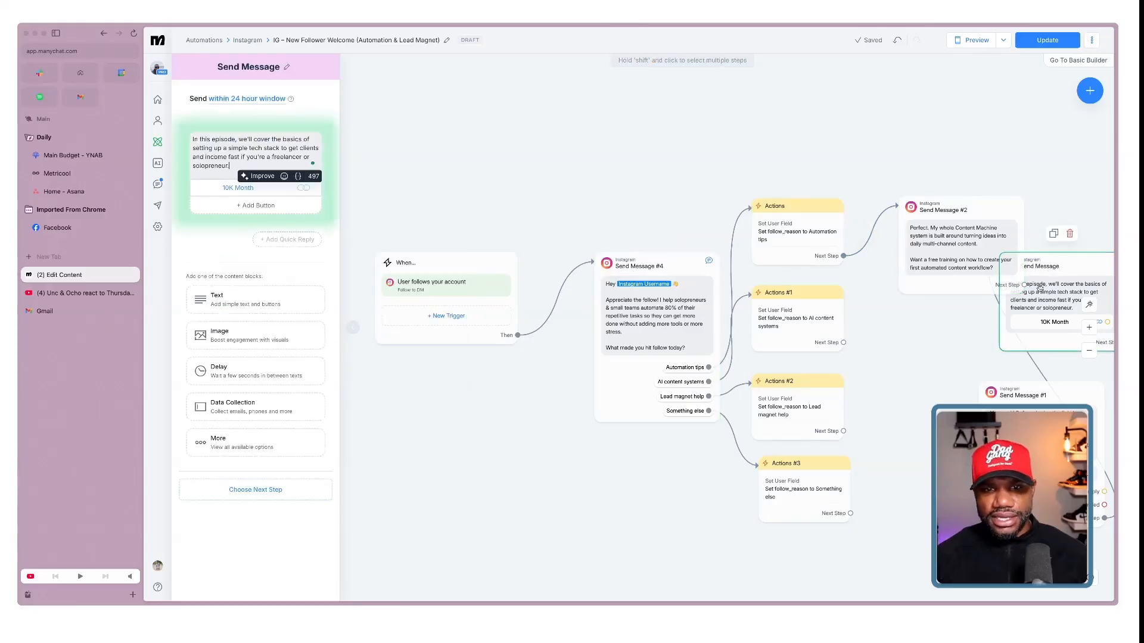
Add two buttons titled "Send it" and "Not right now" to the Content Machine message, Send Message #2
{"action": "left_click", "coordinate": [960, 249]}
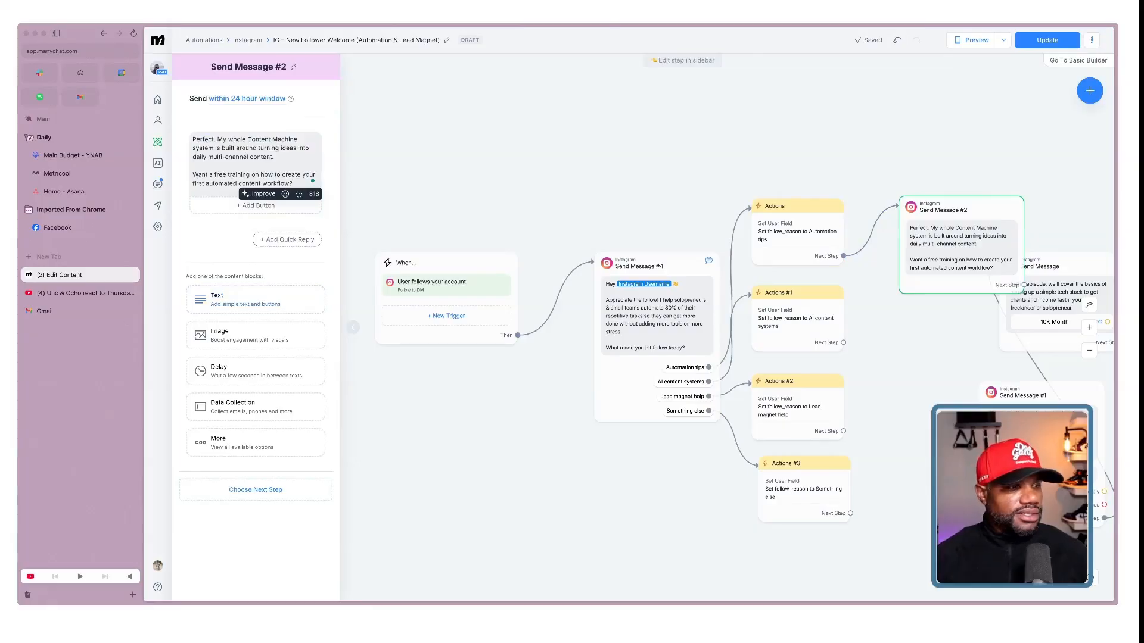
{"action": "key", "text": "super+Tab"}
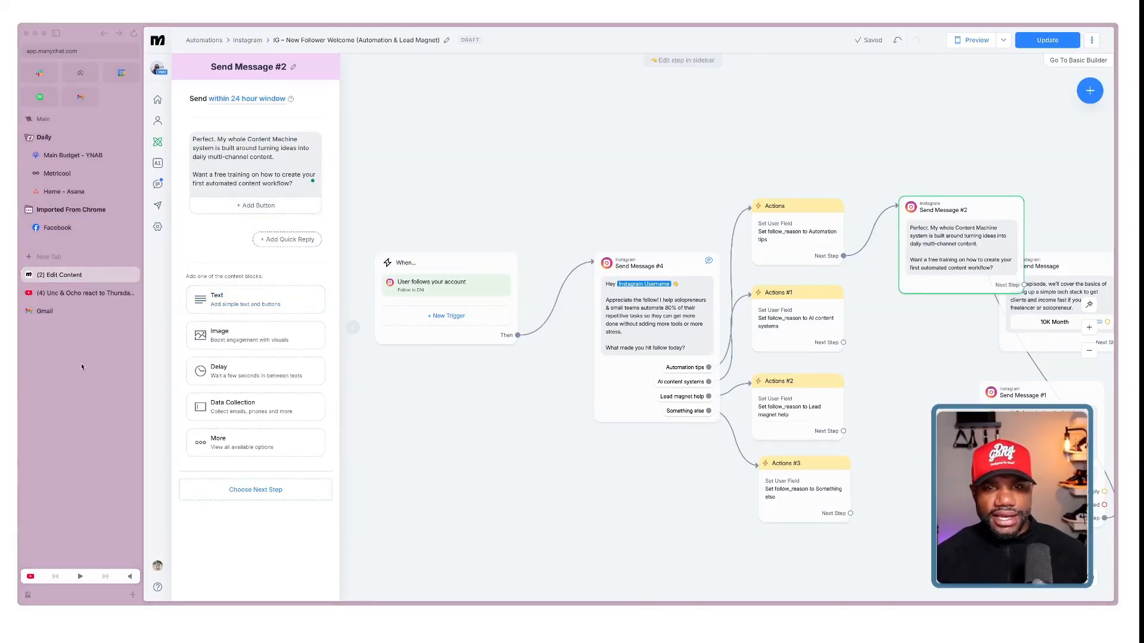
{"action": "left_click", "coordinate": [256, 205]}
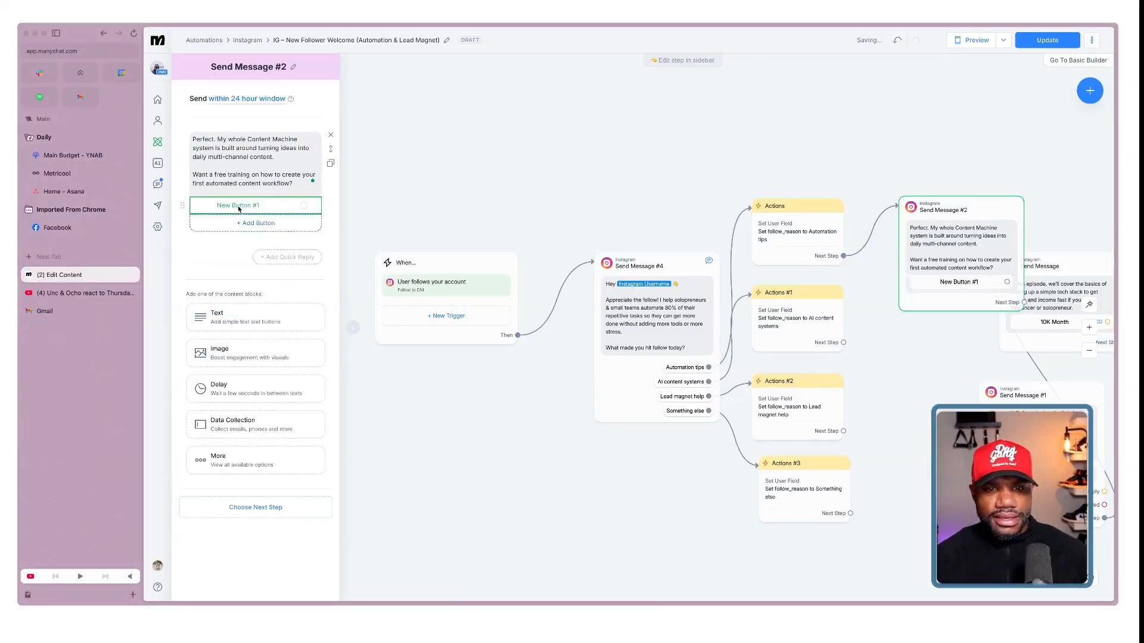
{"action": "key", "text": "super+Tab"}
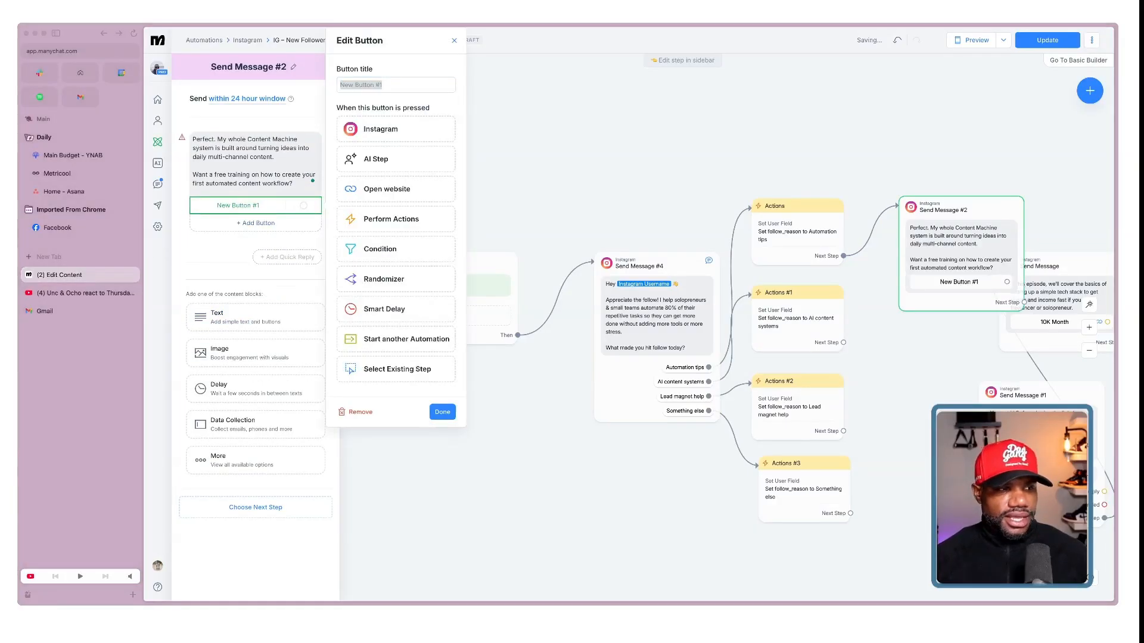
{"action": "key", "text": "super+Tab"}
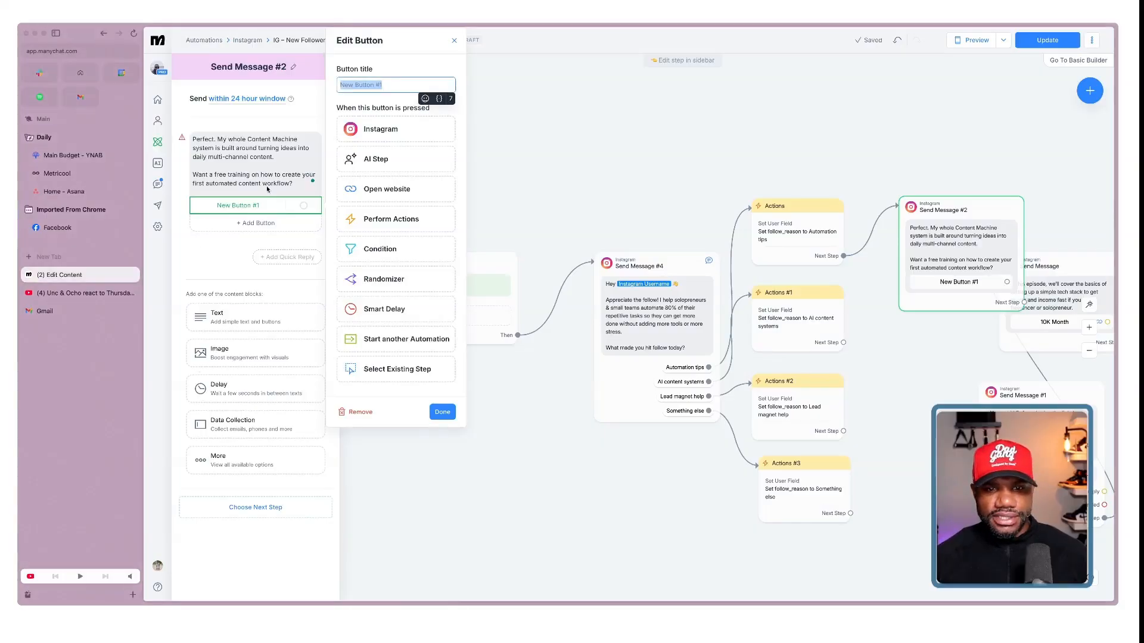
{"action": "type", "text": "Send it"}
{"action": "left_click", "coordinate": [439, 412]}
{"action": "left_click", "coordinate": [256, 223]}
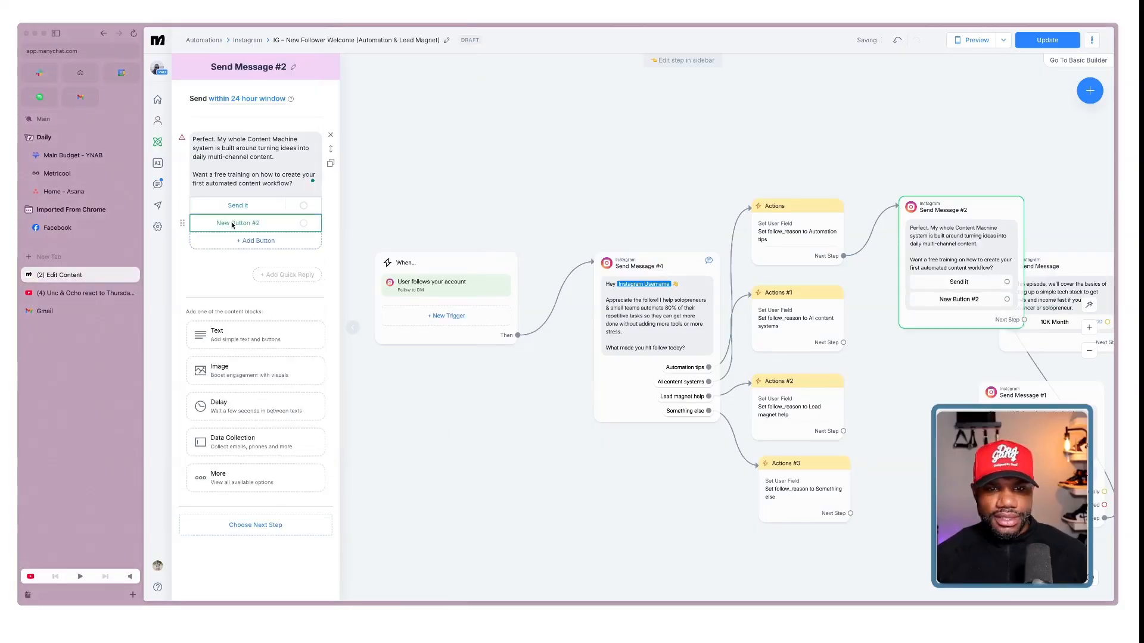
{"action": "key", "text": "super+Tab"}
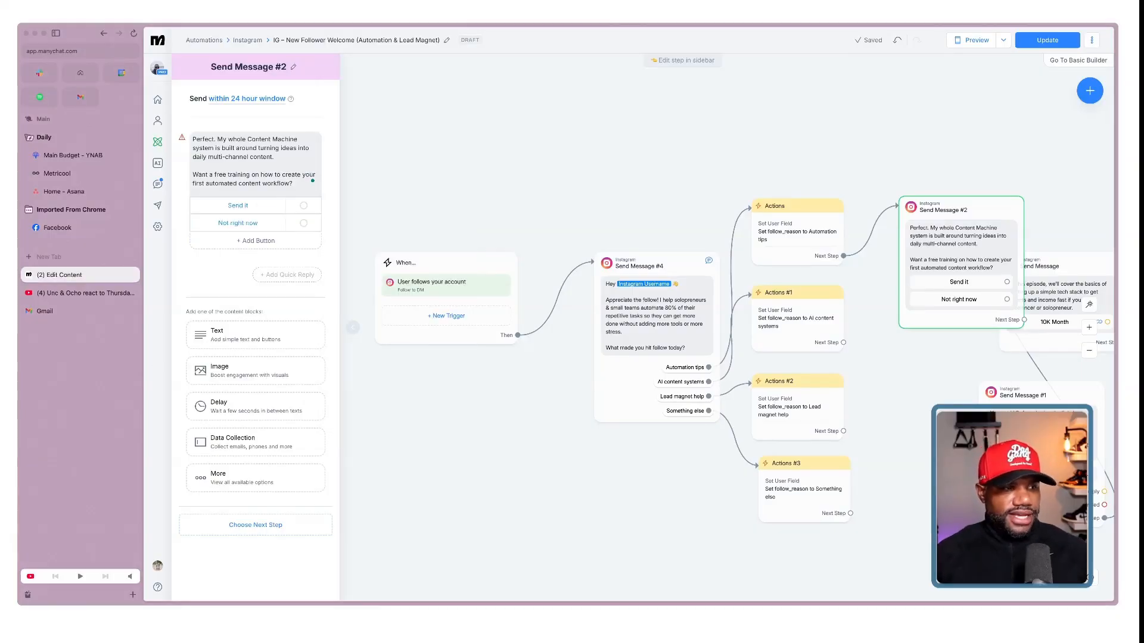
After the "Automation tips" action, add an Instagram message saying founders do too much manually and offering a free video on the simple solopreneur automation system
{"action": "left_click", "coordinate": [796, 227]}
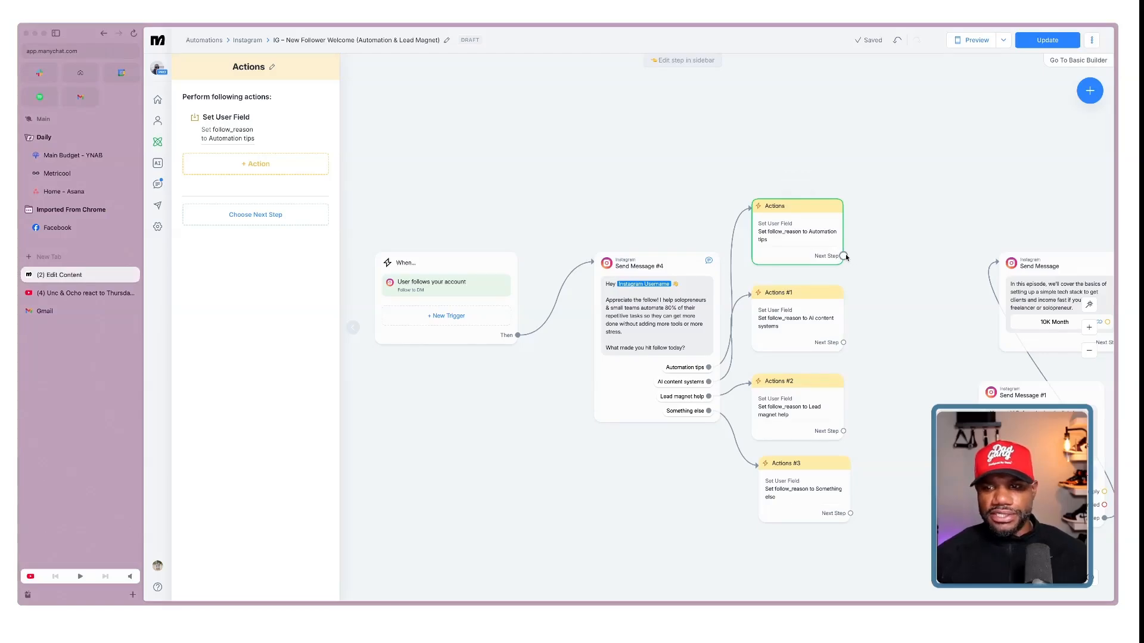
{"action": "left_click_drag", "start_coordinate": [845, 255], "coordinate": [884, 208]}
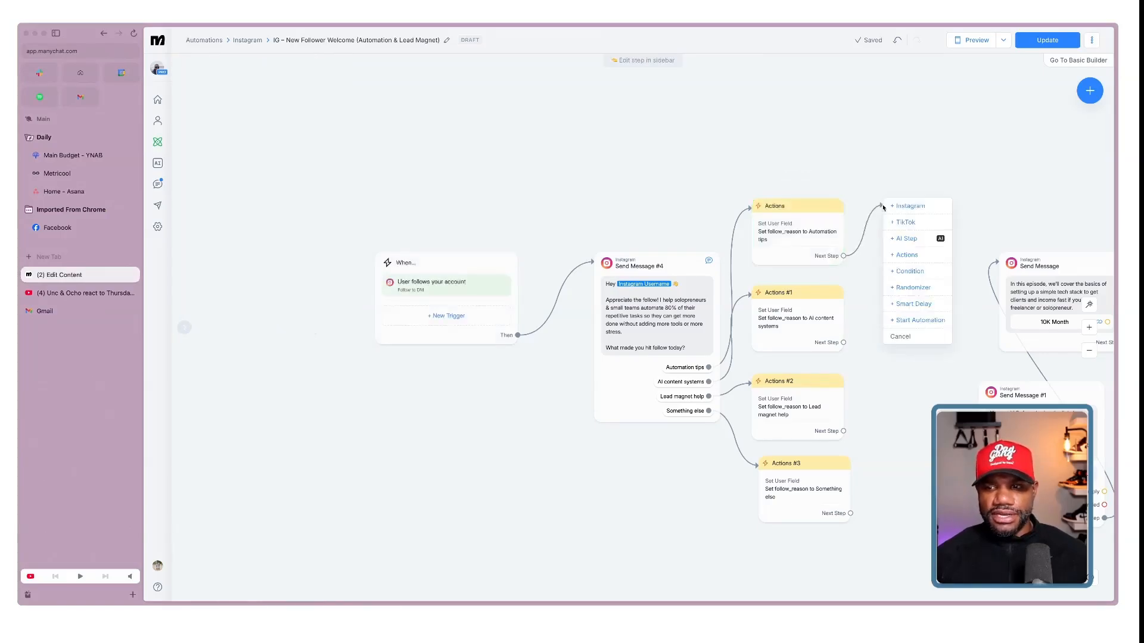
{"action": "left_click", "coordinate": [971, 209]}
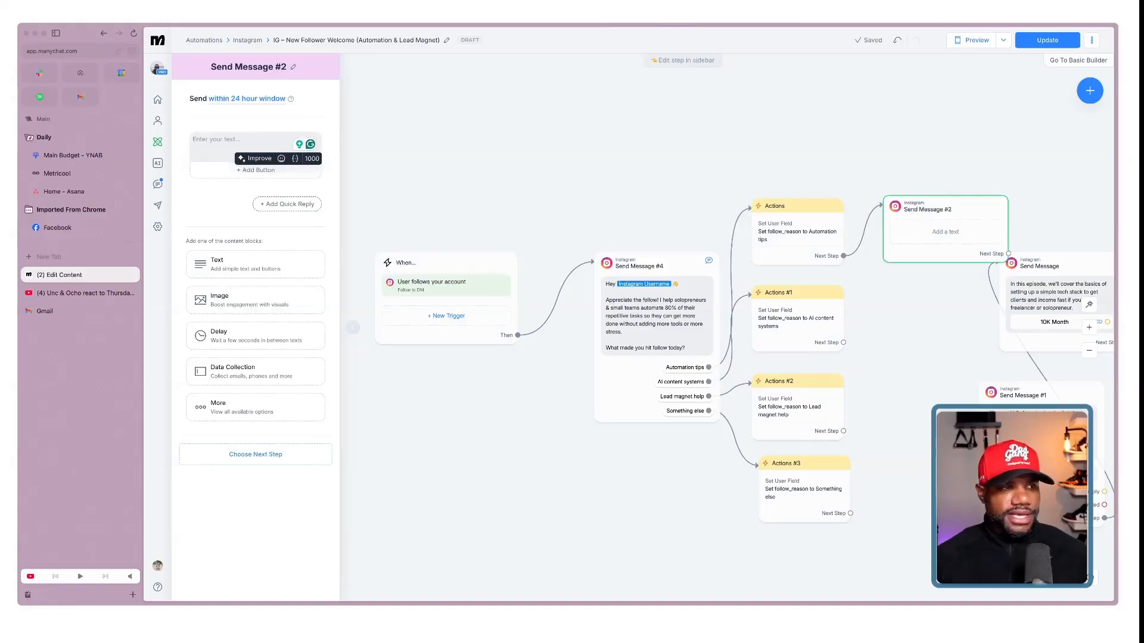
{"action": "key", "text": "super+Tab"}
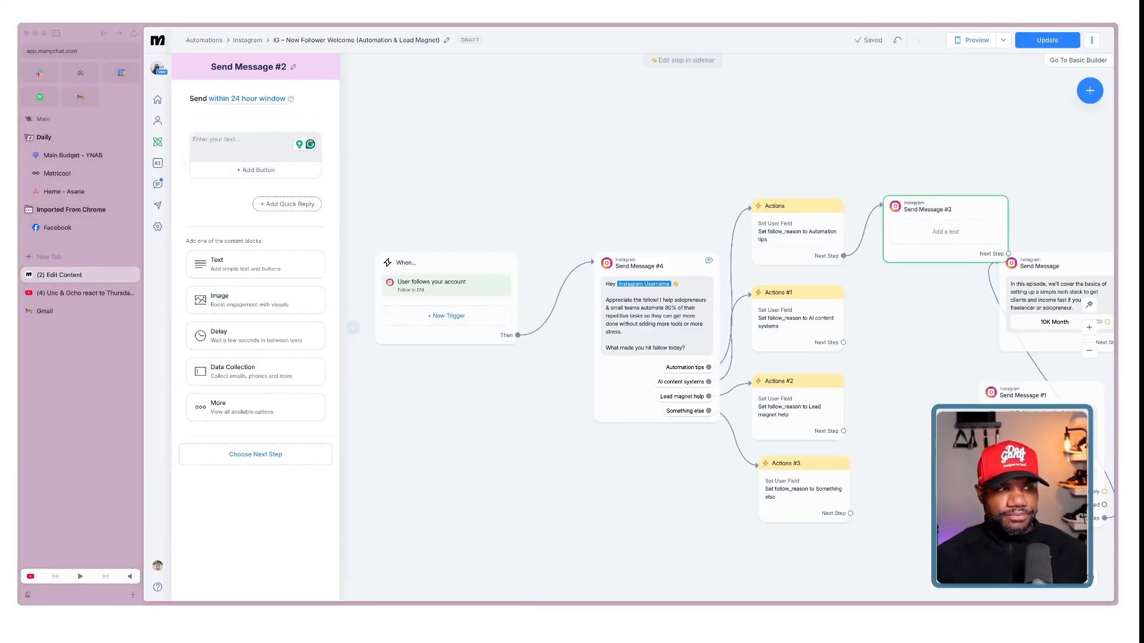
{"action": "left_click", "coordinate": [227, 146]}
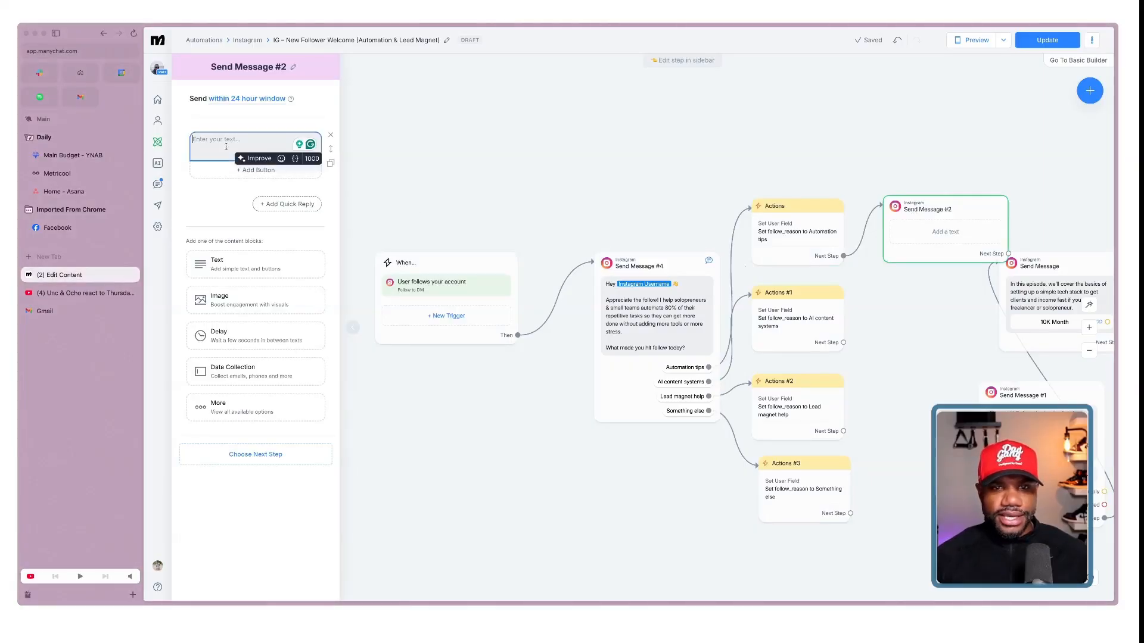
{"action": "type", "text": "Love it. Most founders are doing way too much manually — onboarding, content, follow-ups, all of it.  Want a free video where I show the simple solopreneur system I use to run my business with automation?"}
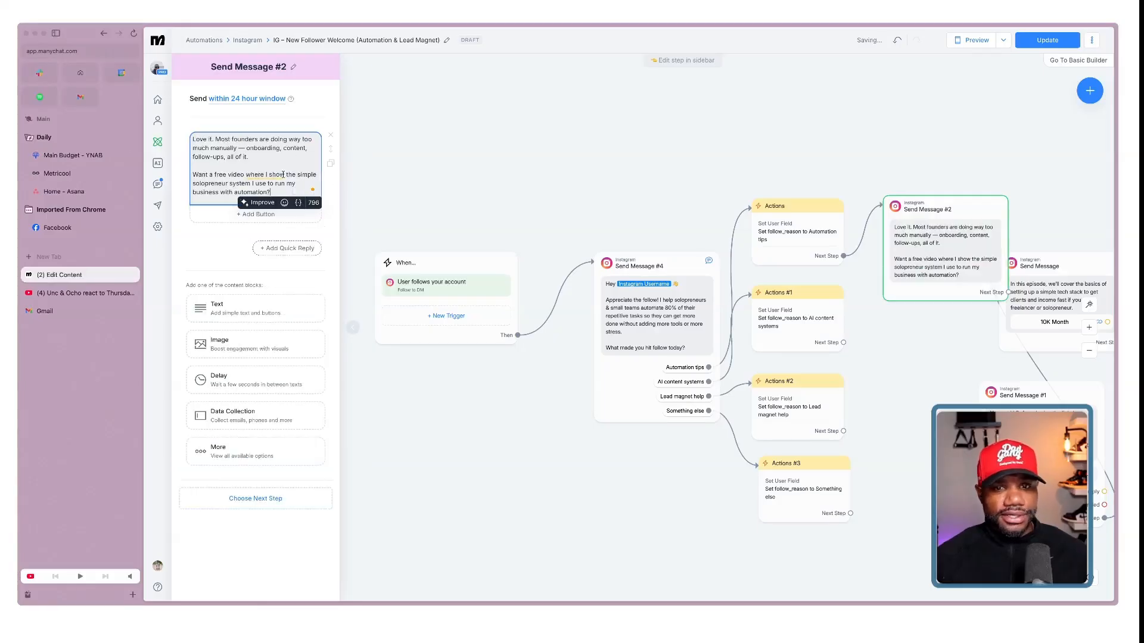
{"action": "key", "text": "Escape"}
{"action": "left_click", "coordinate": [911, 251]}
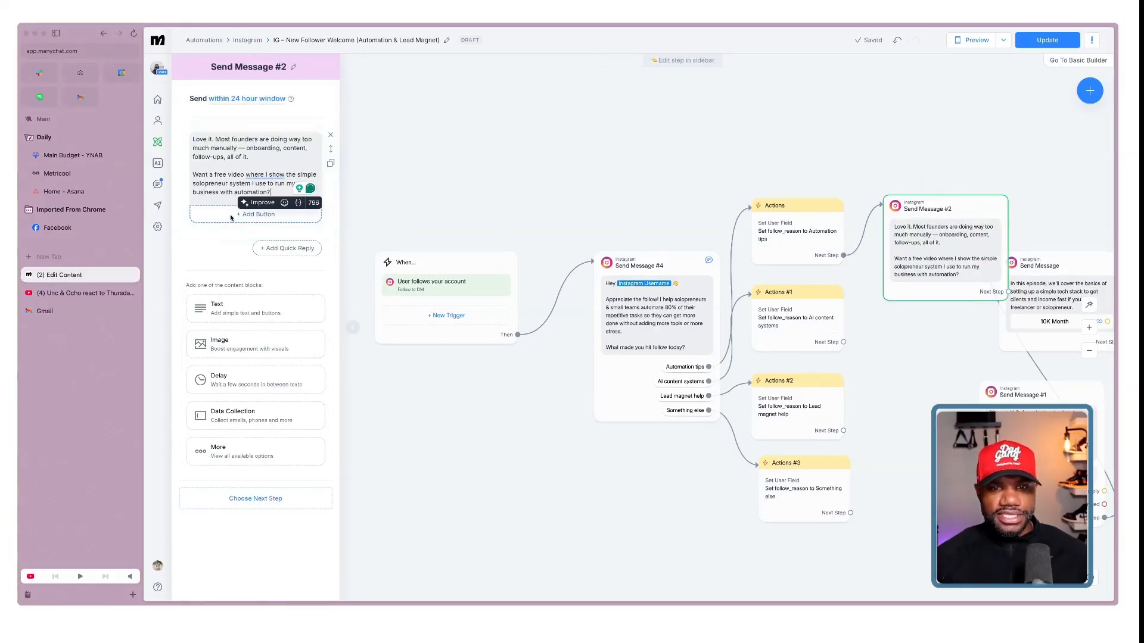
Add "Yes, send it" and "Not now" buttons to the free video message and move it higher on the canvas
{"action": "left_click", "coordinate": [232, 214]}
{"action": "type", "text": "Yes, send it"}
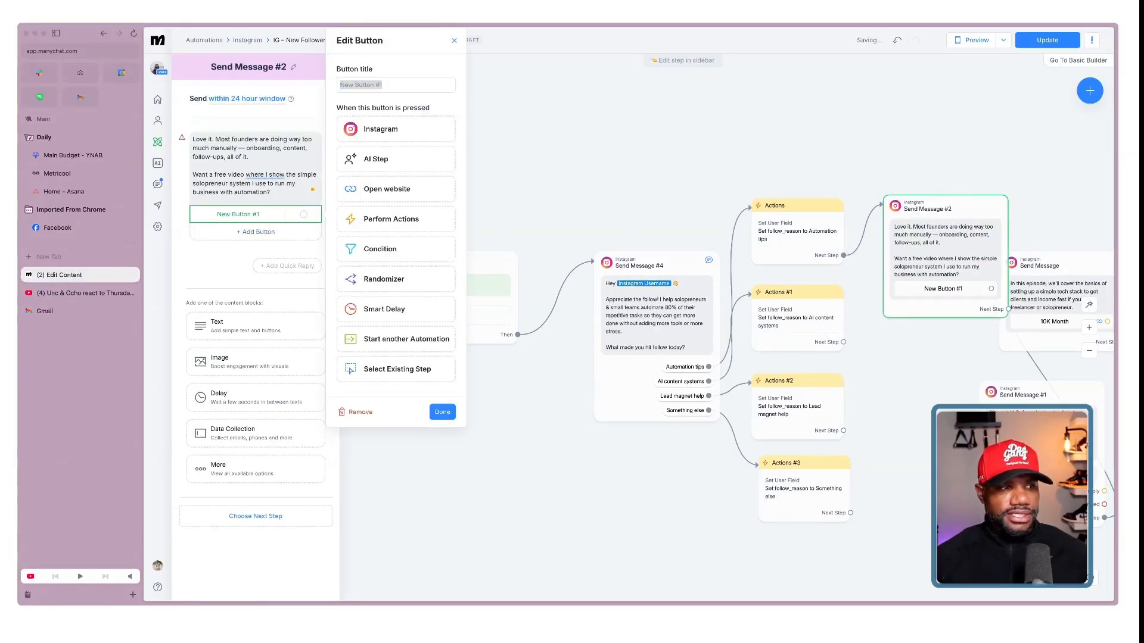
{"action": "left_click", "coordinate": [442, 411]}
{"action": "left_click", "coordinate": [250, 232]}
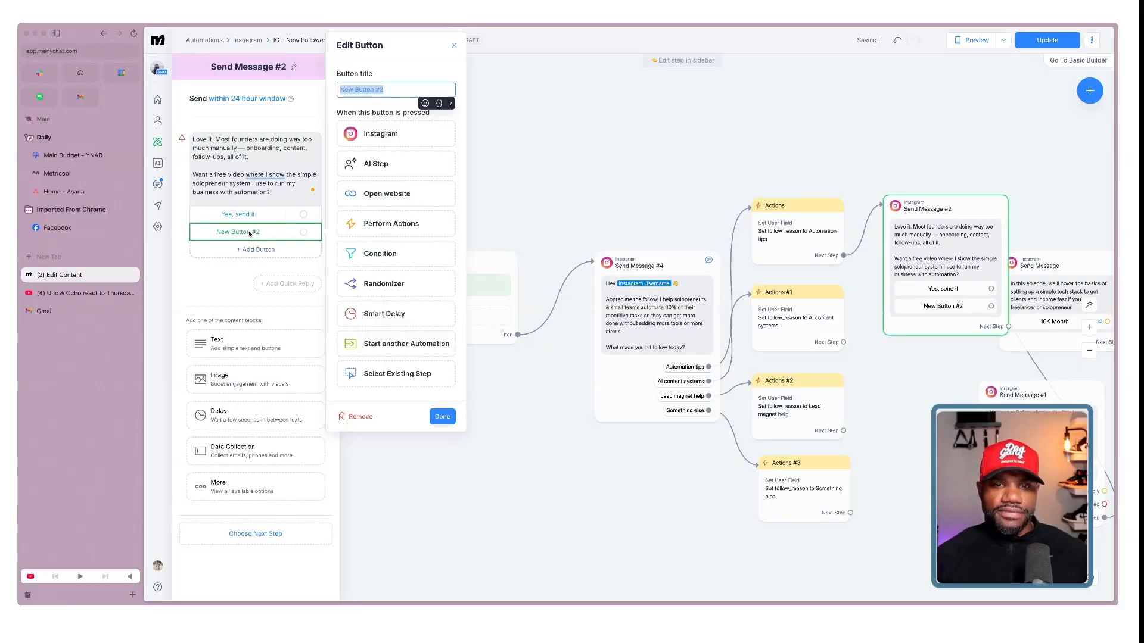
{"action": "key", "text": "super+Tab"}
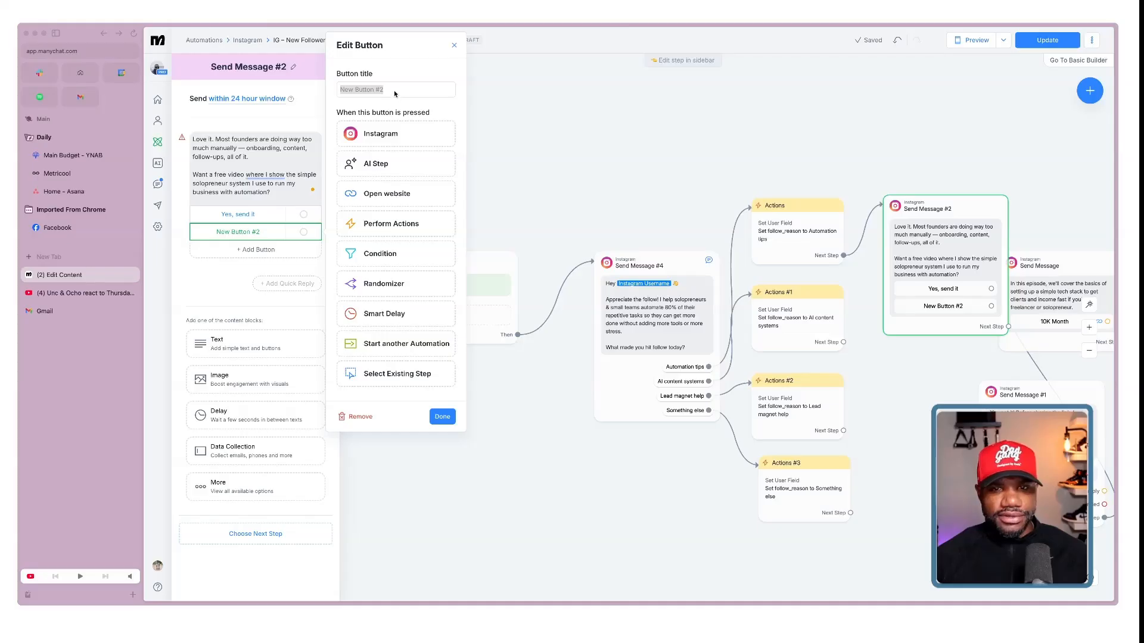
{"action": "key", "text": "super+Tab"}
{"action": "type", "text": "Not now"}
{"action": "key", "text": "Return"}
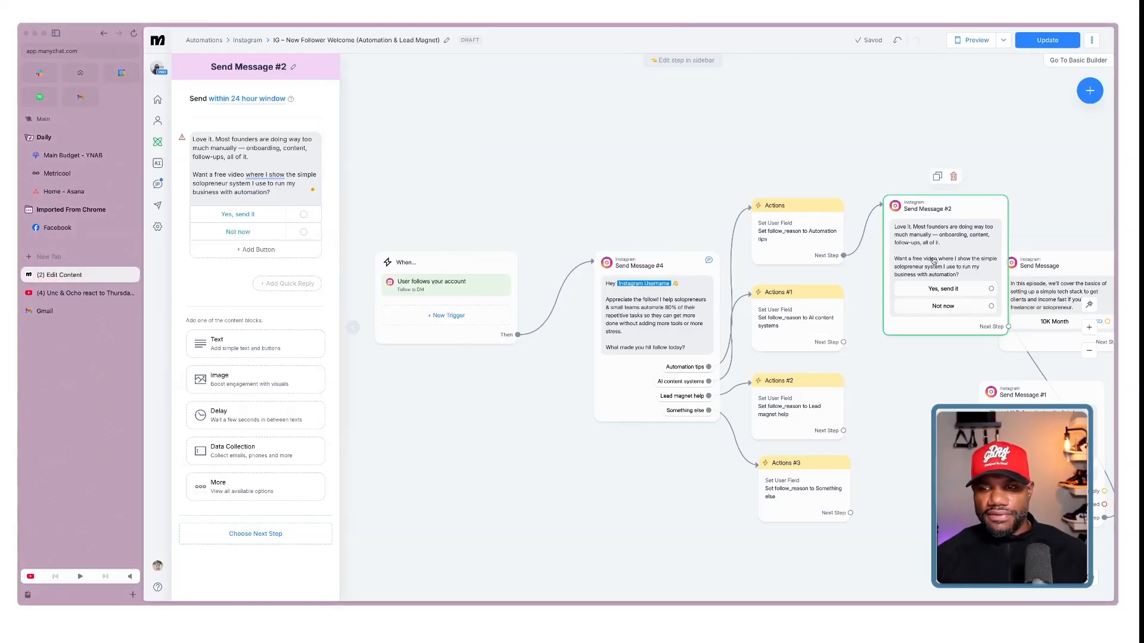
{"action": "left_click_drag", "start_coordinate": [965, 294], "coordinate": [960, 198]}
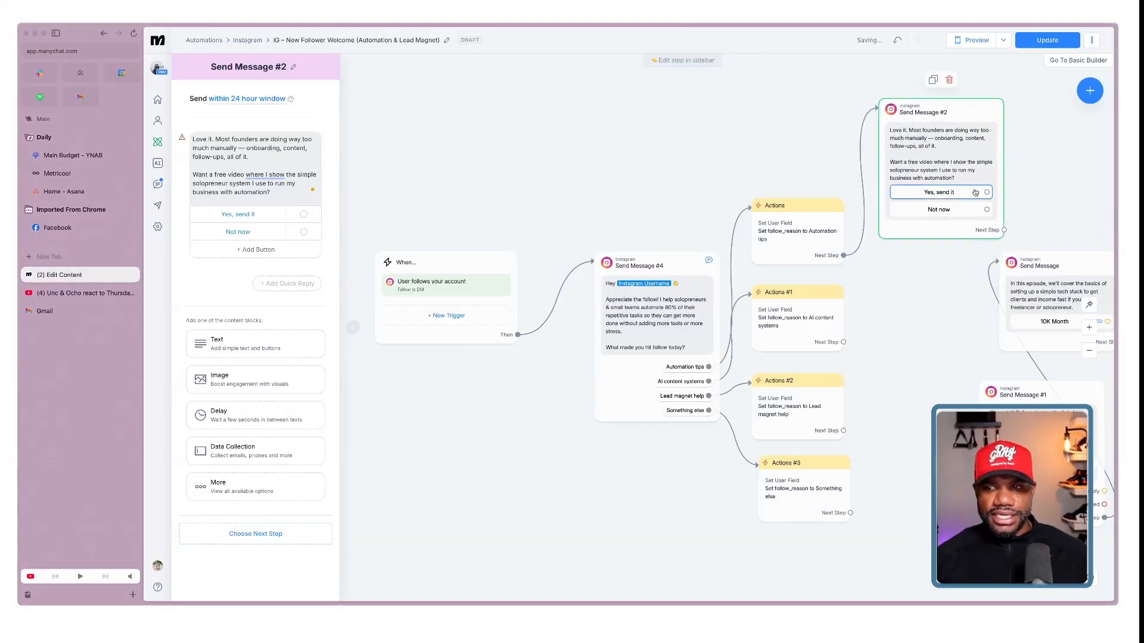
Link "Yes, send it" to a new Instagram message offering to email the full breakdown + notes and asking "Where should I send it?"
{"action": "left_click", "coordinate": [961, 193]}
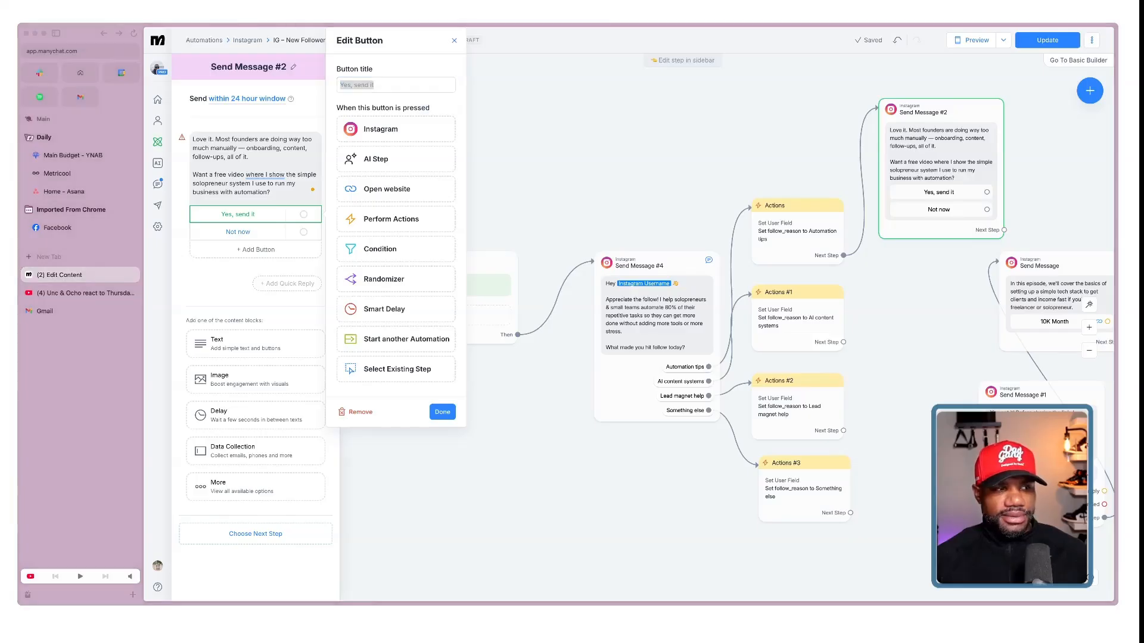
{"action": "left_click", "coordinate": [950, 193]}
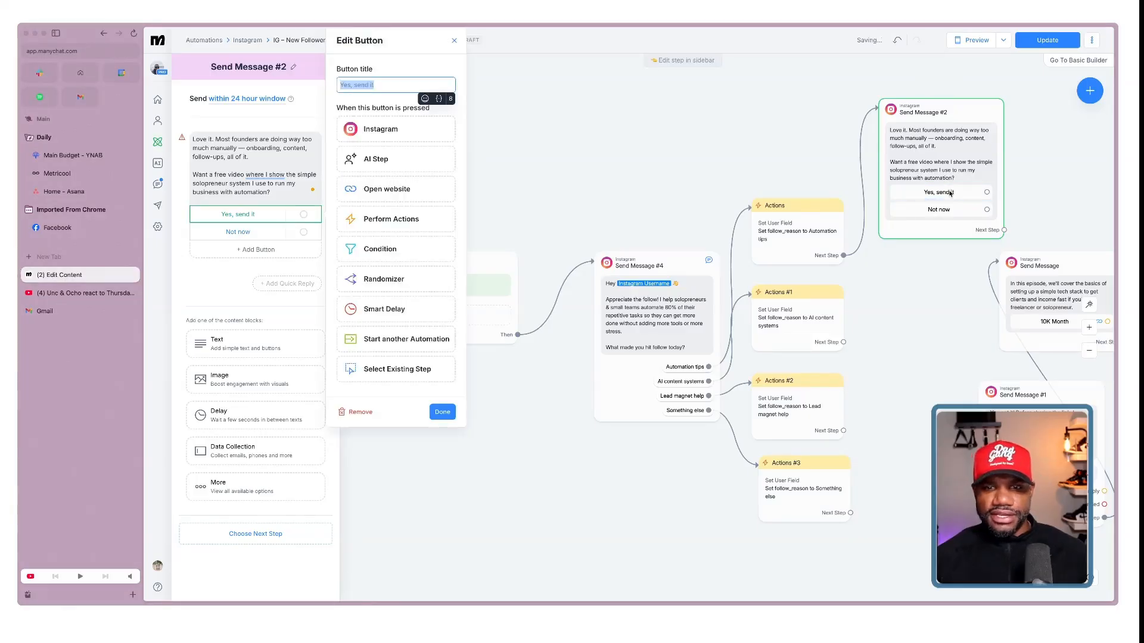
{"action": "left_click", "coordinate": [382, 128]}
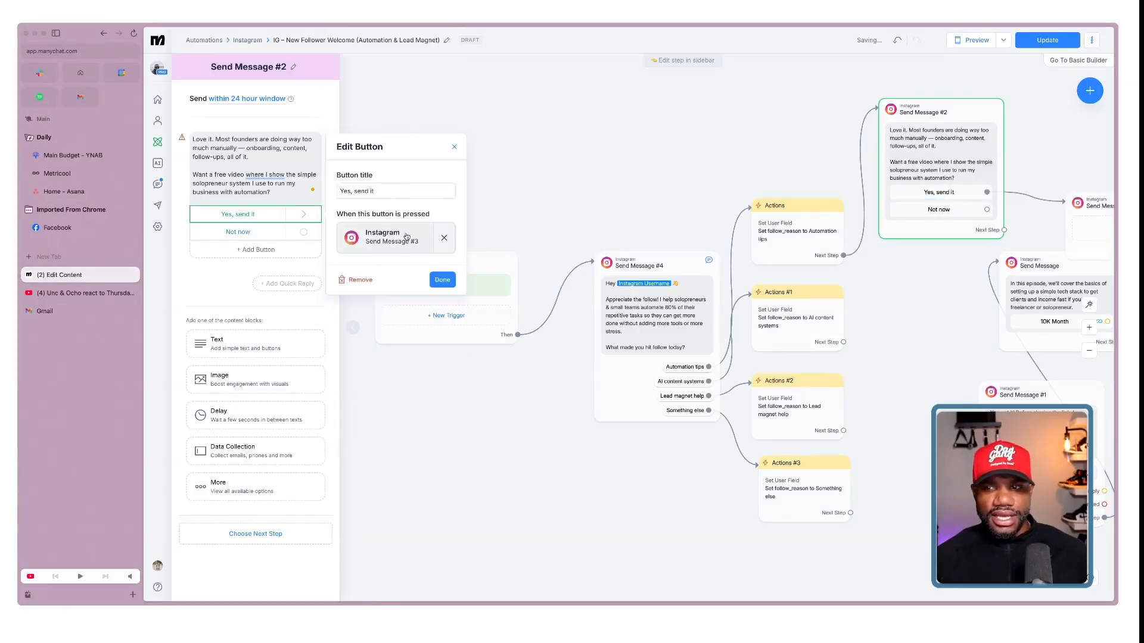
{"action": "left_click", "coordinate": [1084, 223]}
{"action": "type", "text": "Nice. I can send it to you here, but I can also email you the full breakdown + notes.  Where should I send it?"}
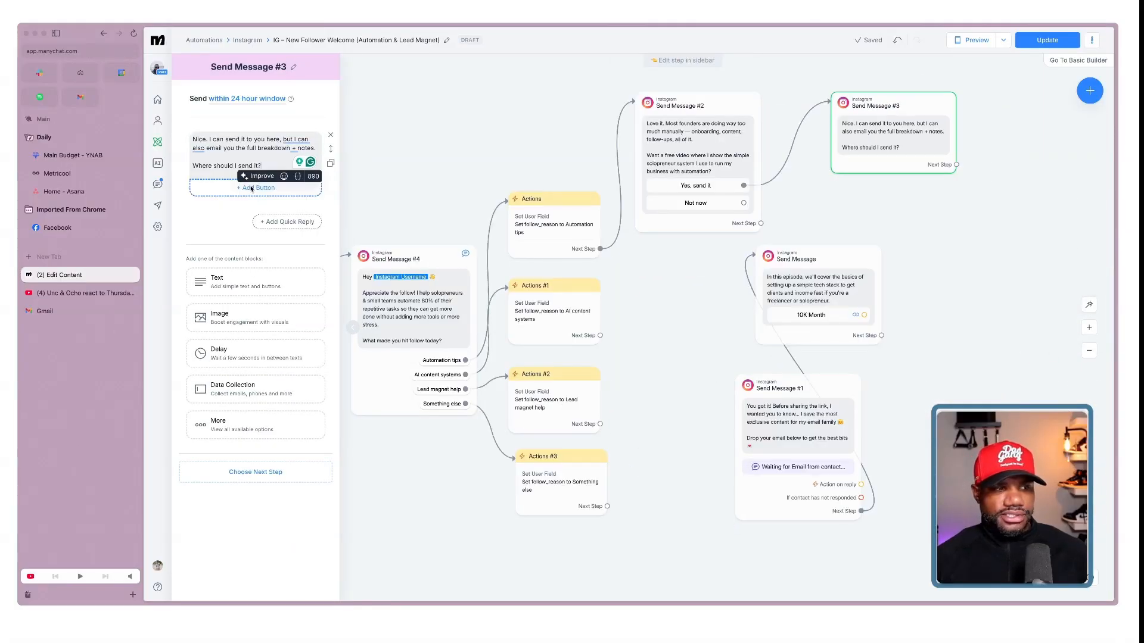
Replace the closing question in Send Message #3 with "What is the best email to send it to?"
{"action": "left_click_drag", "start_coordinate": [261, 166], "coordinate": [192, 166]}
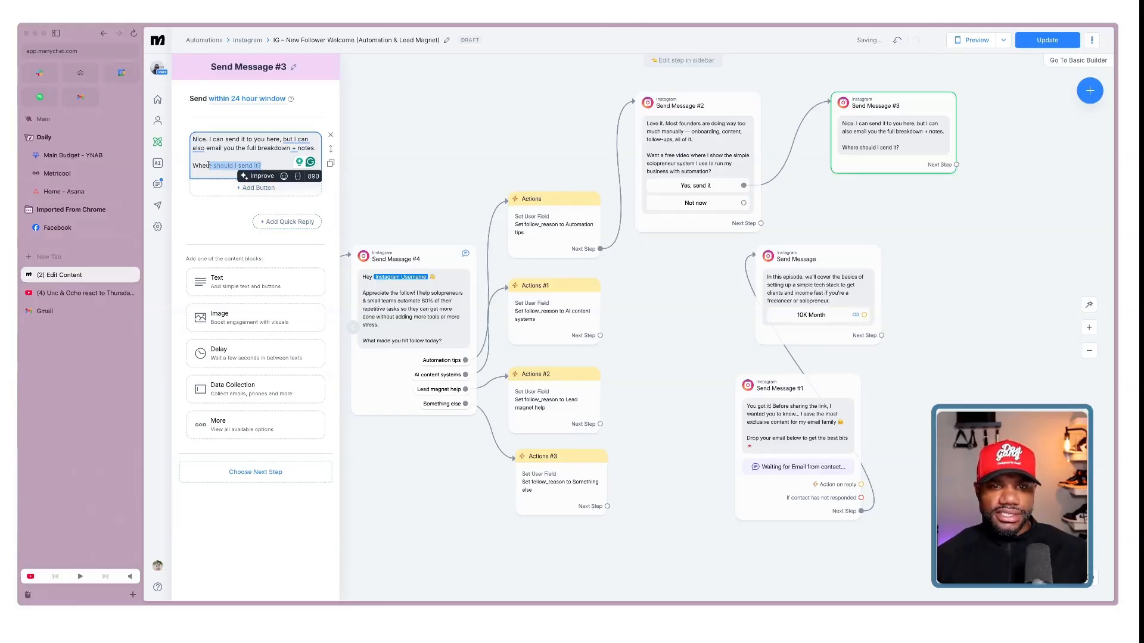
{"action": "type", "text": "What the best email to ss"}
{"action": "key", "text": "BackSpace"}
{"action": "type", "text": "e"}
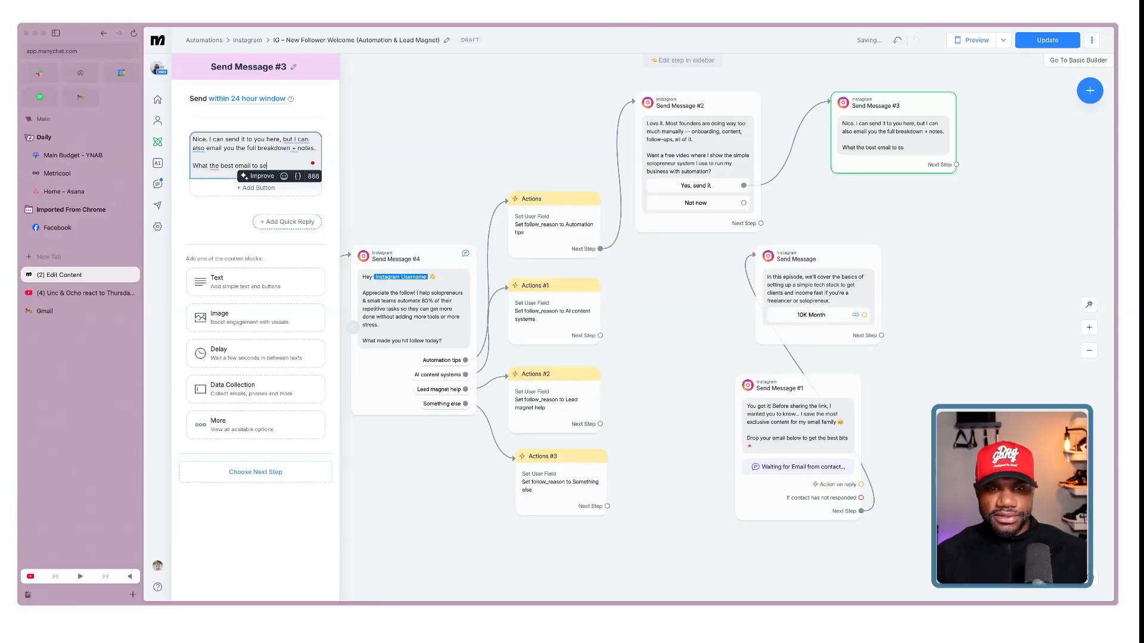
{"action": "type", "text": "nd it to?"}
{"action": "left_click", "coordinate": [207, 167]}
{"action": "type", "text": "is"}
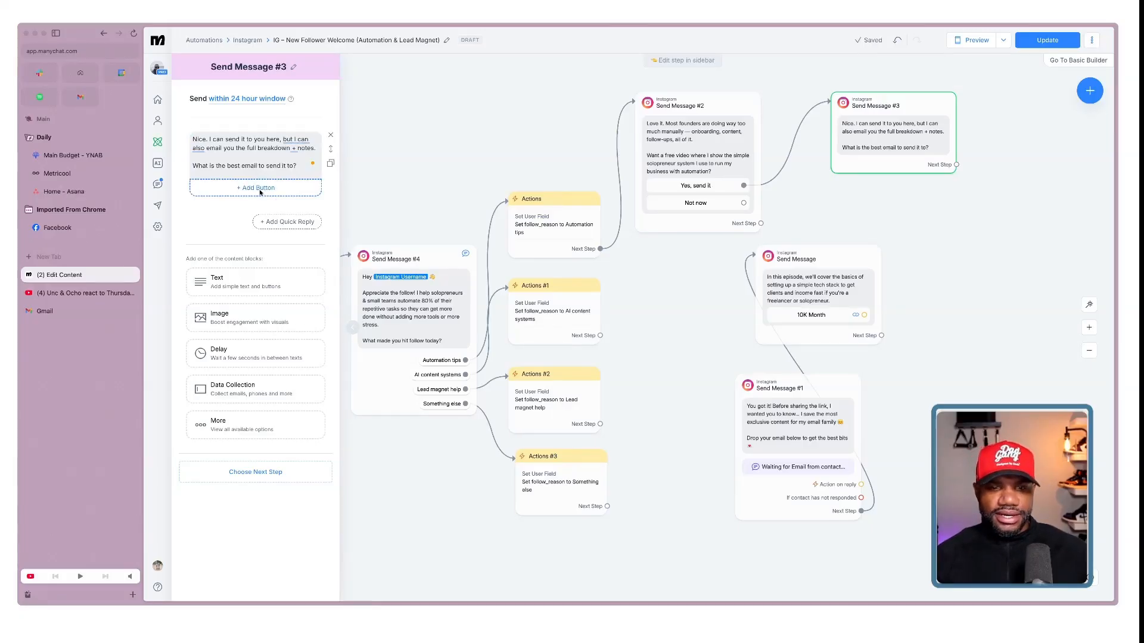
Try adding a data collection block with the Email reply type to Send Message #3, and delete the block
{"action": "left_click", "coordinate": [260, 390]}
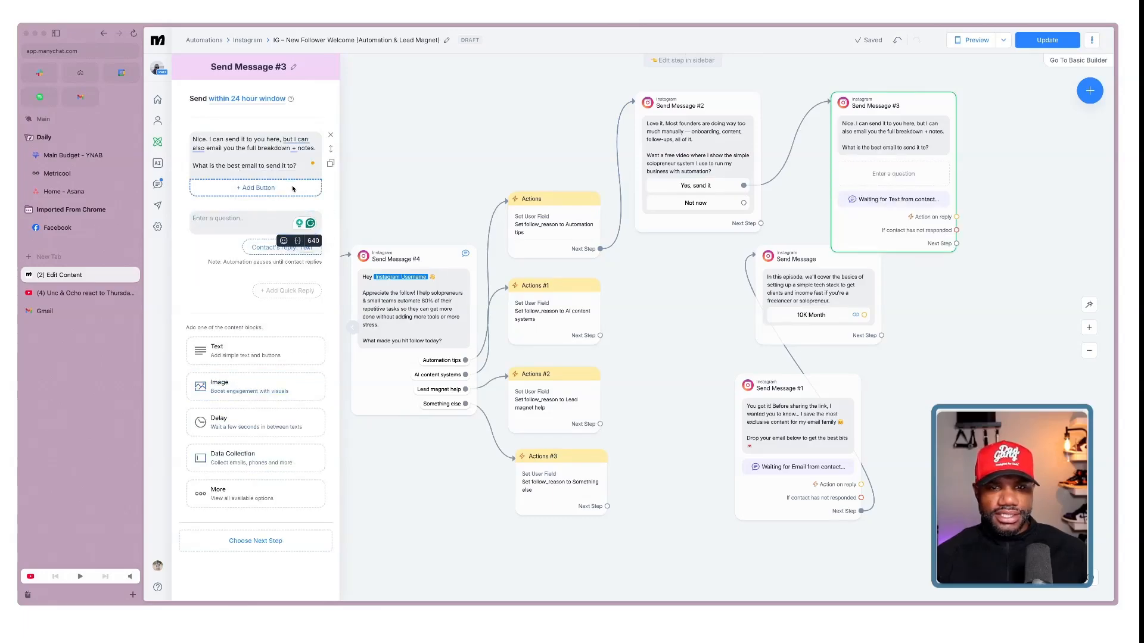
{"action": "left_click", "coordinate": [280, 247]}
{"action": "left_click", "coordinate": [408, 147]}
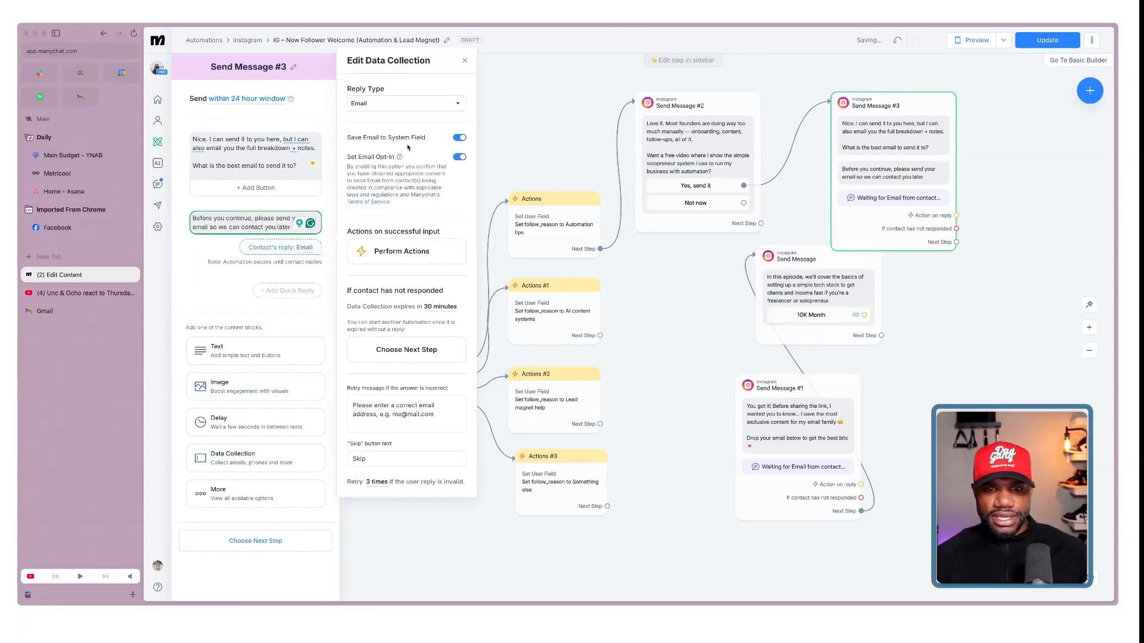
{"action": "left_click", "coordinate": [330, 216]}
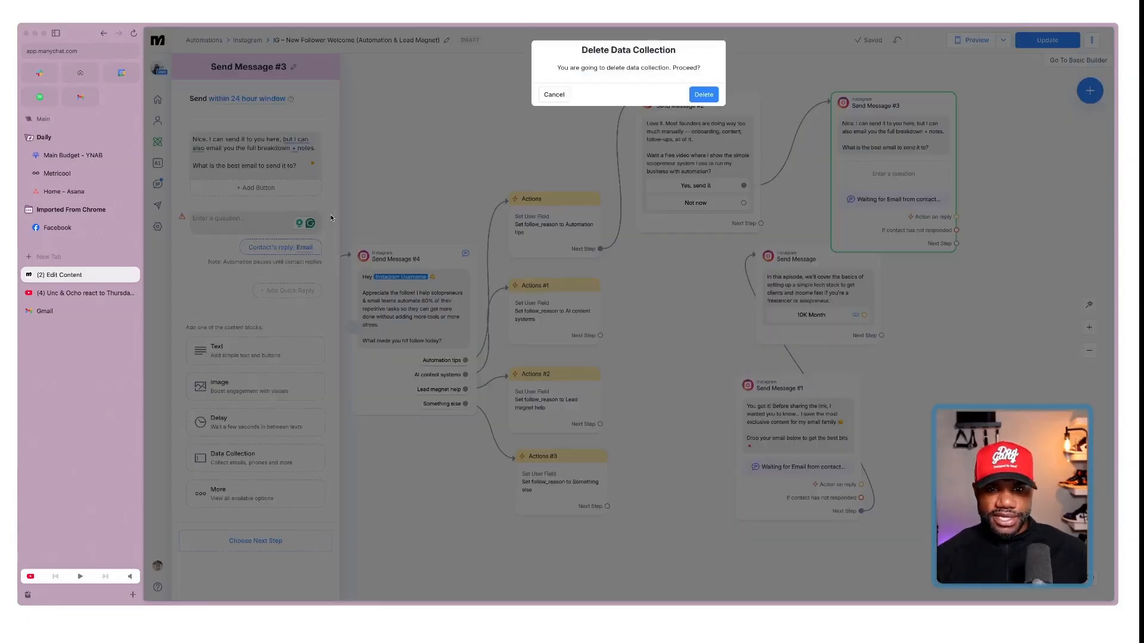
{"action": "left_click", "coordinate": [704, 94]}
Link the "Yes, send it" button to a new Instagram message and place it beside Send Message #2, above the lead magnet message
{"action": "left_click", "coordinate": [713, 185]}
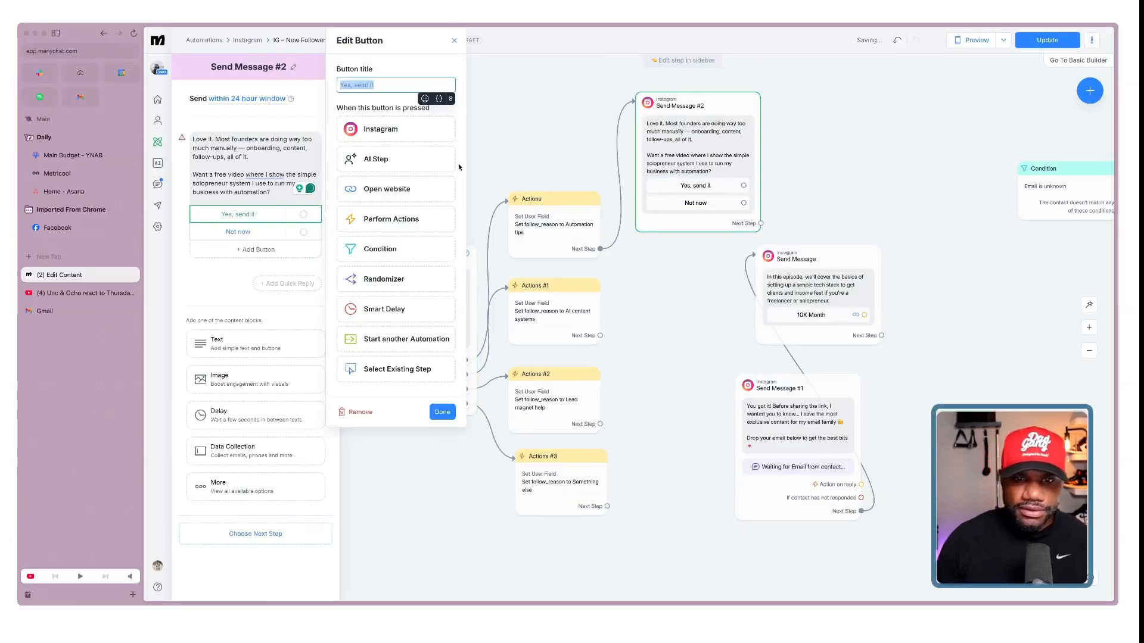
{"action": "left_click", "coordinate": [400, 130]}
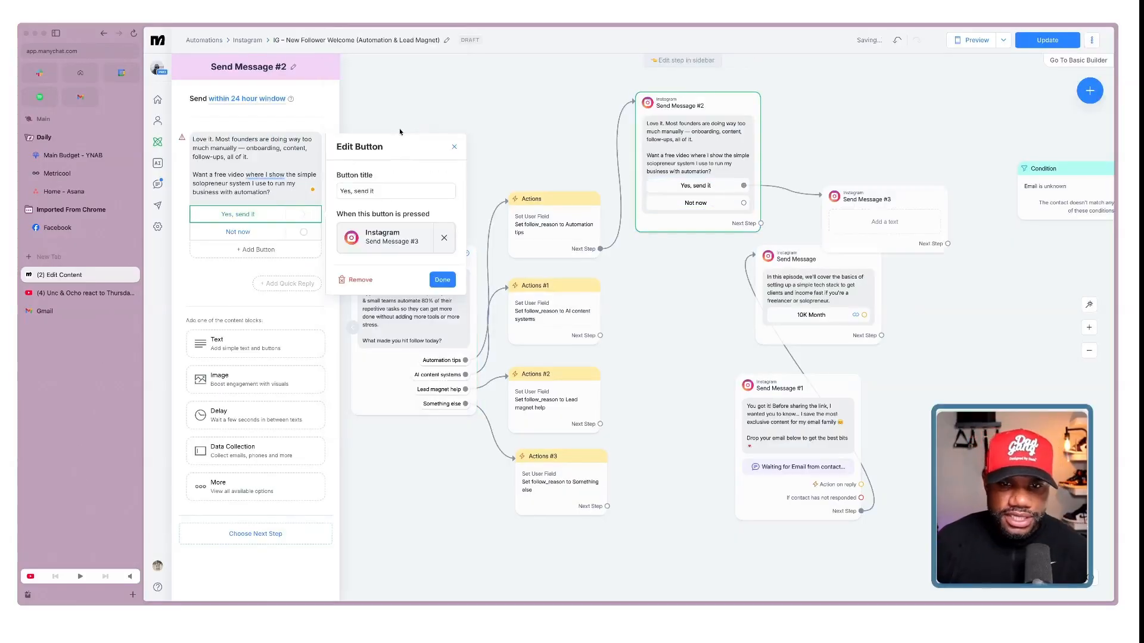
{"action": "left_click", "coordinate": [916, 220]}
{"action": "left_click_drag", "start_coordinate": [917, 221], "coordinate": [921, 154]}
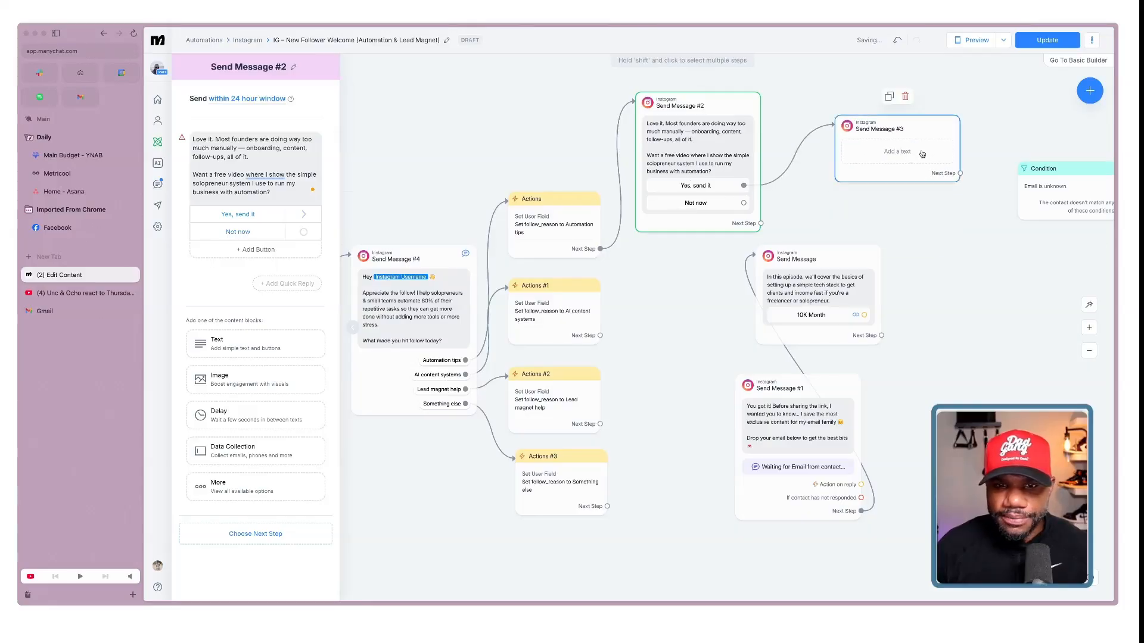
Replace the empty text block in Send Message #3 with a data collection block offering the full breakdown + notes and asking "Where should I send it?"
{"action": "left_click", "coordinate": [922, 154]}
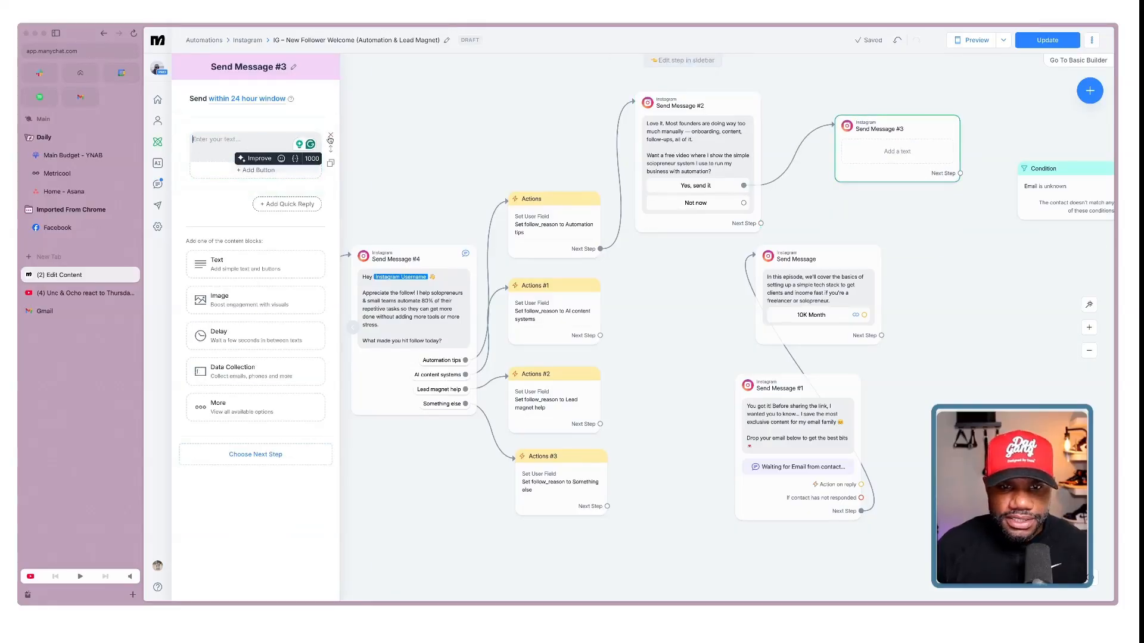
{"action": "left_click", "coordinate": [330, 137]}
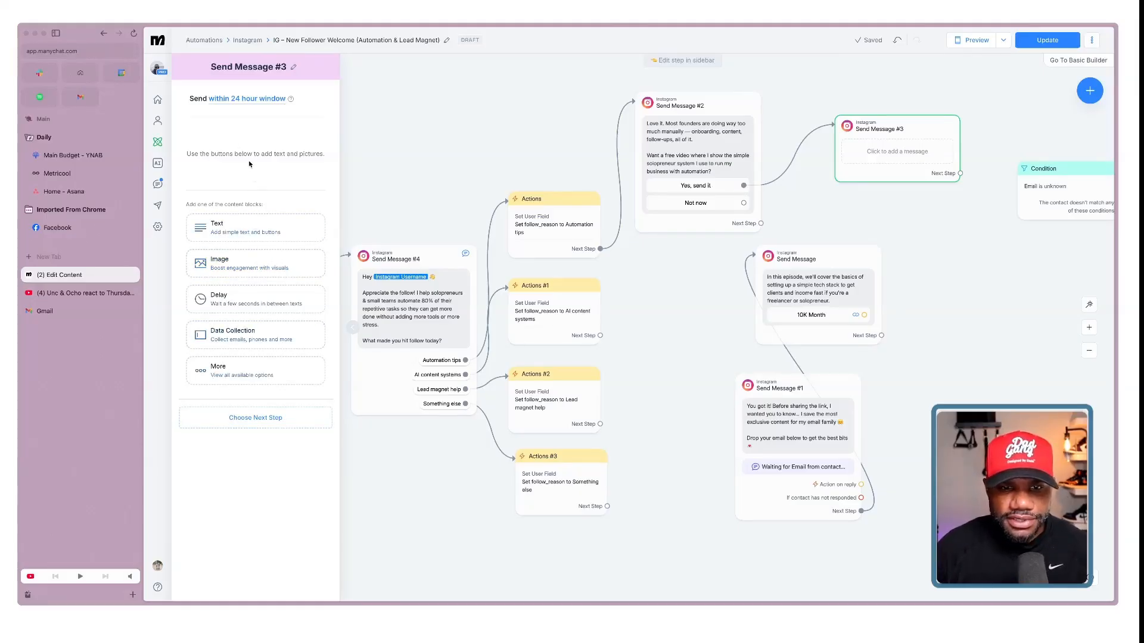
{"action": "left_click", "coordinate": [222, 333]}
{"action": "left_click", "coordinate": [247, 142]}
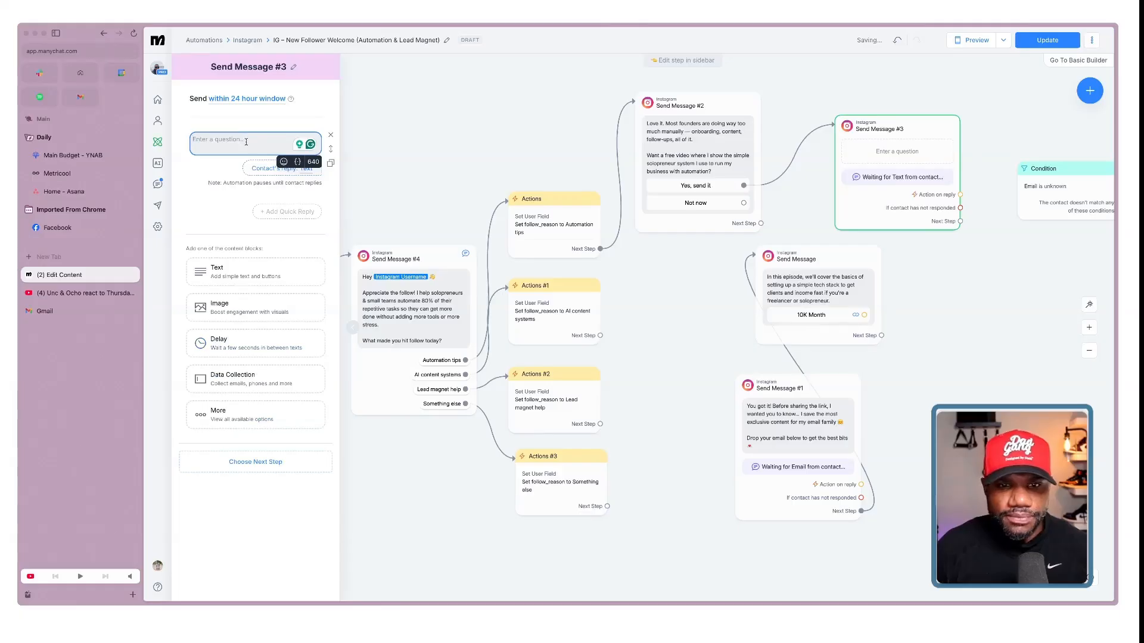
{"action": "type", "text": "Nice. I can send it to you here, but I can also email you the full breakdown + notes.  Where should I send it?"}
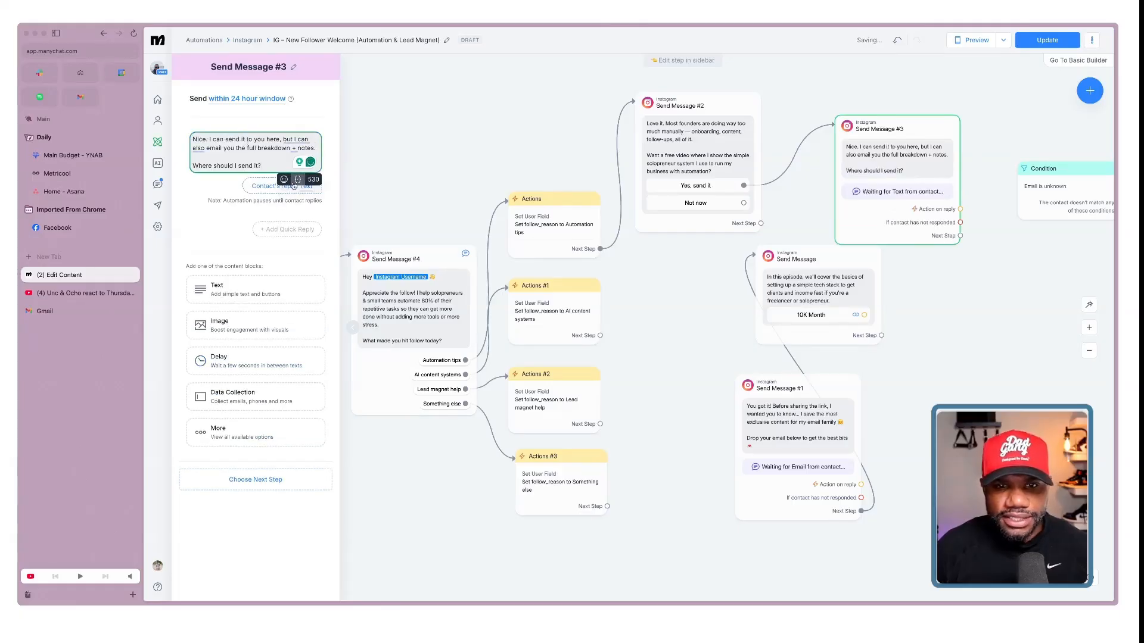
Set the reply type of Send Message #3's data collection block to Email
{"action": "left_click", "coordinate": [292, 186]}
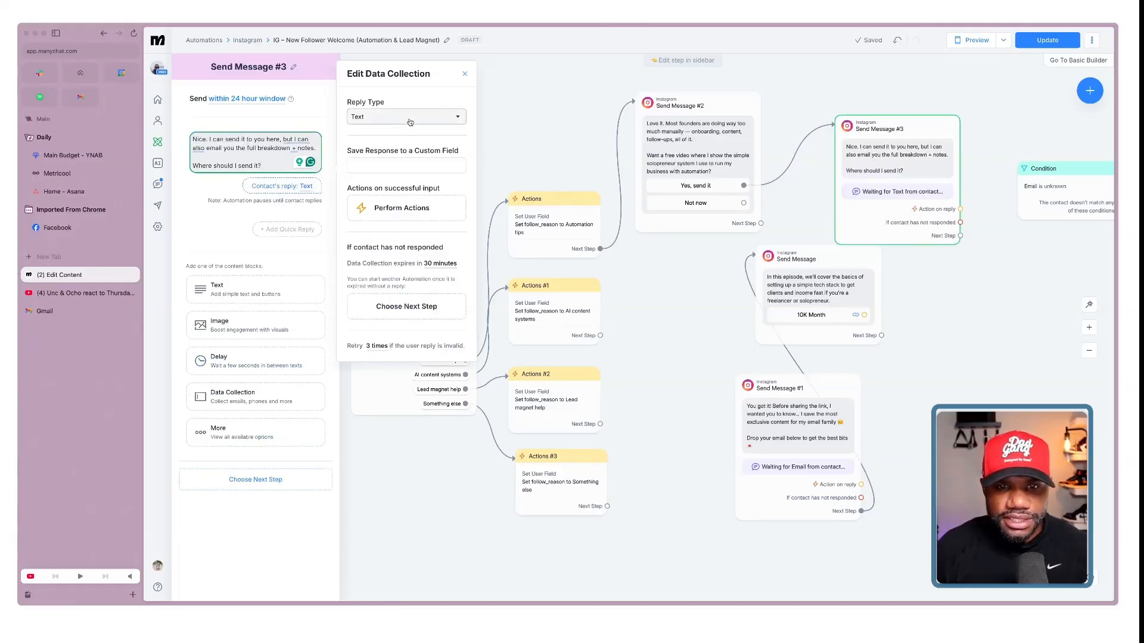
{"action": "left_click", "coordinate": [410, 117]}
{"action": "left_click", "coordinate": [396, 152]}
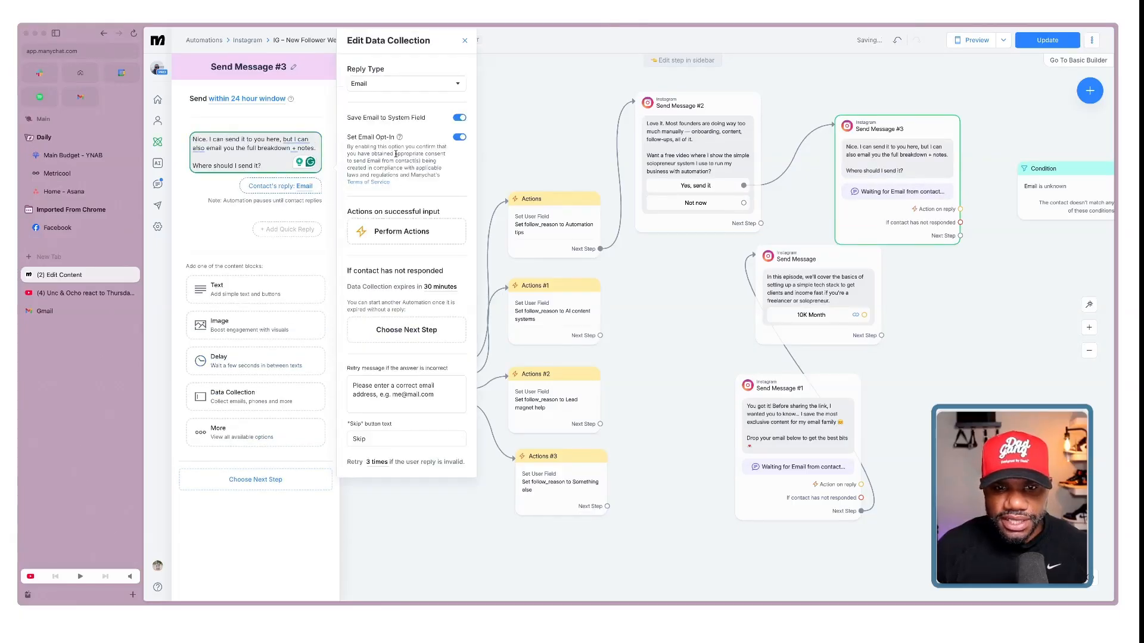
{"action": "left_click", "coordinate": [206, 226]}
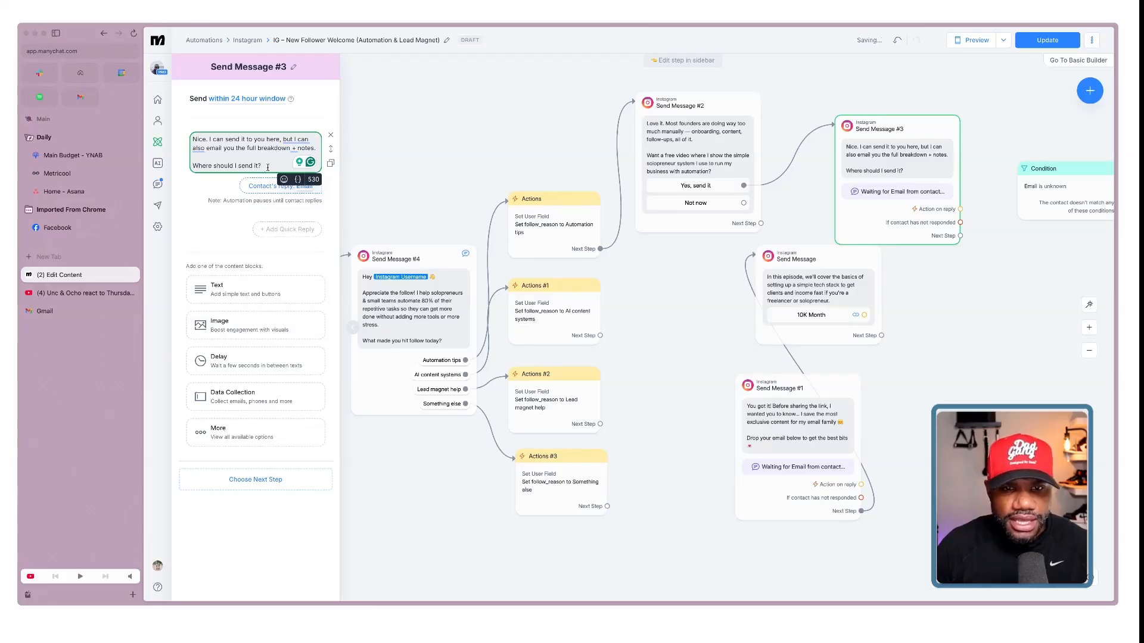
Replace the closing question in Send Message #3 with "What is the best email address to send it to?"
{"action": "key", "text": "BackSpace"}
{"action": "key", "text": "BackSpace"}
{"action": "key", "text": "BackSpace"}
{"action": "key", "text": "BackSpace"}
{"action": "key", "text": "BackSpace"}
{"action": "key", "text": "BackSpace"}
{"action": "key", "text": "BackSpace"}
{"action": "key", "text": "BackSpace"}
{"action": "key", "text": "BackSpace"}
{"action": "key", "text": "BackSpace"}
{"action": "key", "text": "BackSpace"}
{"action": "key", "text": "BackSpace"}
{"action": "key", "text": "BackSpace"}
{"action": "key", "text": "BackSpace"}
{"action": "key", "text": "BackSpace"}
{"action": "key", "text": "BackSpace"}
{"action": "key", "text": "BackSpace"}
{"action": "key", "text": "BackSpace"}
{"action": "key", "text": "BackSpace"}
{"action": "key", "text": "BackSpace"}
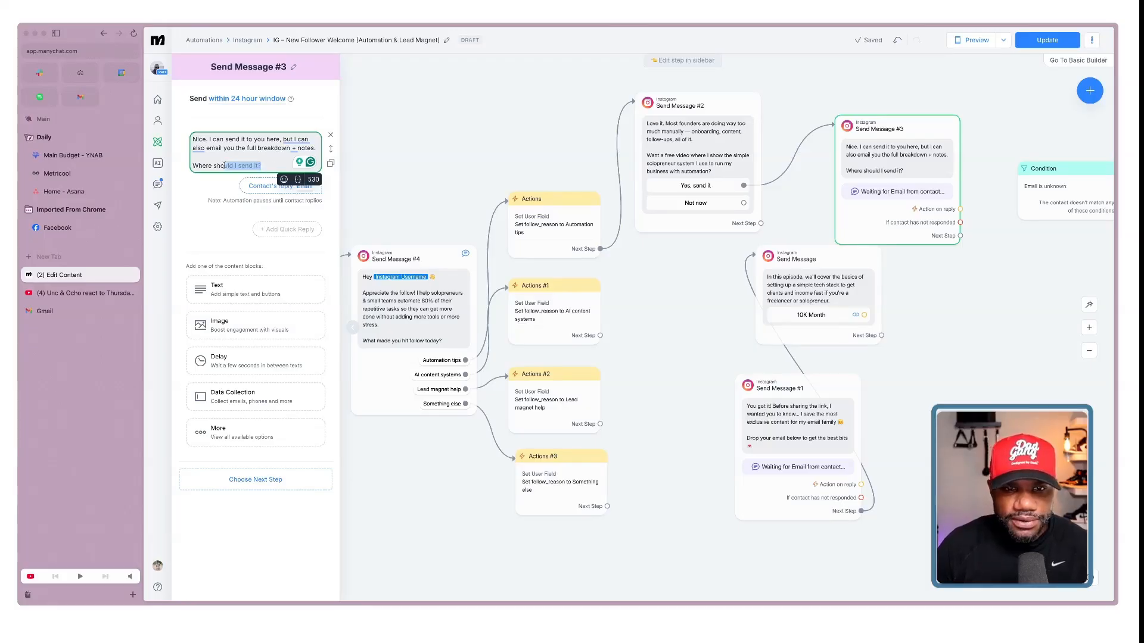
{"action": "type", "text": "at is ht"}
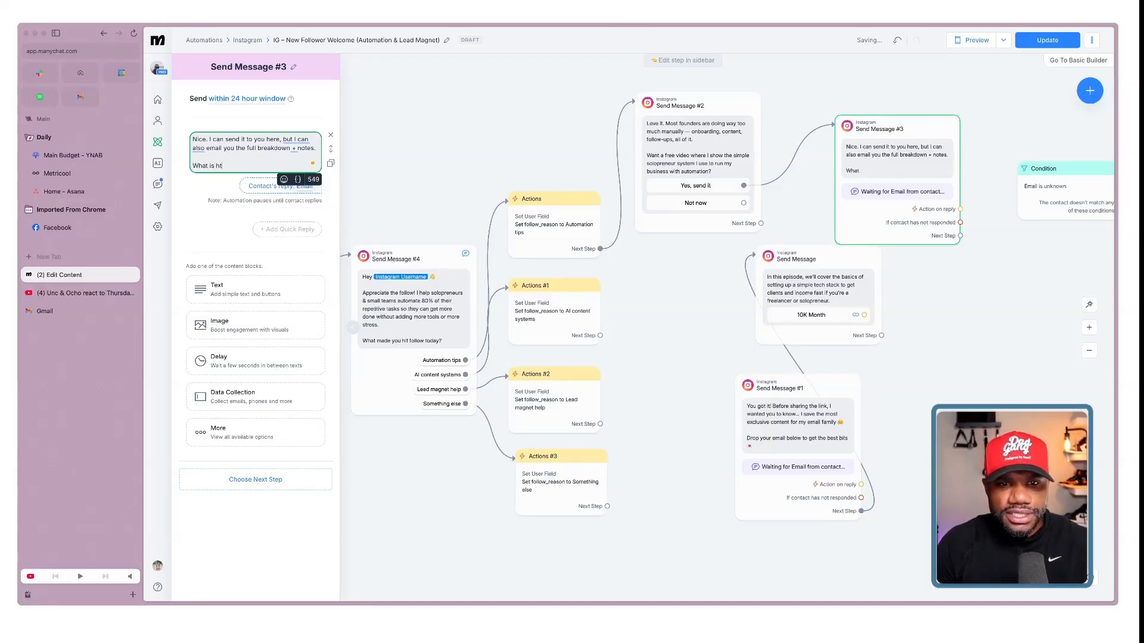
{"action": "key", "text": "BackSpace"}
{"action": "key", "text": "BackSpace"}
{"action": "type", "text": "the best em"}
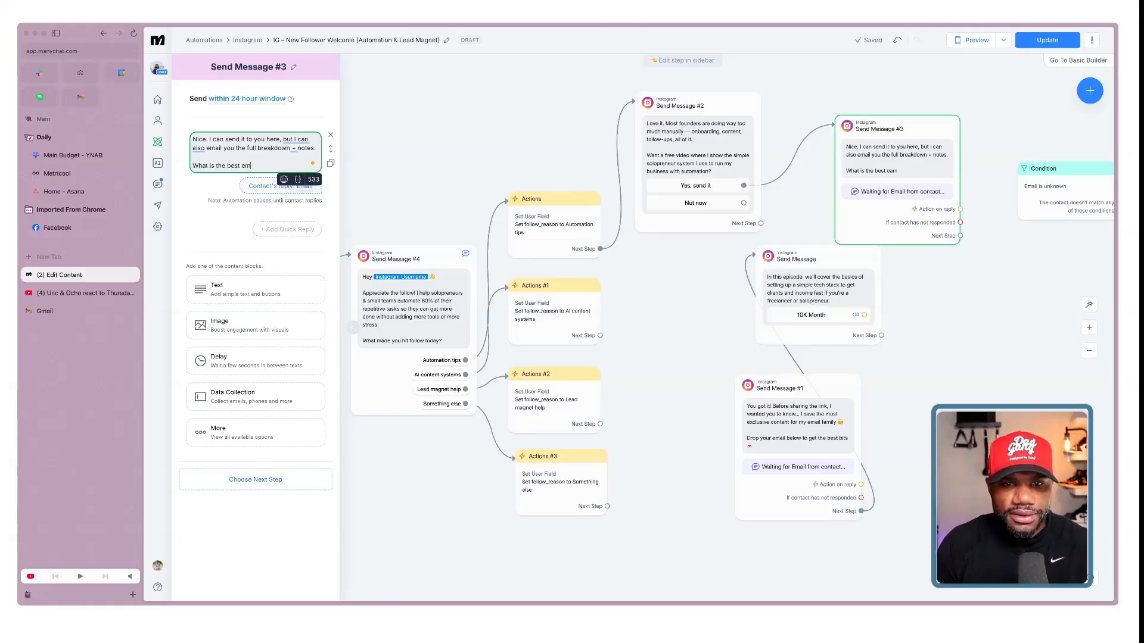
{"action": "type", "text": "ail address to send"}
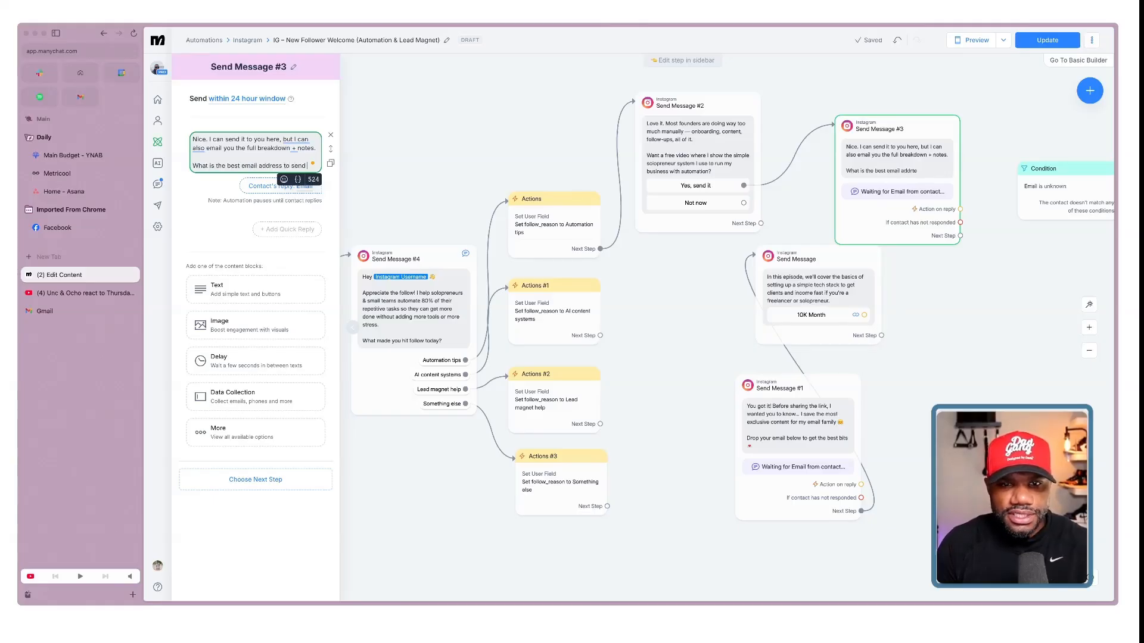
{"action": "type", "text": " it to?"}
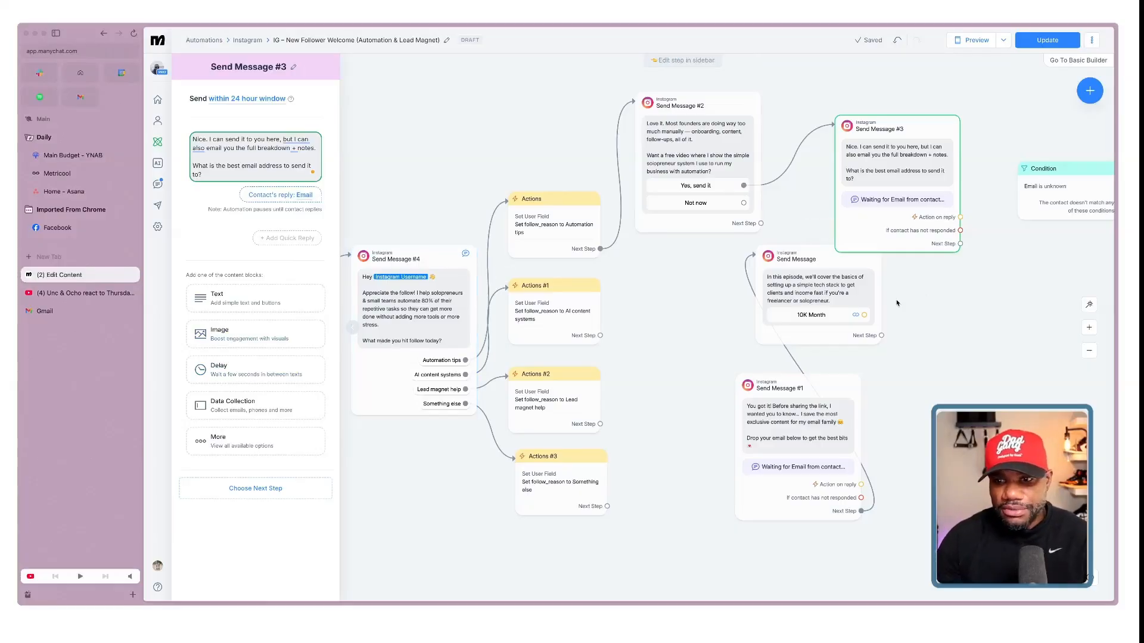
Link Send Message #3's action on reply to a new Trigger Make action using the Simple Solopreneur System webhook
{"action": "left_click", "coordinate": [961, 216]}
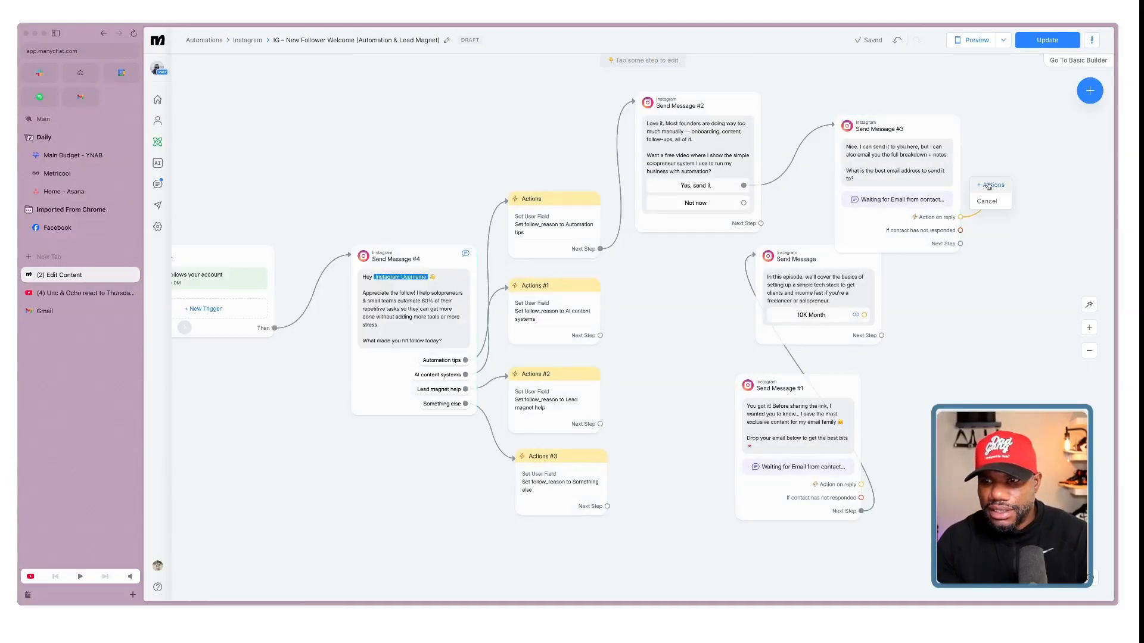
{"action": "left_click", "coordinate": [989, 185]}
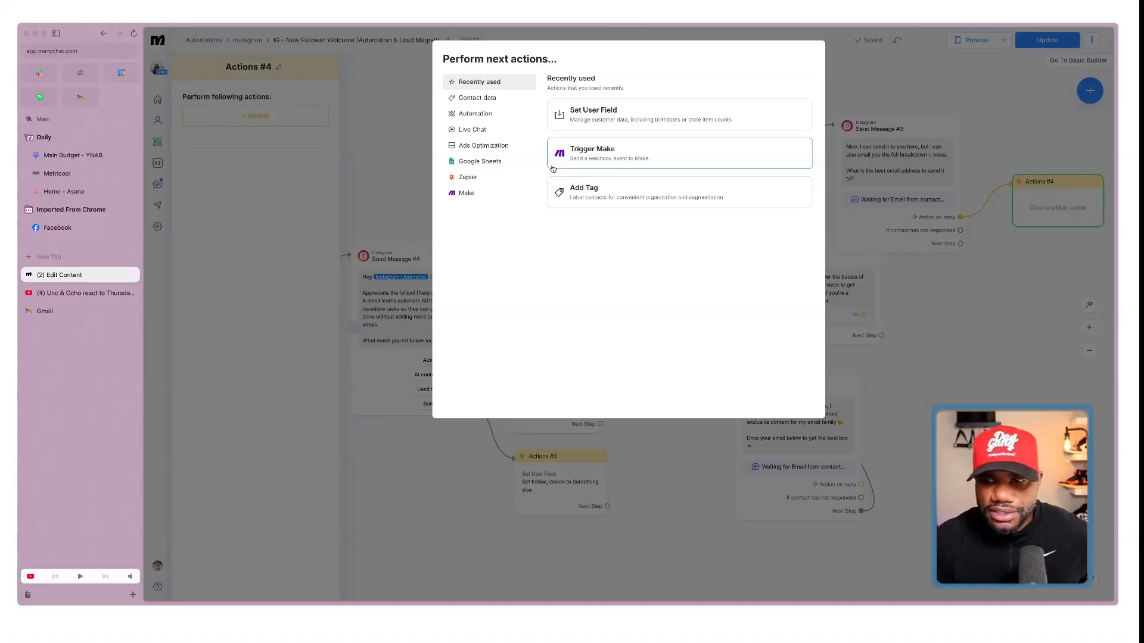
{"action": "left_click", "coordinate": [614, 158]}
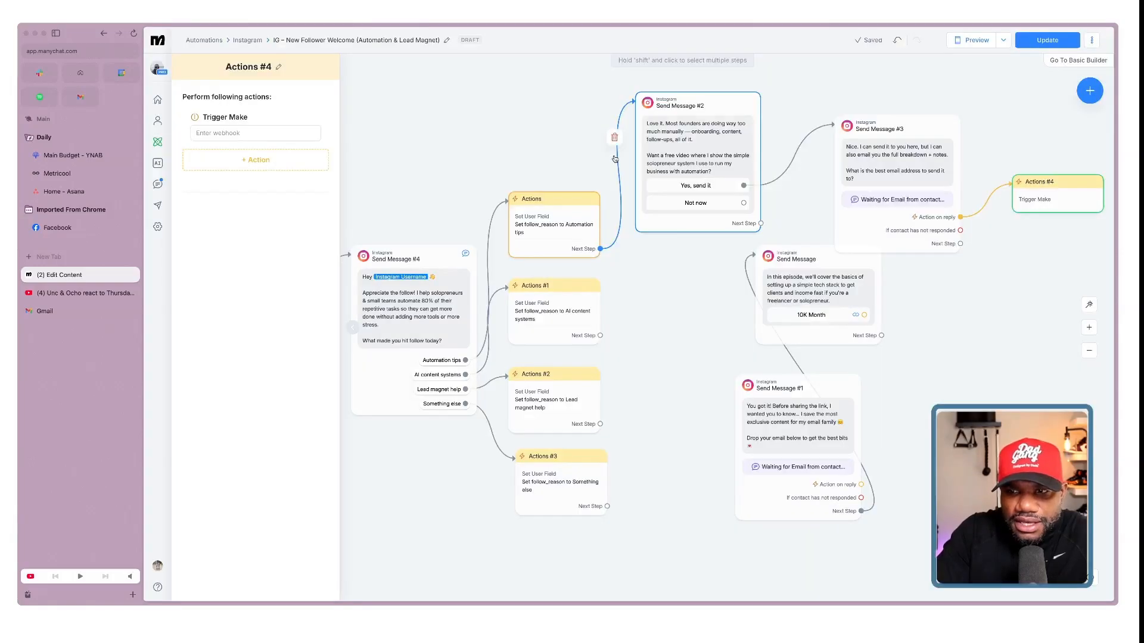
{"action": "left_click", "coordinate": [257, 130]}
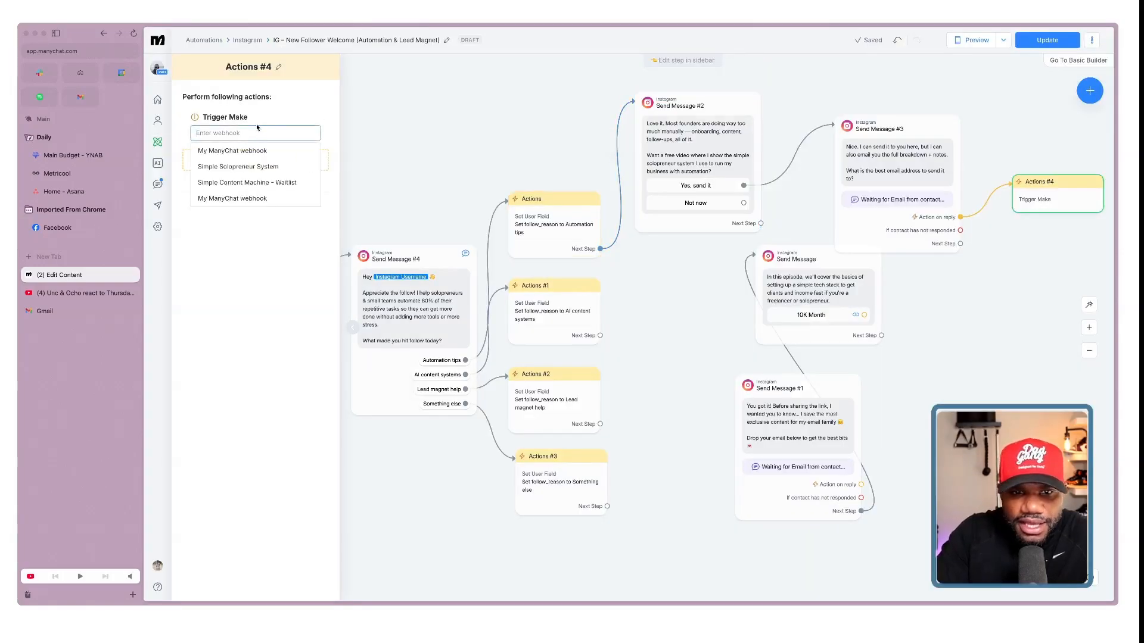
{"action": "left_click", "coordinate": [276, 169]}
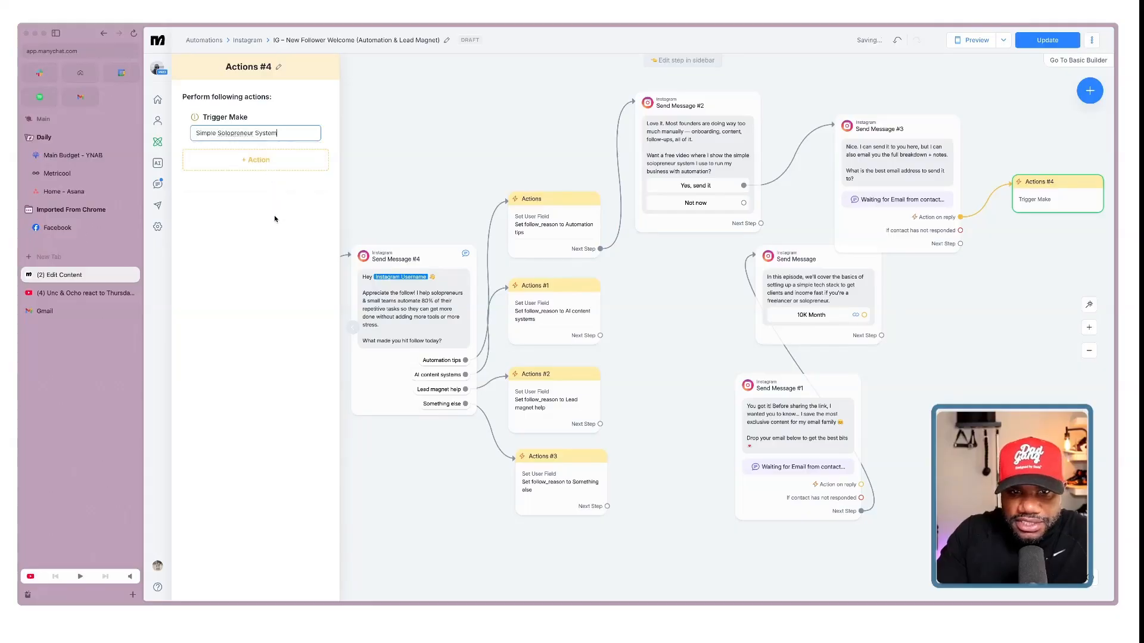
{"action": "left_click", "coordinate": [1038, 245]}
{"action": "left_click", "coordinate": [1039, 195]}
{"action": "left_click", "coordinate": [1007, 292]}
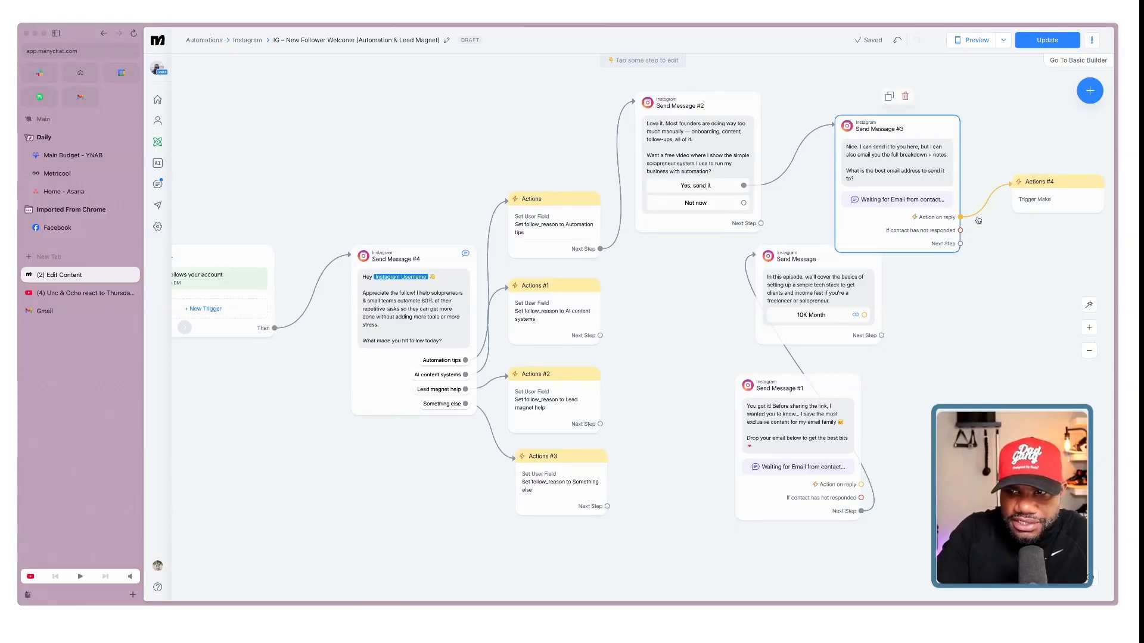
{"action": "left_click", "coordinate": [1064, 195]}
{"action": "left_click", "coordinate": [1010, 293]}
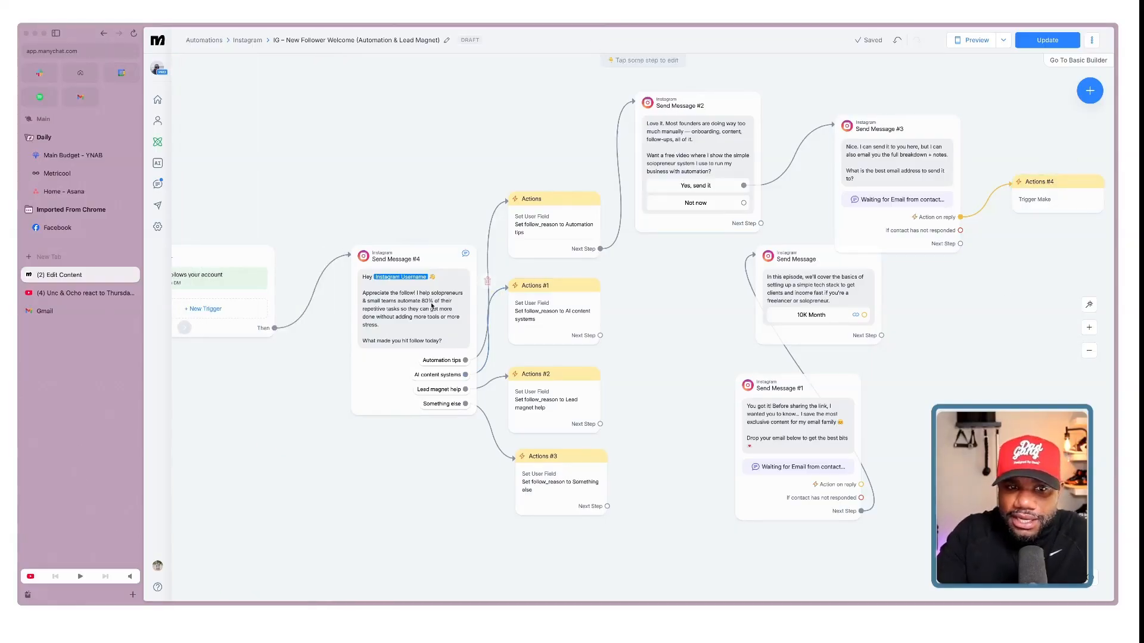
Switch to make.com in a new browser tab and sign in to the Make account
{"action": "left_click", "coordinate": [62, 259]}
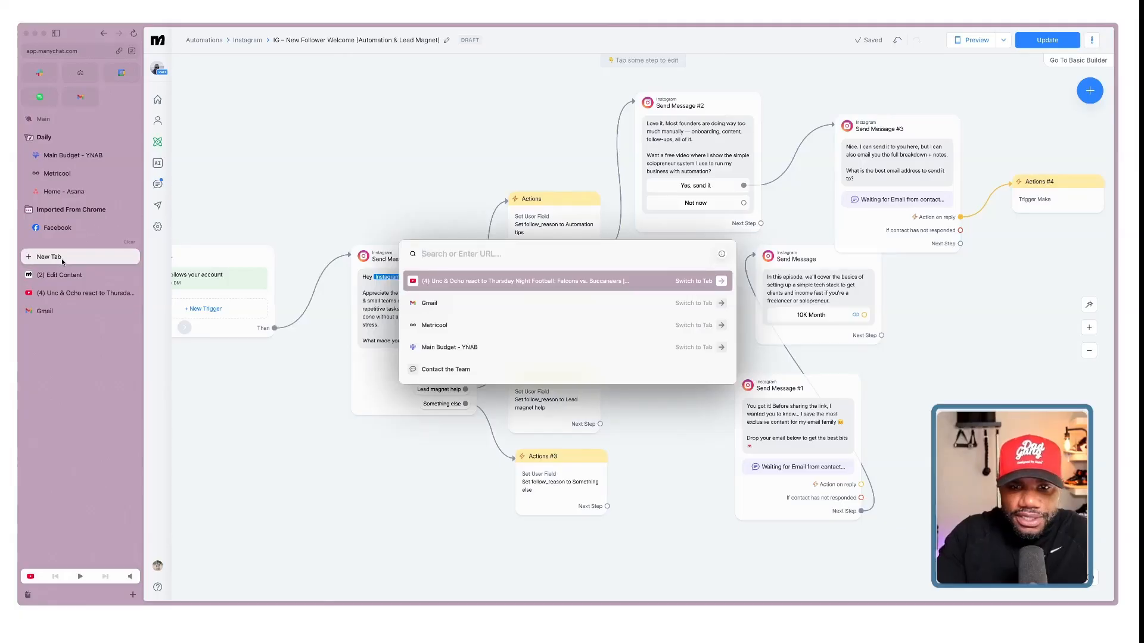
{"action": "type", "text": "make.com"}
{"action": "key", "text": "Return"}
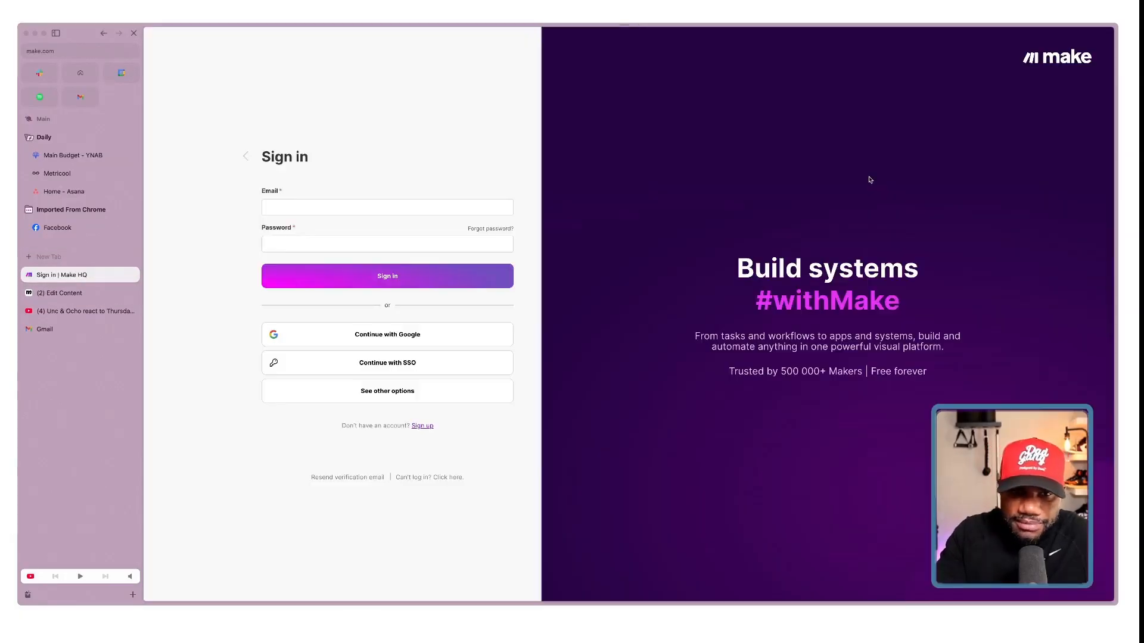
{"action": "triple_click", "coordinate": [455, 209]}
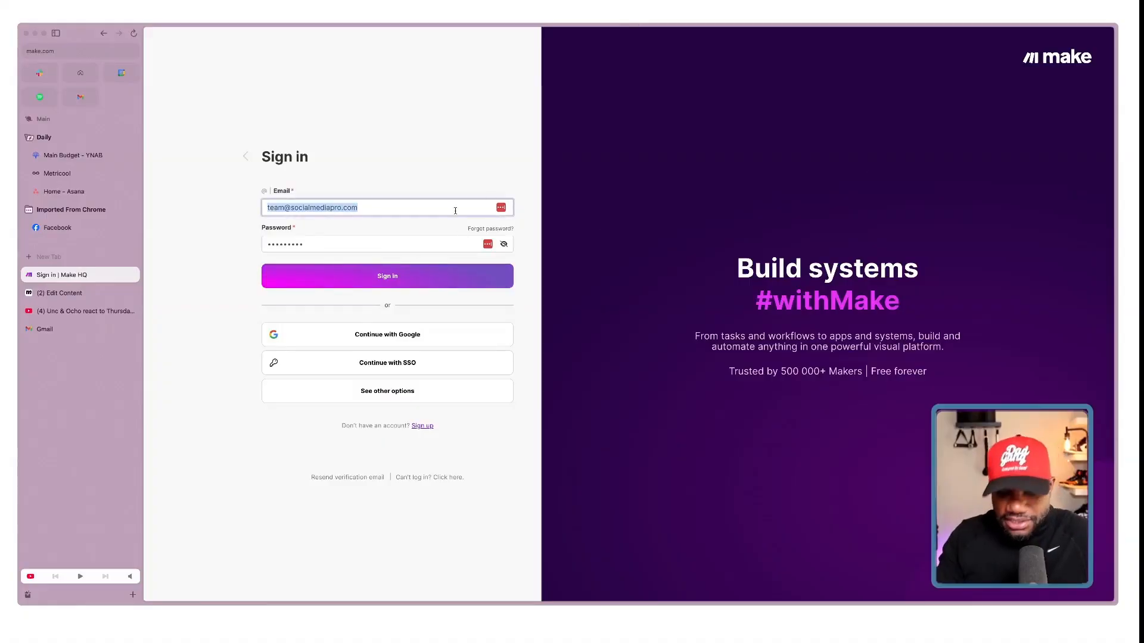
{"action": "key", "text": "BackSpace"}
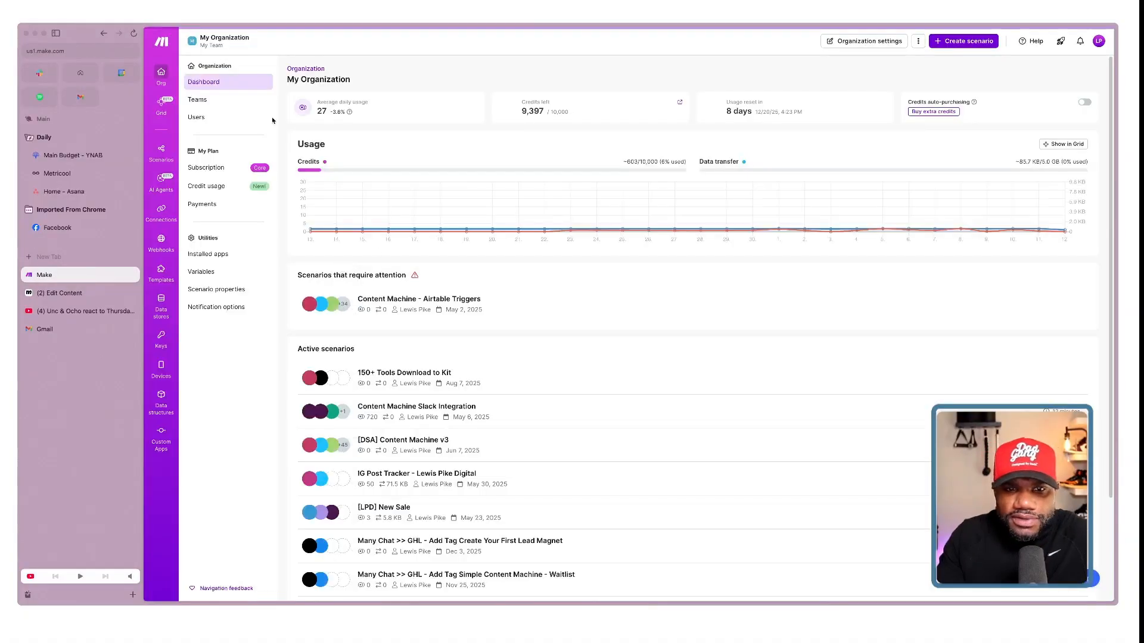
Open the scenario "Many Chat >> GHL - Add Tag Simple Solopreneur System" and inspect the webhook of its Manychat module
{"action": "left_click", "coordinate": [160, 152]}
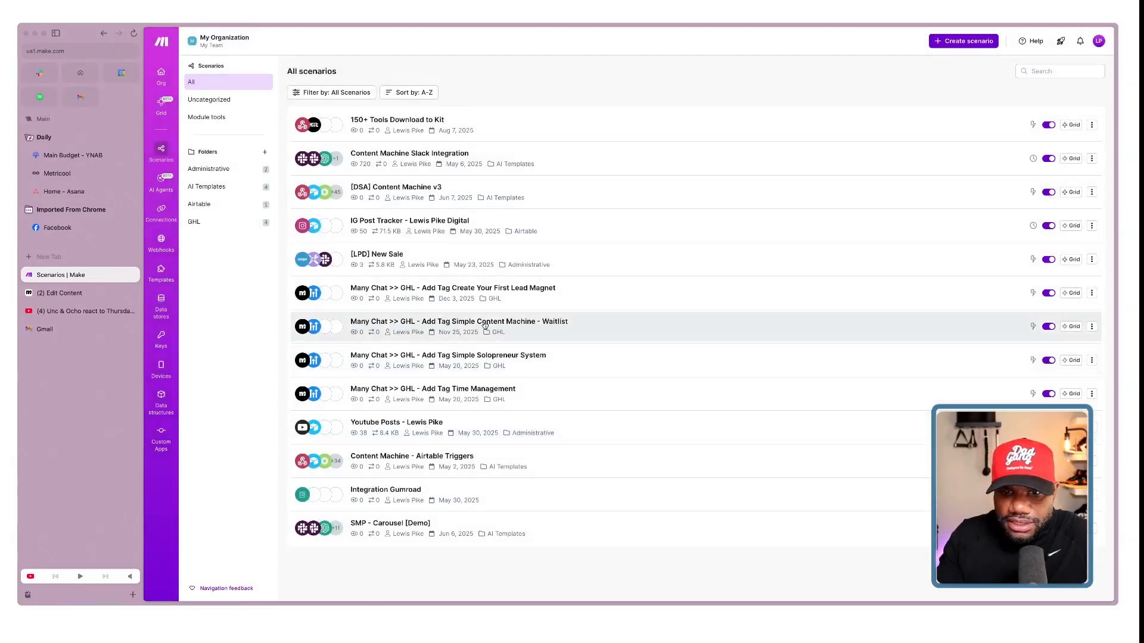
{"action": "left_click", "coordinate": [487, 356]}
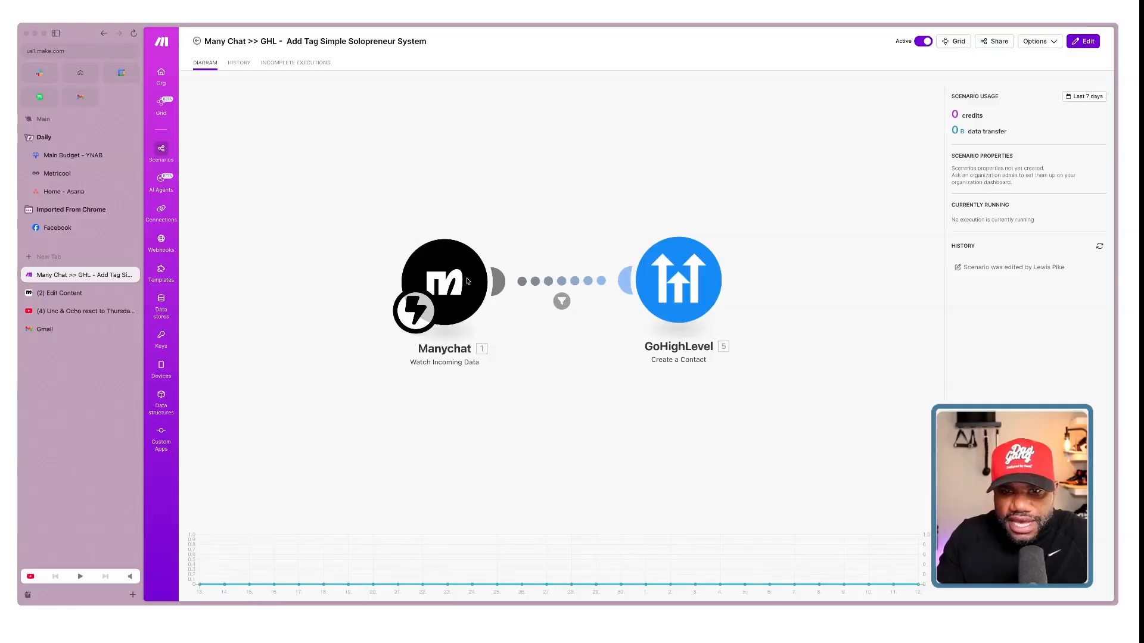
{"action": "left_click", "coordinate": [468, 281]}
{"action": "left_click", "coordinate": [526, 292]}
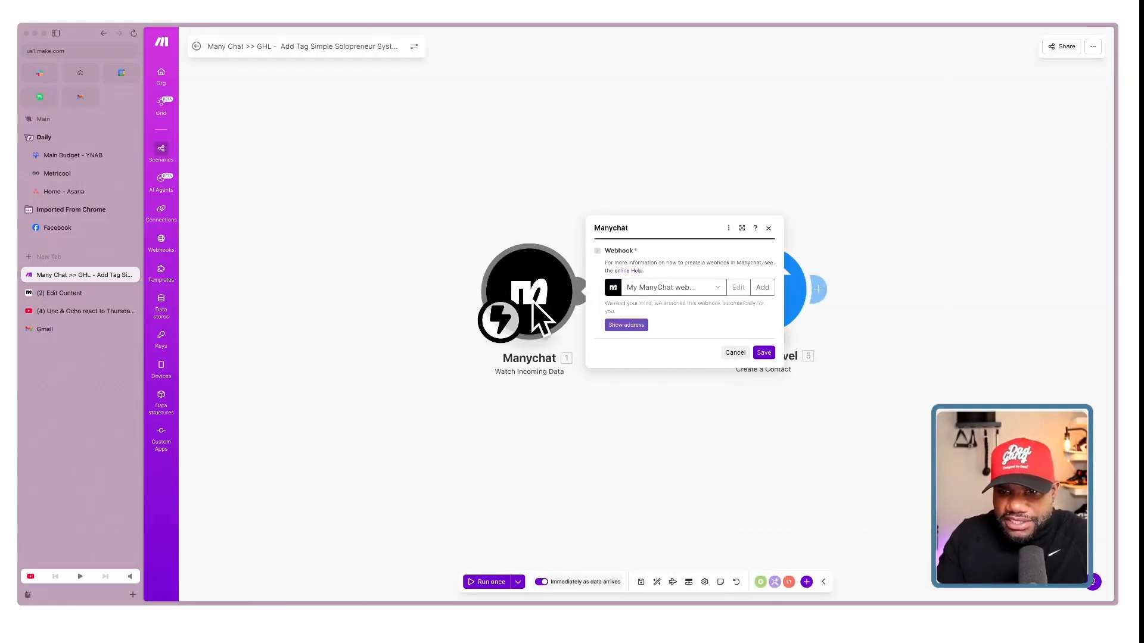
{"action": "left_click", "coordinate": [736, 355]}
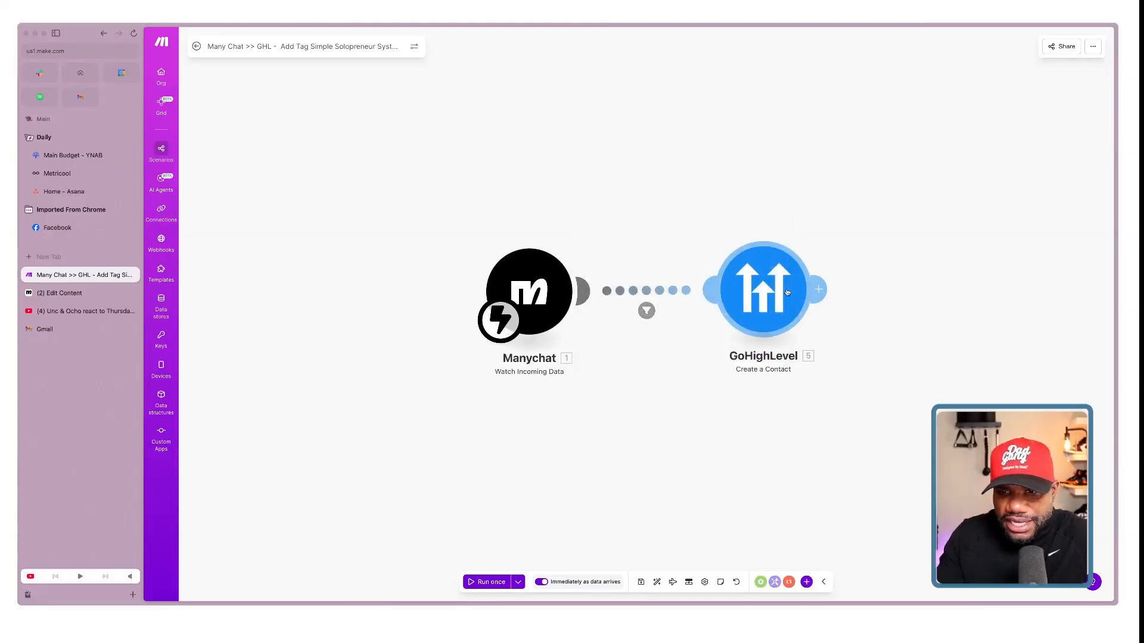
Examine the GoHighLevel Create a Contact module's mapped fields, tags and source, and return to the Manychat flow
{"action": "left_click", "coordinate": [761, 290]}
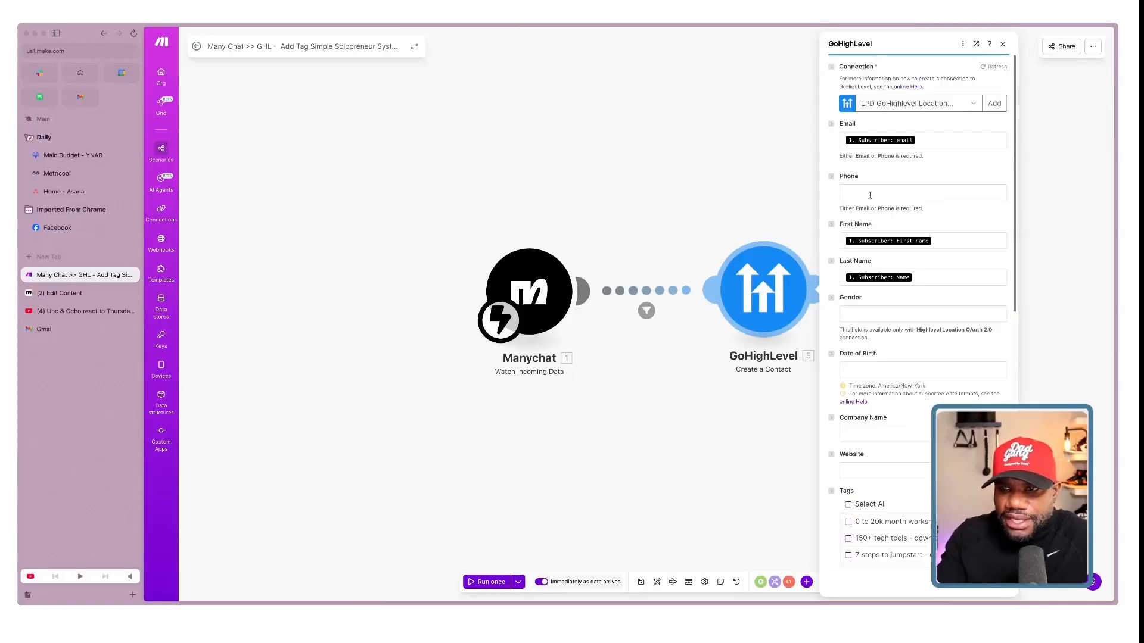
{"action": "scroll", "coordinate": [886, 168], "scroll_direction": "down", "scroll_amount": 1}
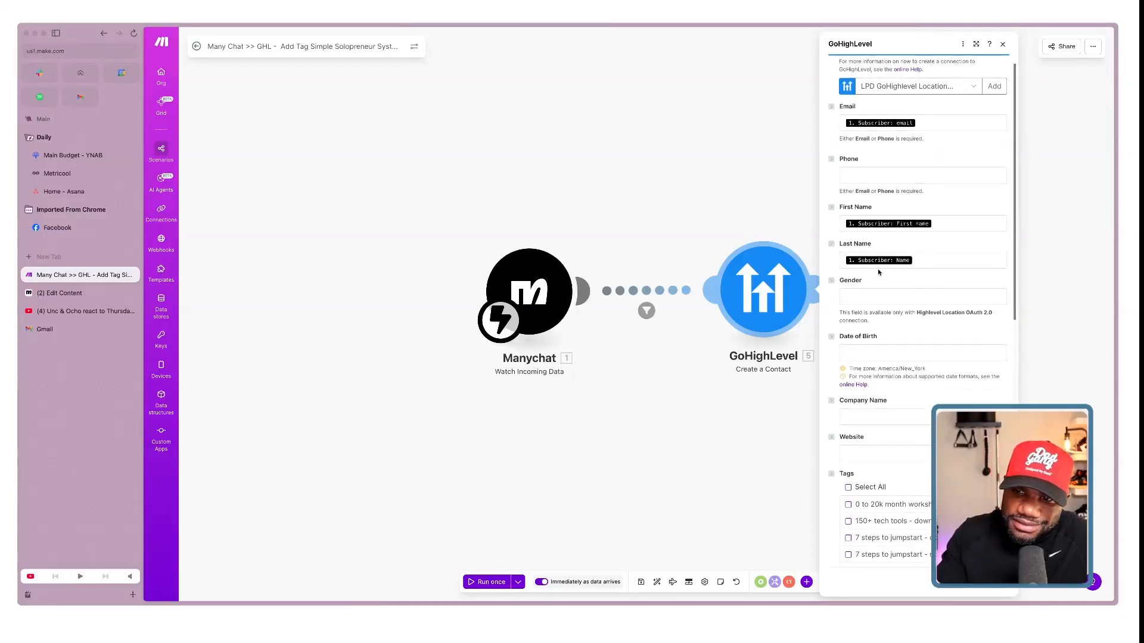
{"action": "scroll", "coordinate": [923, 262], "scroll_direction": "down", "scroll_amount": 5}
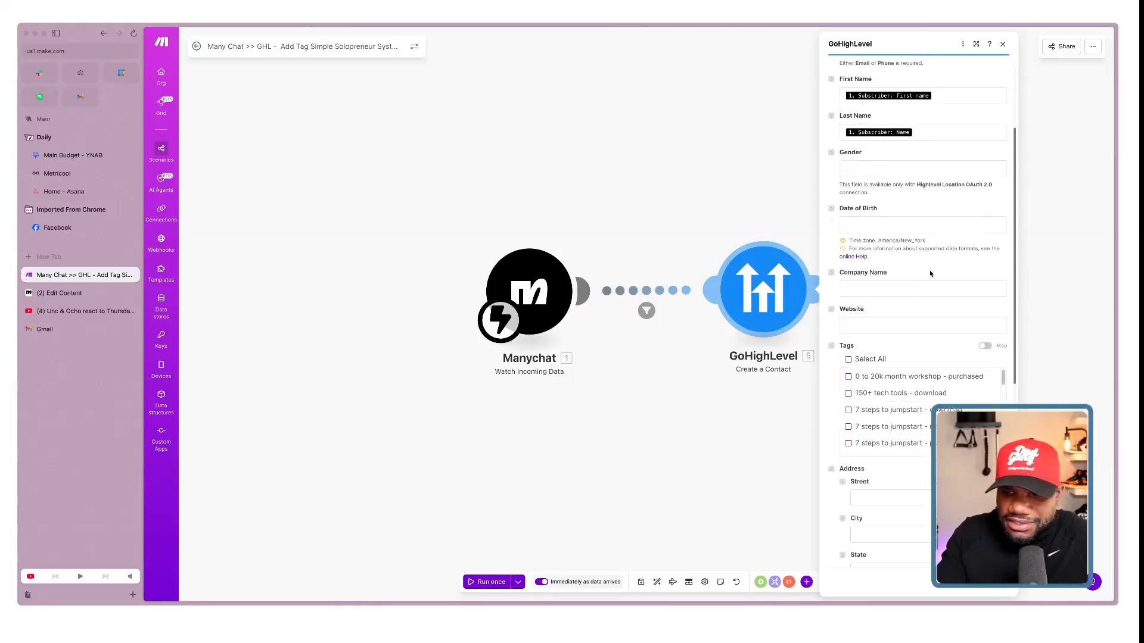
{"action": "scroll", "coordinate": [953, 394], "scroll_direction": "down", "scroll_amount": 5}
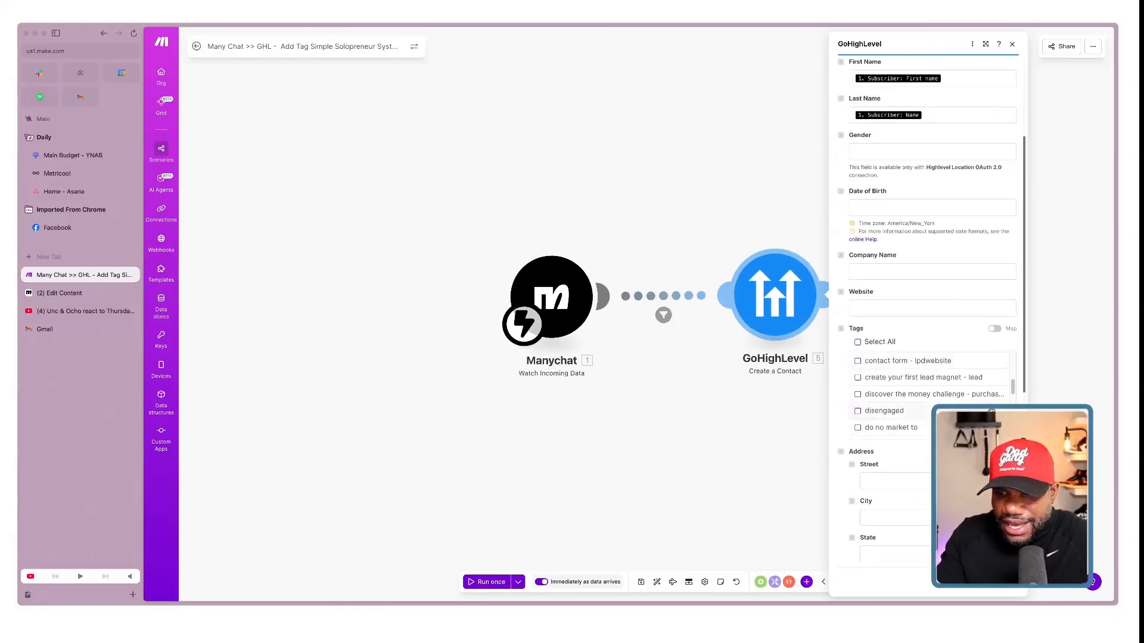
{"action": "scroll", "coordinate": [992, 411], "scroll_direction": "down", "scroll_amount": 1}
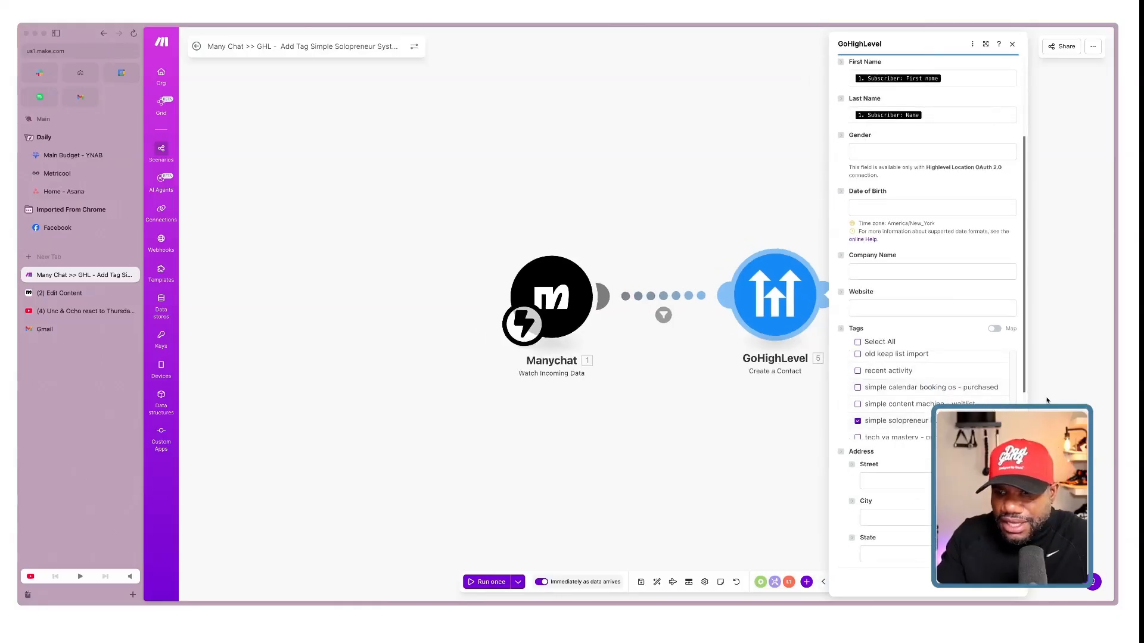
{"action": "scroll", "coordinate": [1047, 401], "scroll_direction": "down", "scroll_amount": 8}
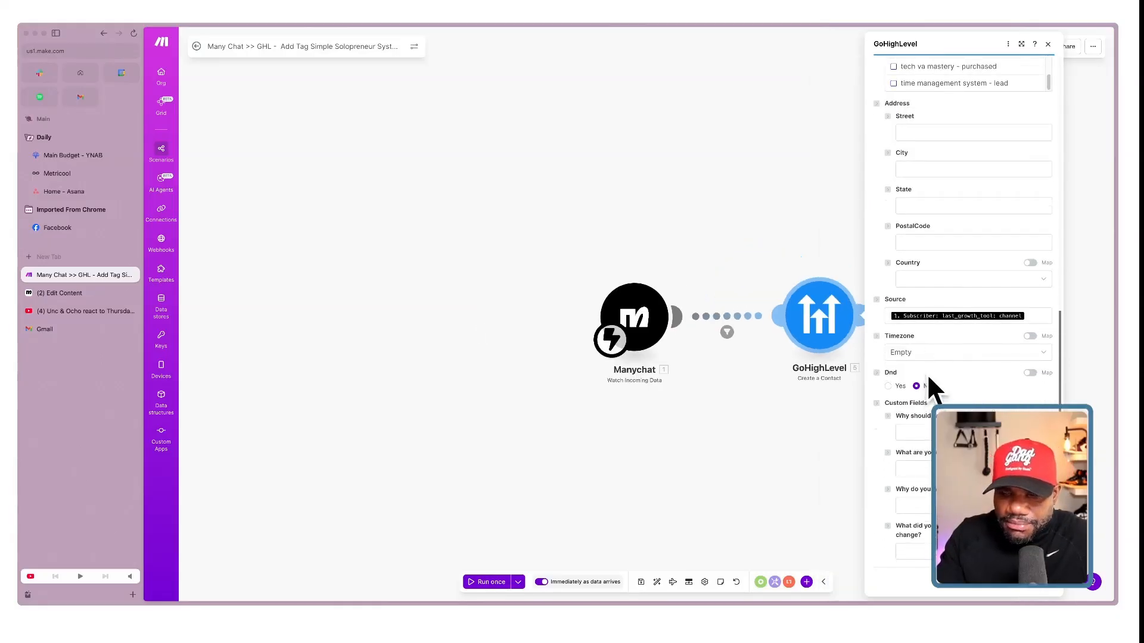
{"action": "left_click", "coordinate": [1018, 592]}
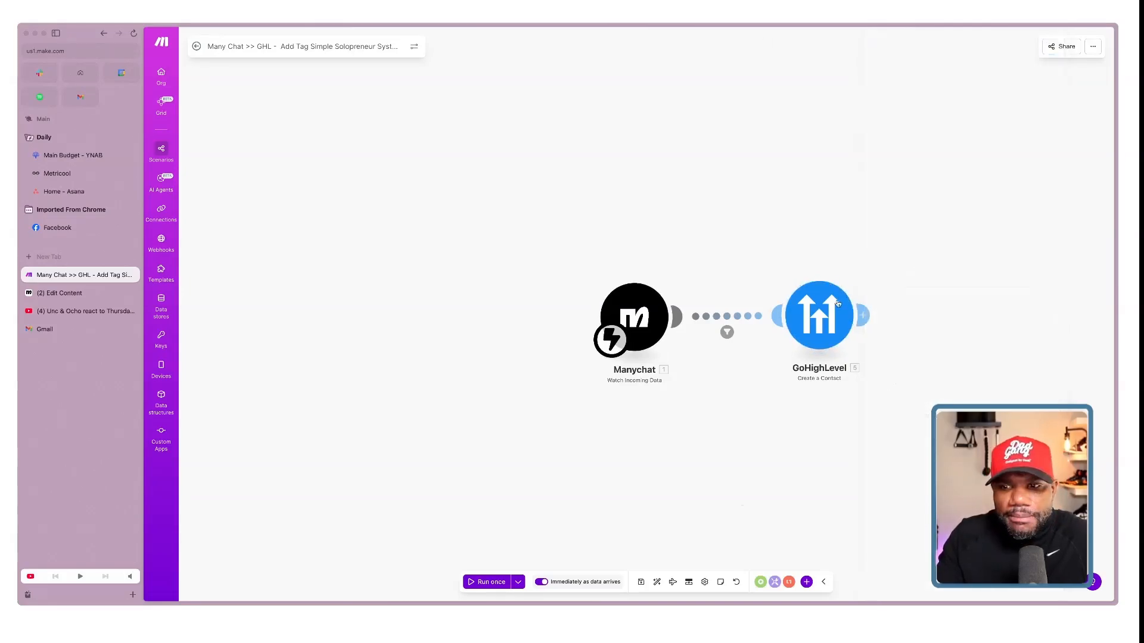
{"action": "left_click", "coordinate": [61, 293]}
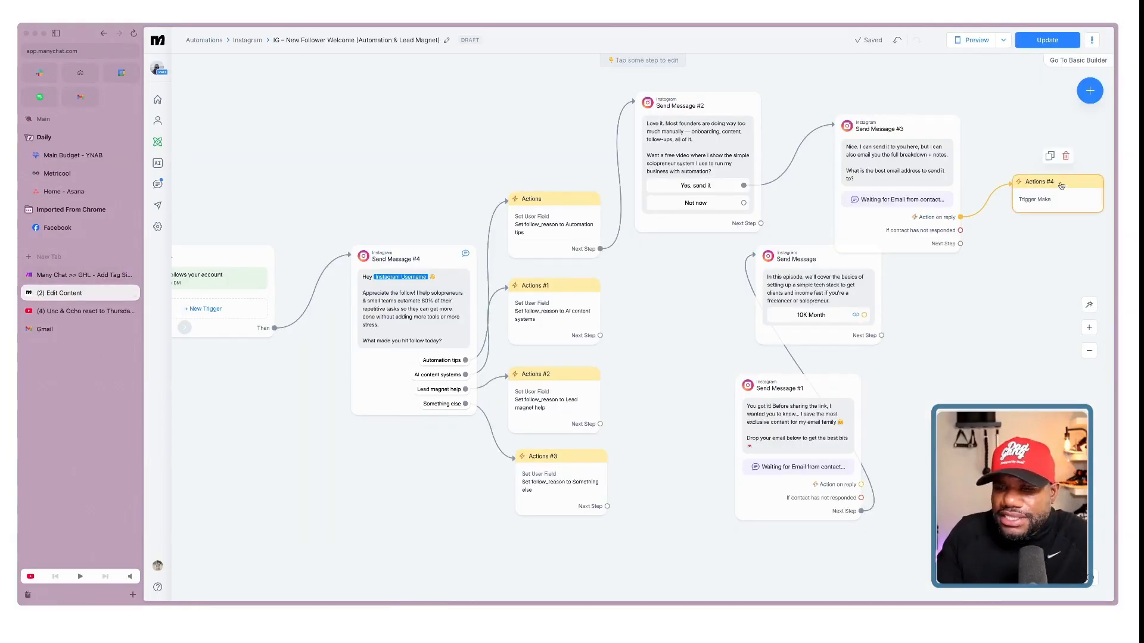
Move the Actions #4 block up beside Send Message #3 and browse the additional actions available for it
{"action": "left_click_drag", "start_coordinate": [1062, 185], "coordinate": [1043, 133]}
{"action": "left_click", "coordinate": [1077, 159]}
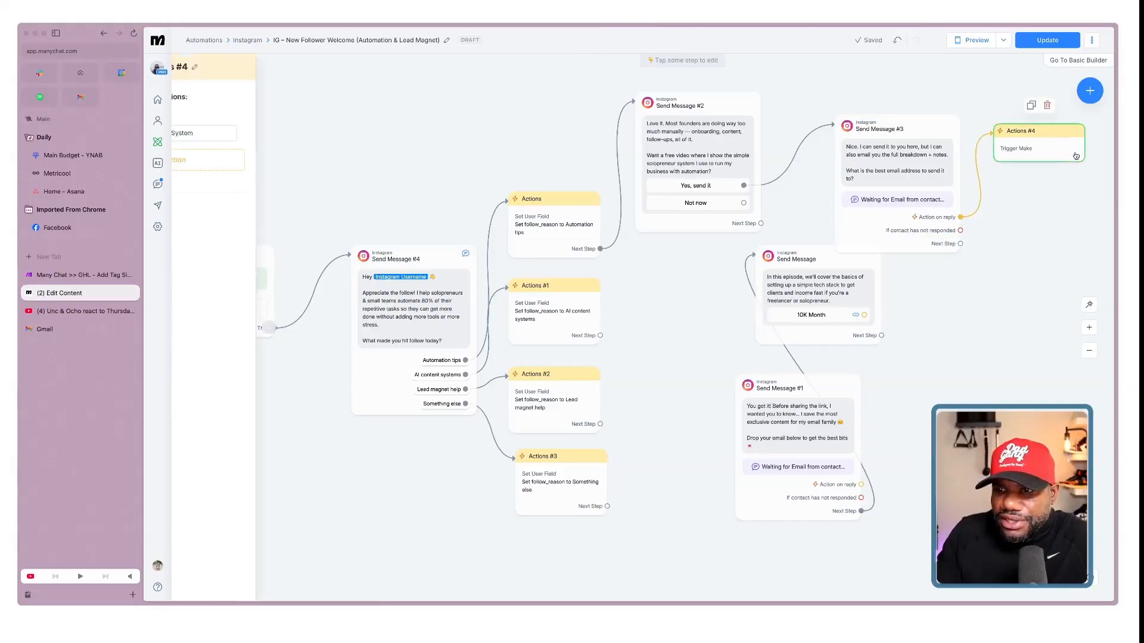
{"action": "left_click", "coordinate": [291, 157]}
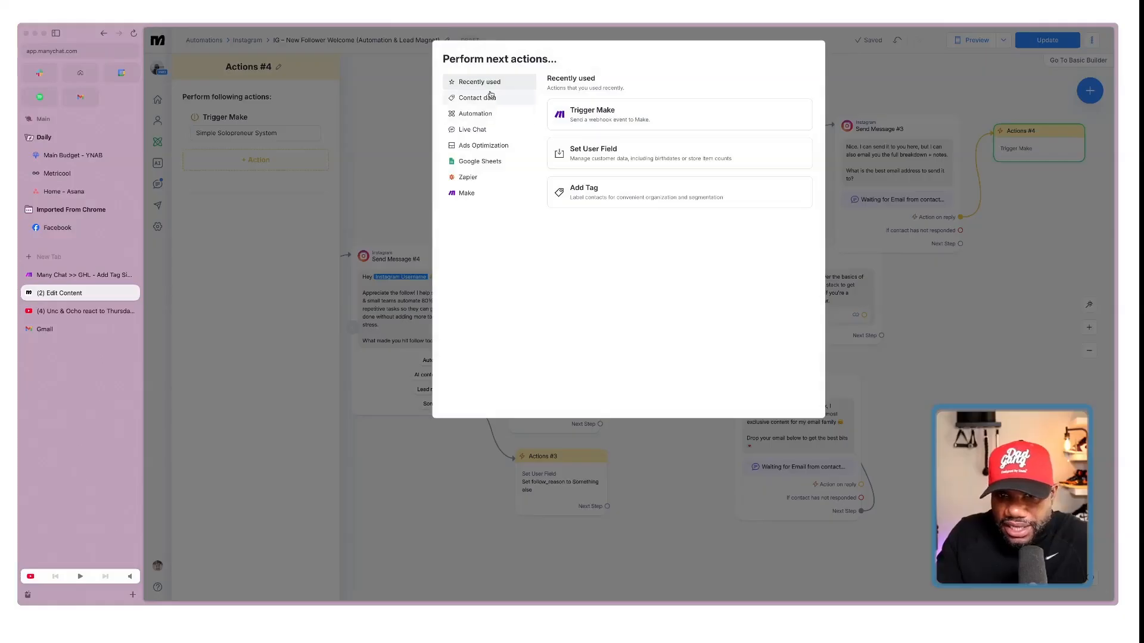
{"action": "left_click", "coordinate": [492, 114]}
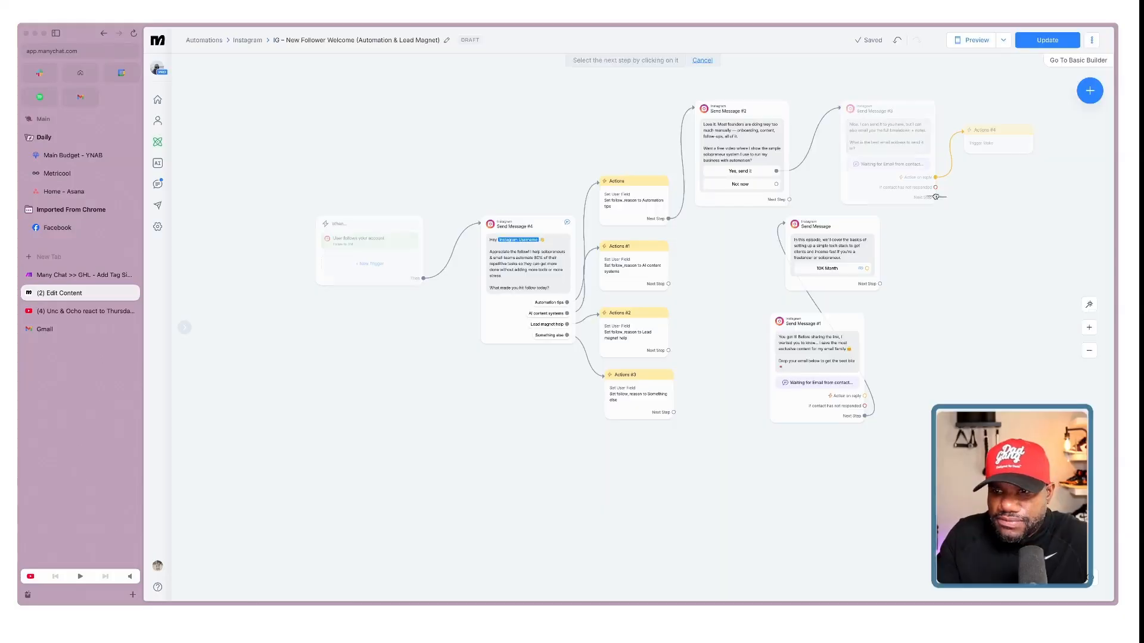
Add a new Instagram message as Send Message #3's next step with the text "Here you go 👇 🎥 Simple Solopreneur Automation System:"
{"action": "left_click_drag", "start_coordinate": [936, 197], "coordinate": [1007, 198]}
{"action": "left_click", "coordinate": [966, 201]}
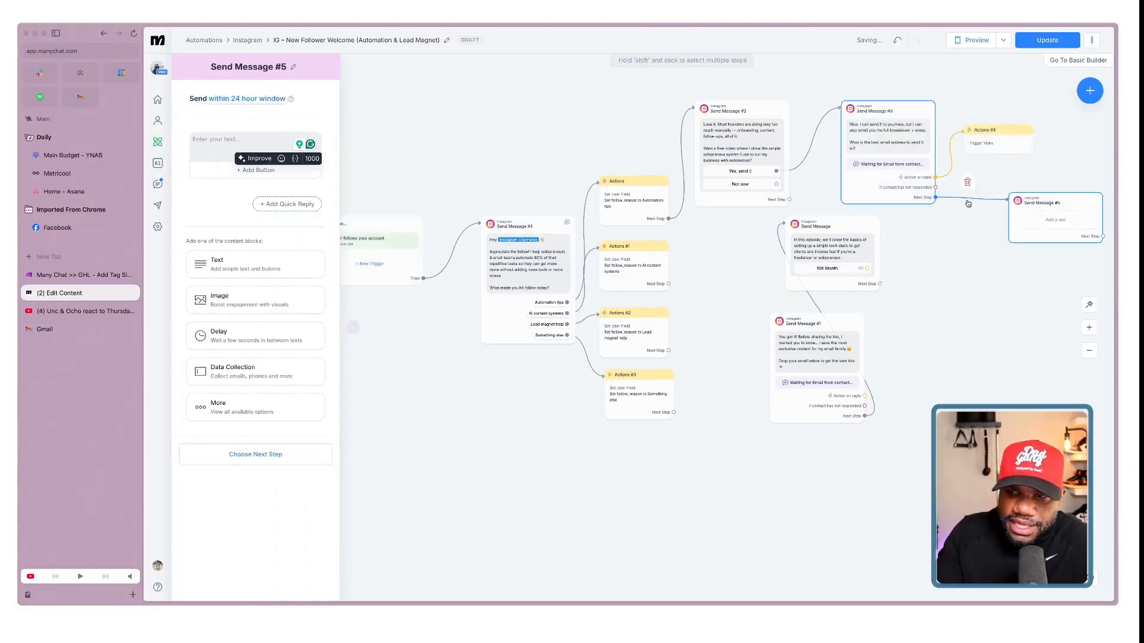
{"action": "left_click", "coordinate": [225, 143]}
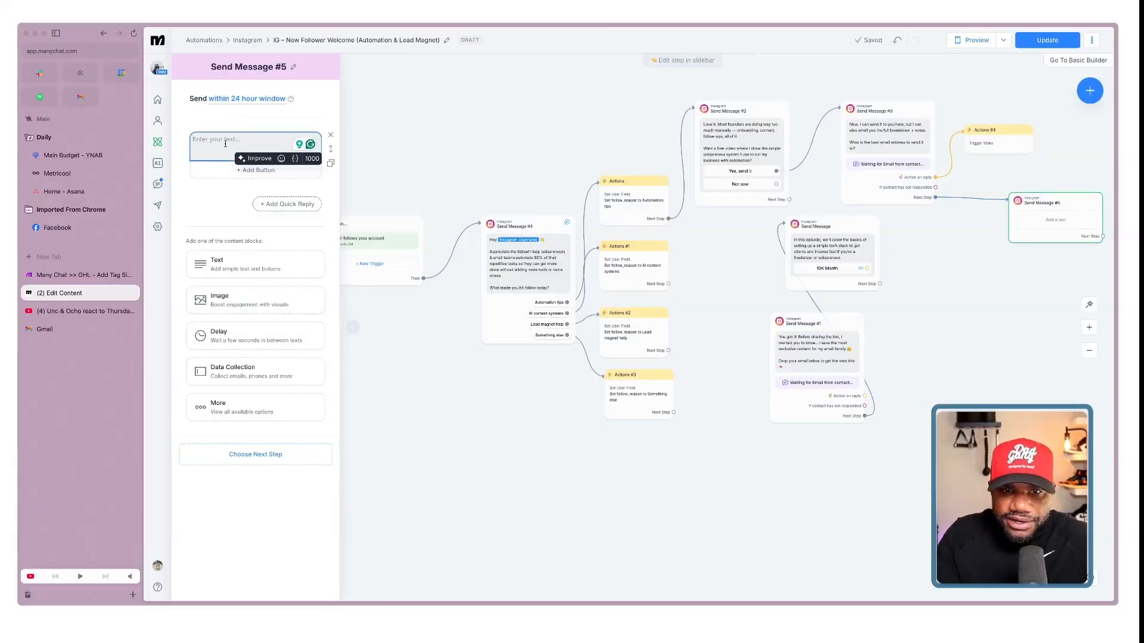
{"action": "key", "text": "super+Tab"}
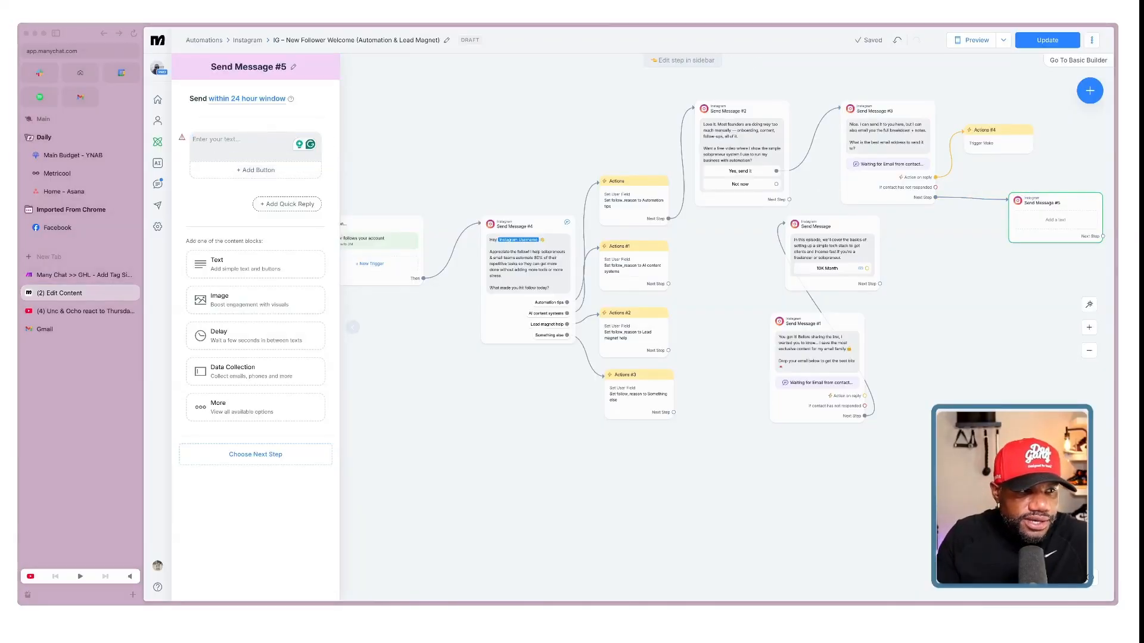
{"action": "key", "text": "super+Tab"}
{"action": "type", "text": "Here you go 👇  🎥 Simple Solopreneur Automation System:"}
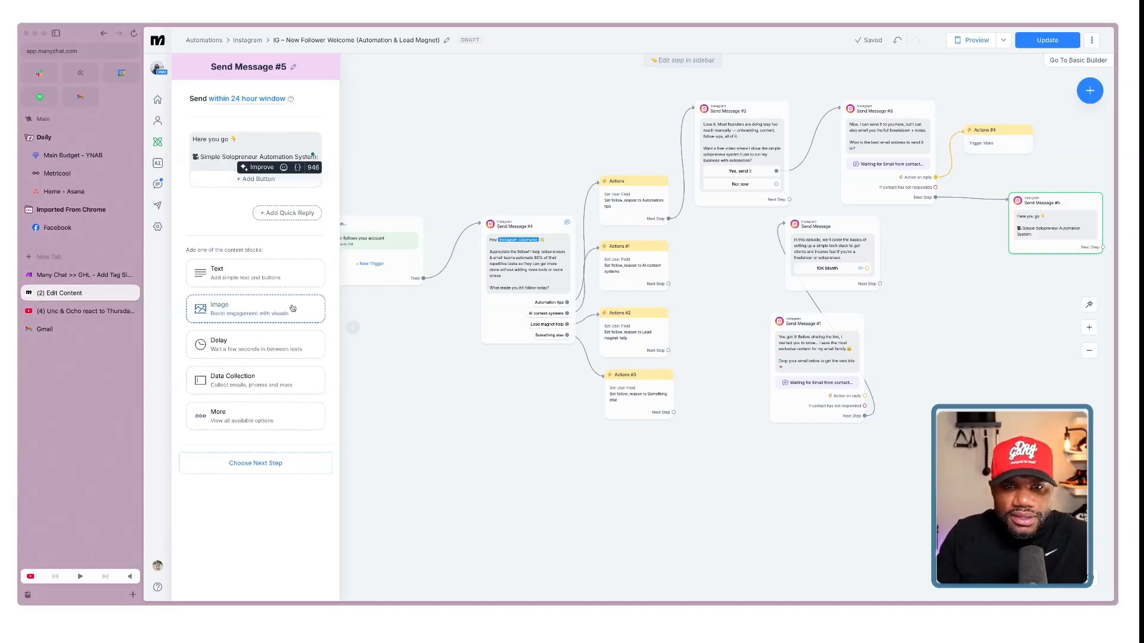
{"action": "type", "text": ":"}
{"action": "key", "text": "Return"}
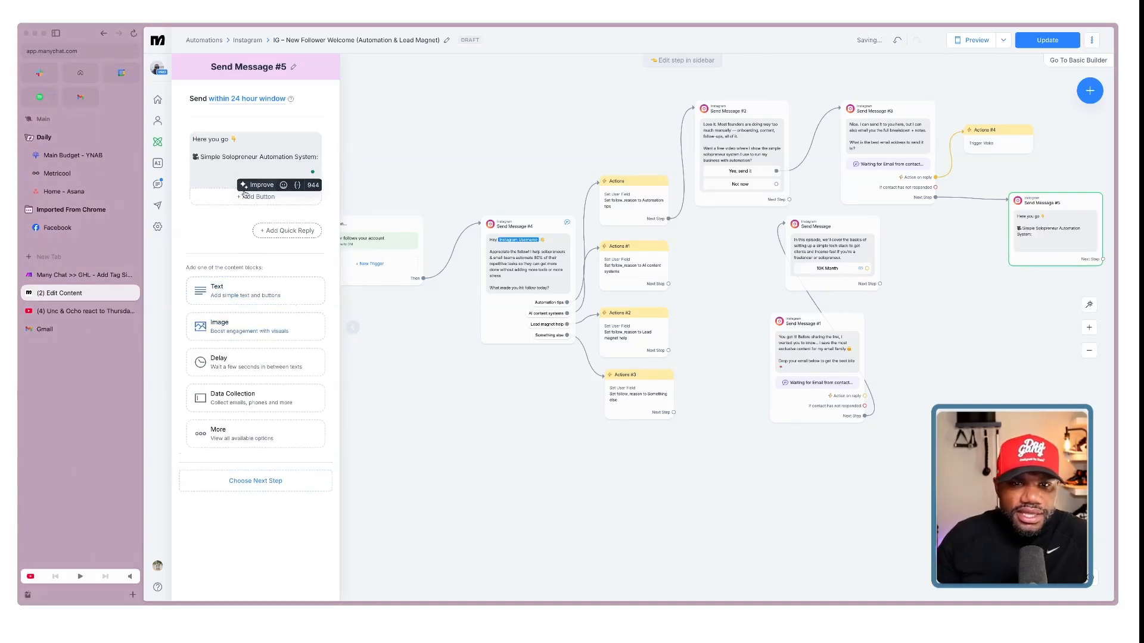
Add a button titled "Training access here" to Send Message #5 that opens a website, leaving the website URL blank
{"action": "left_click", "coordinate": [227, 201]}
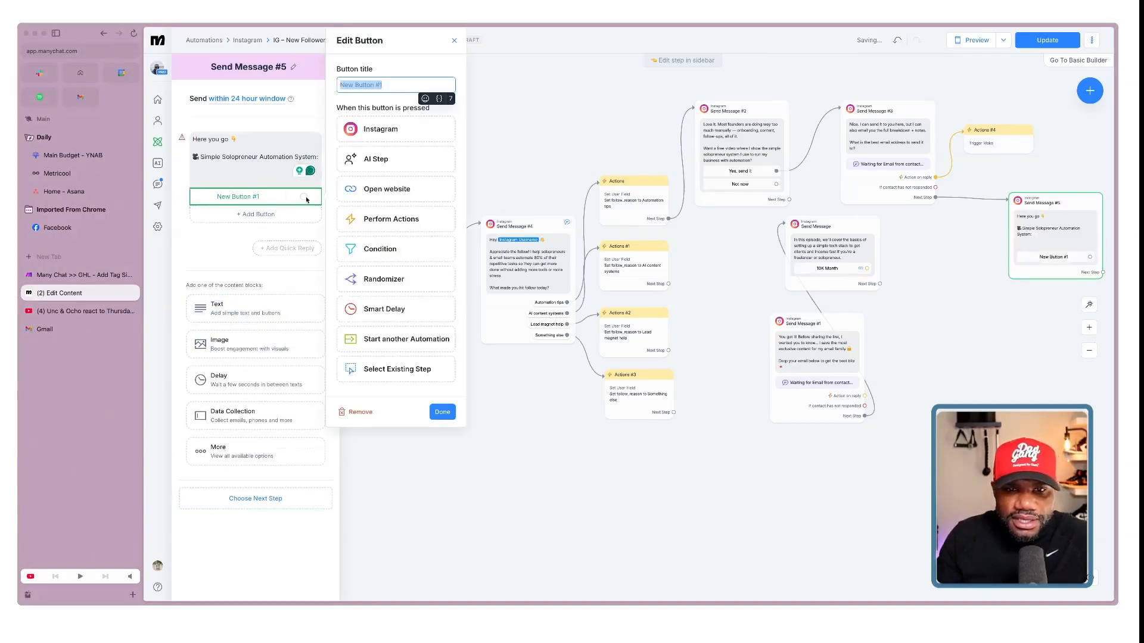
{"action": "left_click", "coordinate": [398, 190]}
{"action": "triple_click", "coordinate": [379, 138]}
{"action": "type", "text": "Click here to access"}
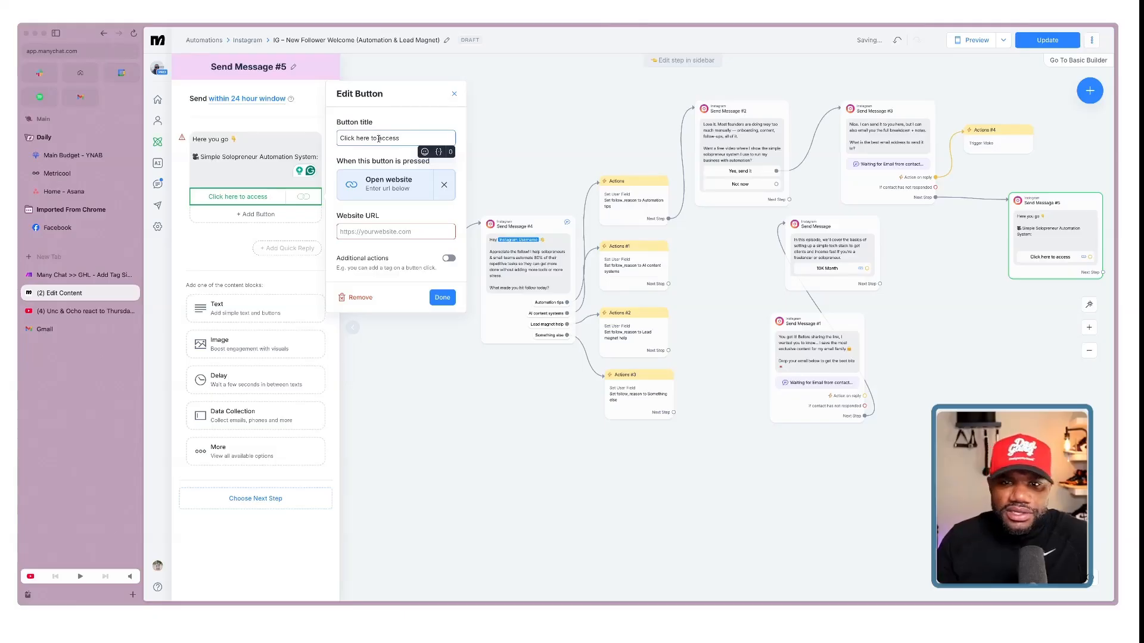
{"action": "key", "text": "BackSpace"}
{"action": "key", "text": "BackSpace"}
{"action": "key", "text": "BackSpace"}
{"action": "key", "text": "BackSpace"}
{"action": "key", "text": "BackSpace"}
{"action": "key", "text": "BackSpace"}
{"action": "key", "text": "BackSpace"}
{"action": "key", "text": "BackSpace"}
{"action": "key", "text": "BackSpace"}
{"action": "key", "text": "BackSpace"}
{"action": "key", "text": "BackSpace"}
{"action": "key", "text": "BackSpace"}
{"action": "key", "text": "BackSpace"}
{"action": "key", "text": "BackSpace"}
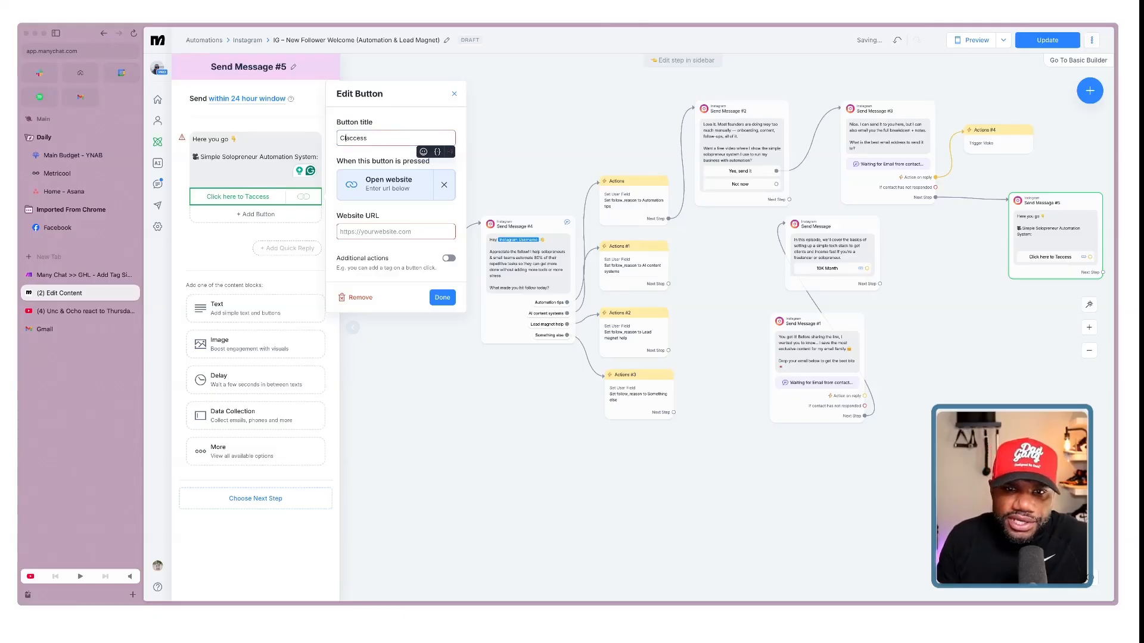
{"action": "type", "text": "T"}
{"action": "type", "text": "raining"}
{"action": "key", "text": "End"}
{"action": "type", "text": "here"}
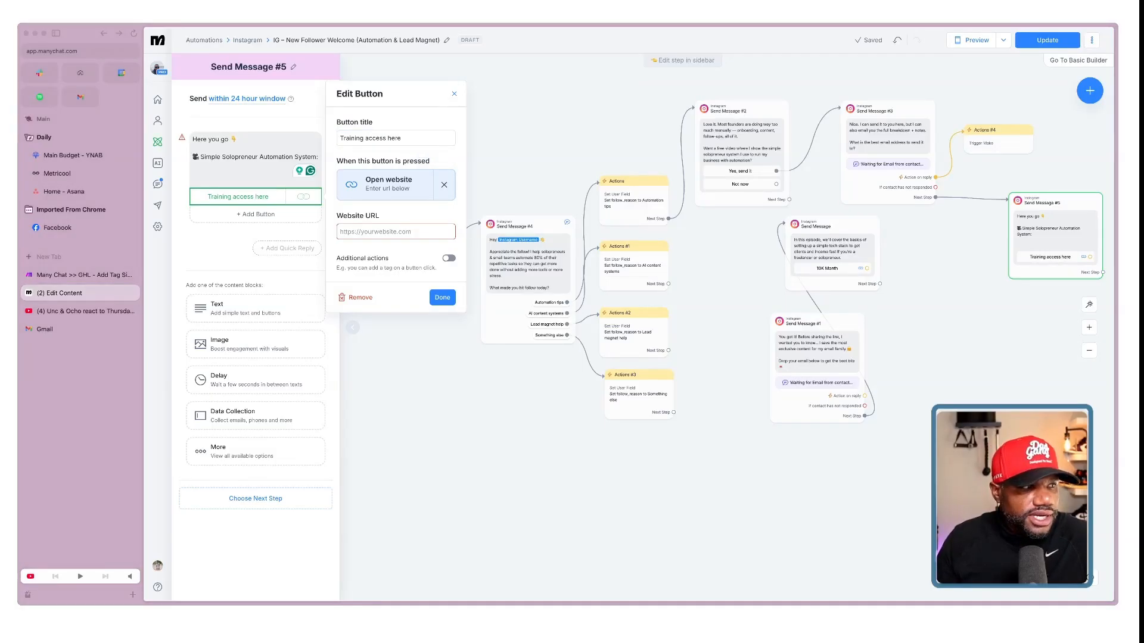
{"action": "left_click", "coordinate": [442, 297]}
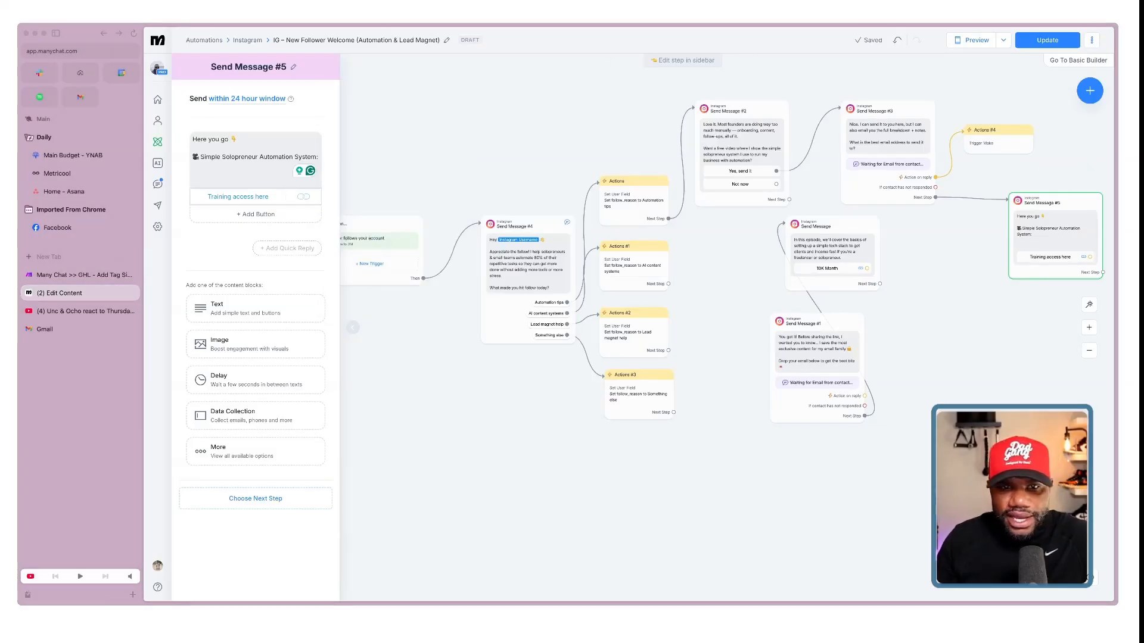
Add a description to Send Message #5 beginning "In this Training, we'll cover the basics of setting up a simple tech stack"
{"action": "left_click", "coordinate": [226, 171]}
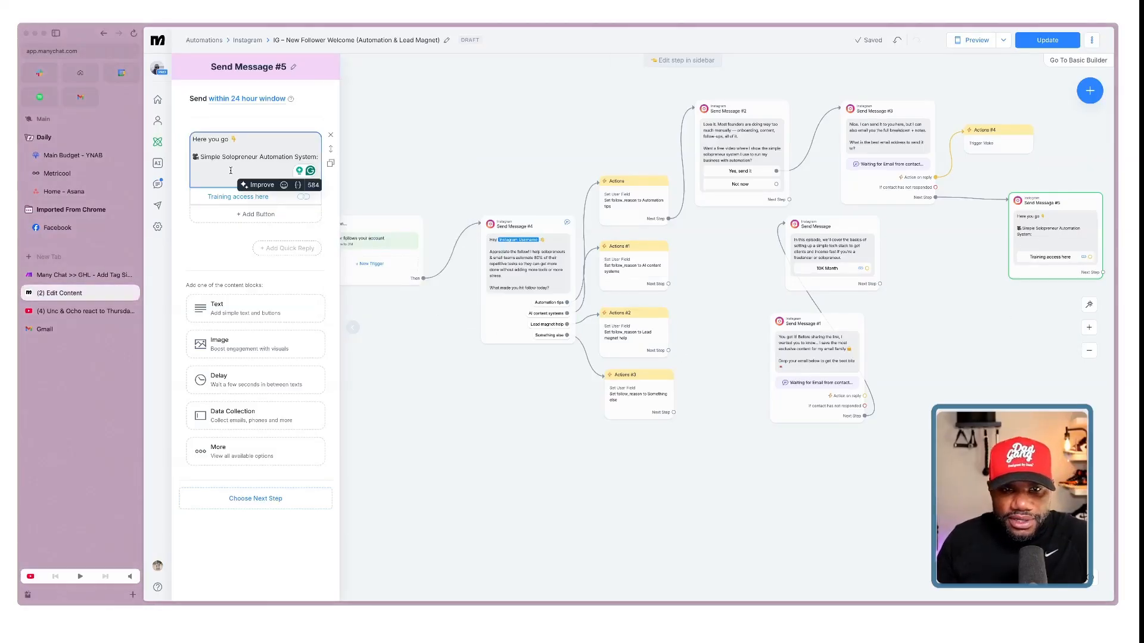
{"action": "type", "text": "In this episode, we'll cover the basics of setting up a simple tech stack to get clients and income fast if you're a freelancer or solopreneur."}
{"action": "type", "text": "Training"}
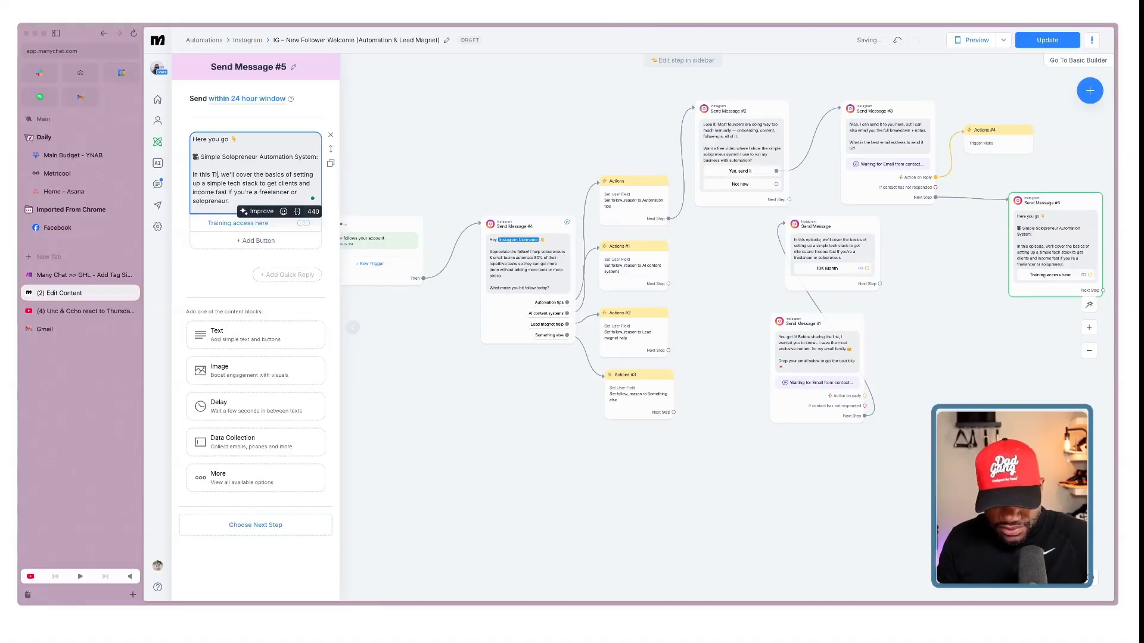
{"action": "left_click", "coordinate": [986, 225]}
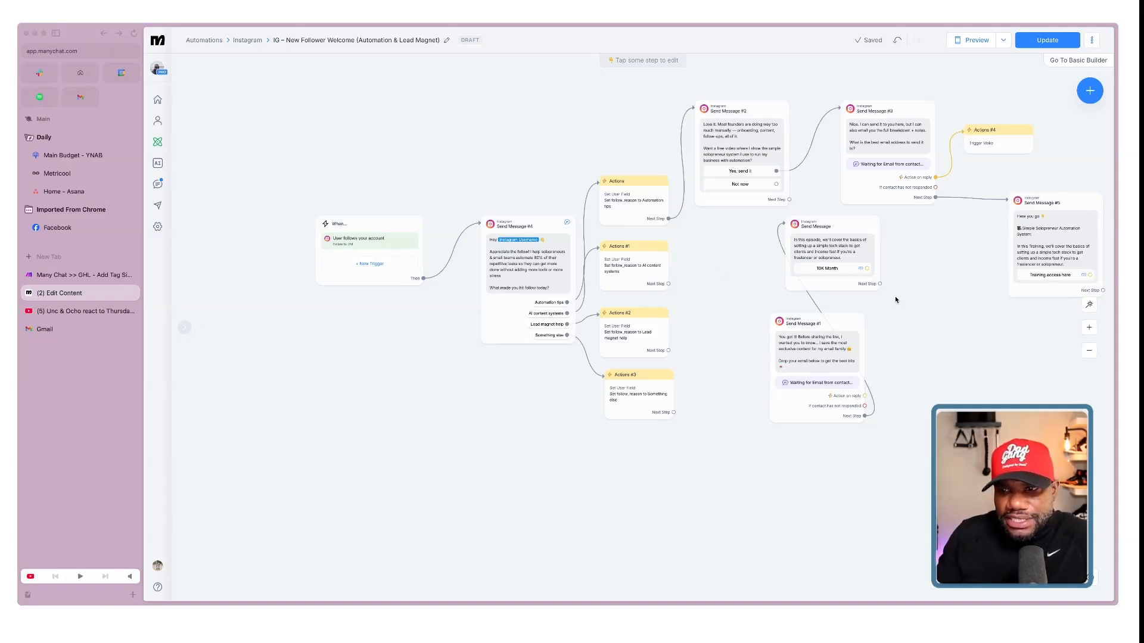
Try to add a quick reply to Send Message #5
{"action": "left_click", "coordinate": [1064, 231]}
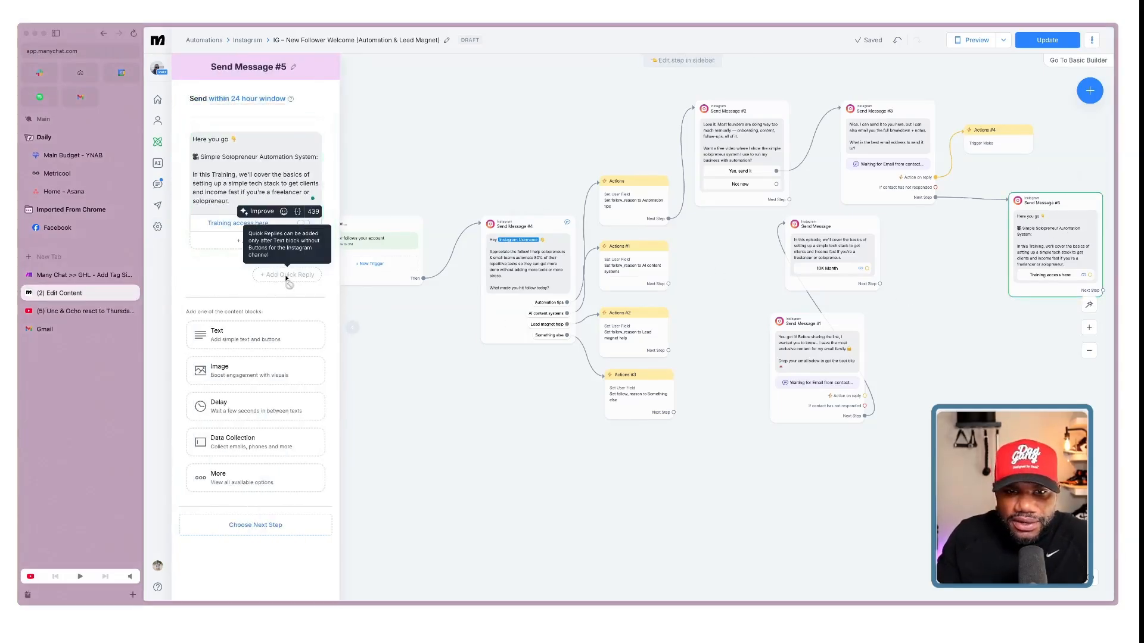
{"action": "left_click", "coordinate": [283, 275]}
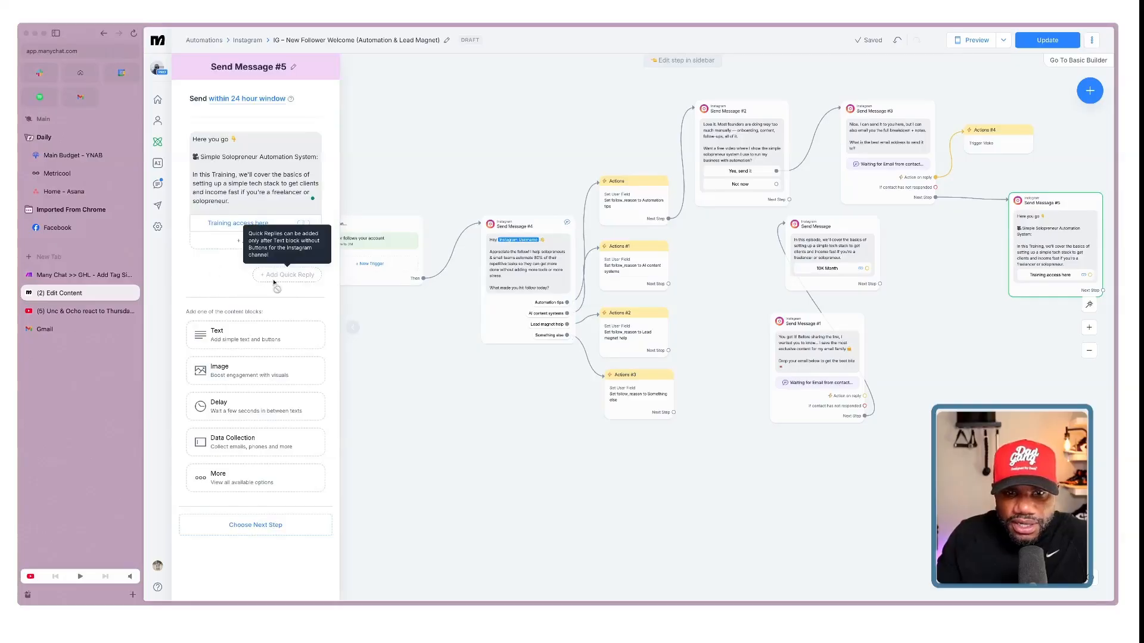
{"action": "double_click", "coordinate": [273, 279]}
{"action": "left_click", "coordinate": [227, 277]}
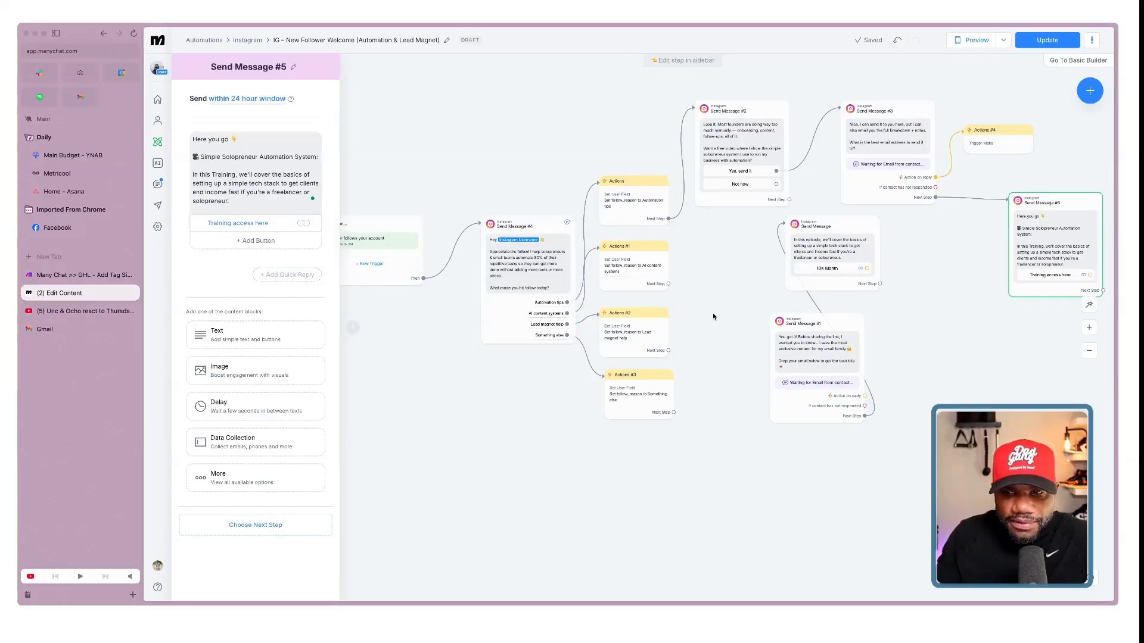
Move Send Message #5 closer to Send Message #3, link a new Instagram message as its next step and place that above it
{"action": "left_click_drag", "start_coordinate": [1095, 222], "coordinate": [1058, 205]}
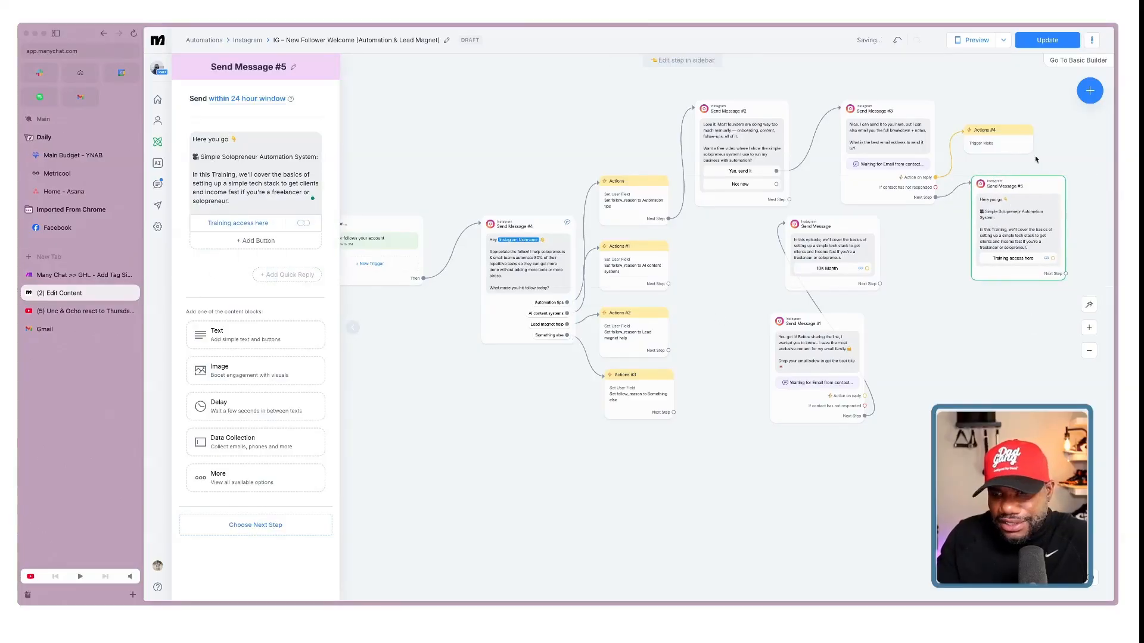
{"action": "left_click", "coordinate": [1066, 274]}
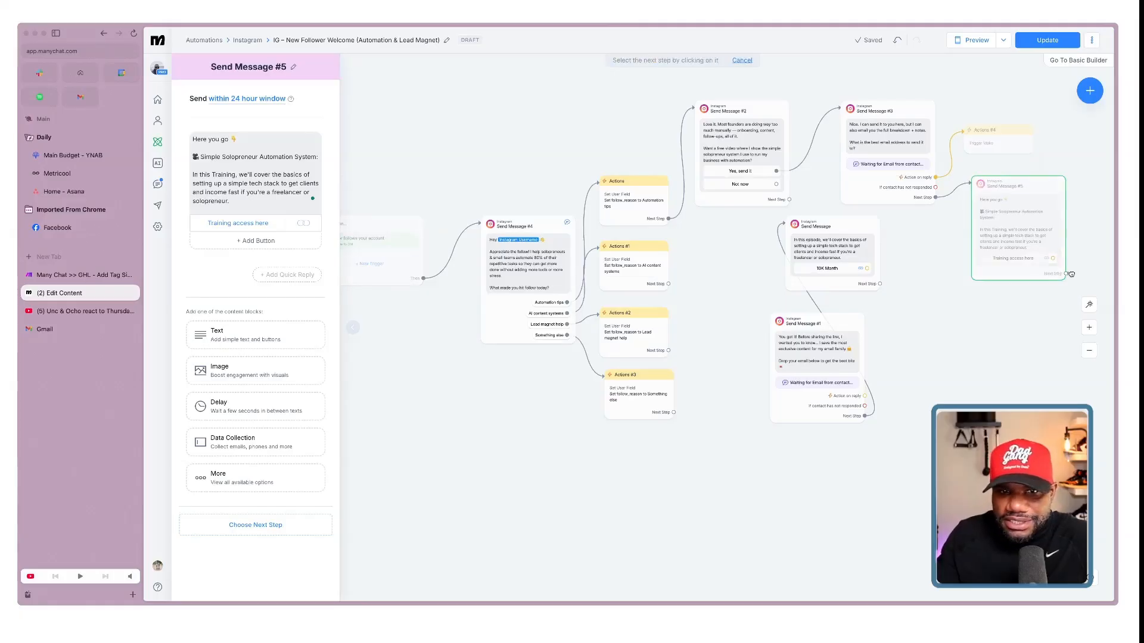
{"action": "left_click", "coordinate": [1090, 233]}
{"action": "left_click", "coordinate": [1041, 236]}
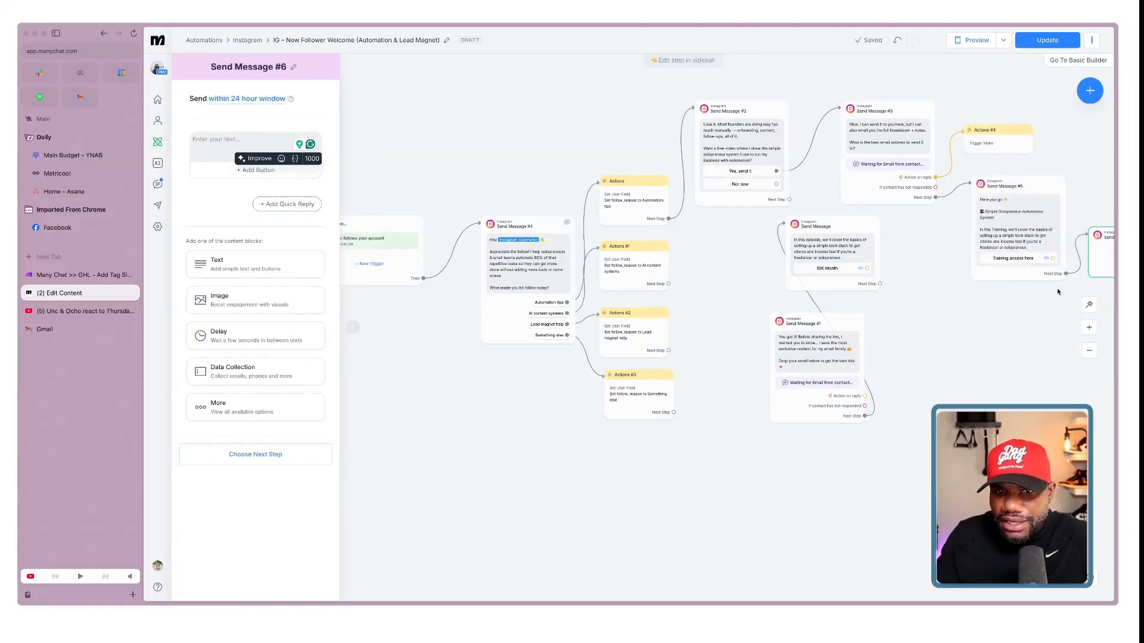
{"action": "scroll", "coordinate": [1096, 238], "scroll_direction": "right", "scroll_amount": 2}
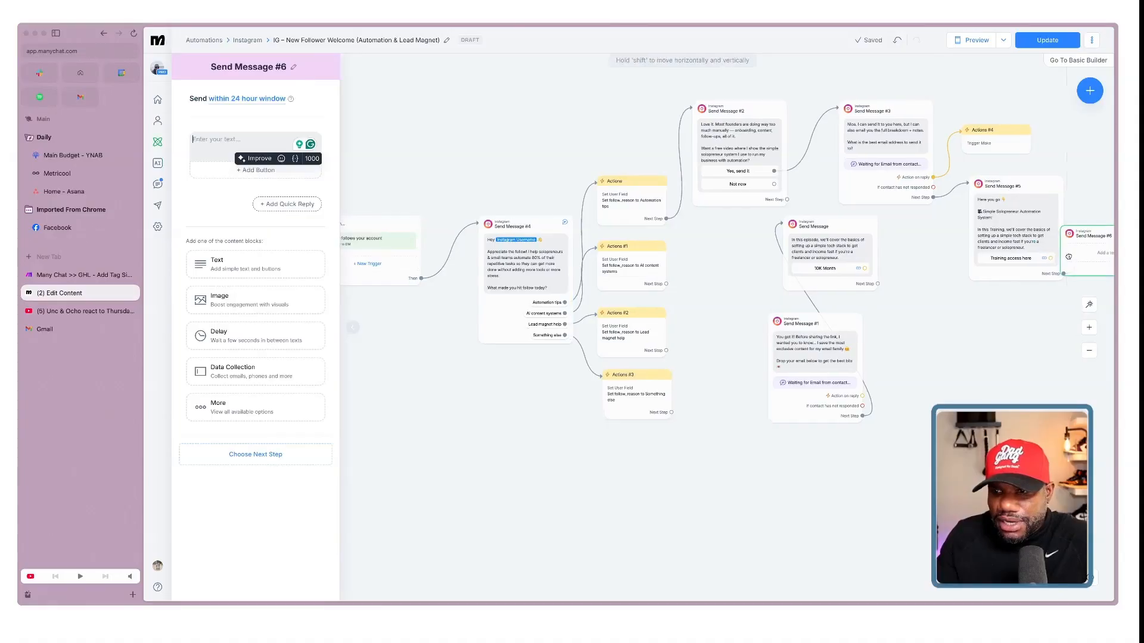
{"action": "left_click_drag", "start_coordinate": [1093, 197], "coordinate": [1058, 158]}
Add a delay block above the text block in Send Message #6 and set it to 60 seconds
{"action": "left_click", "coordinate": [232, 337]}
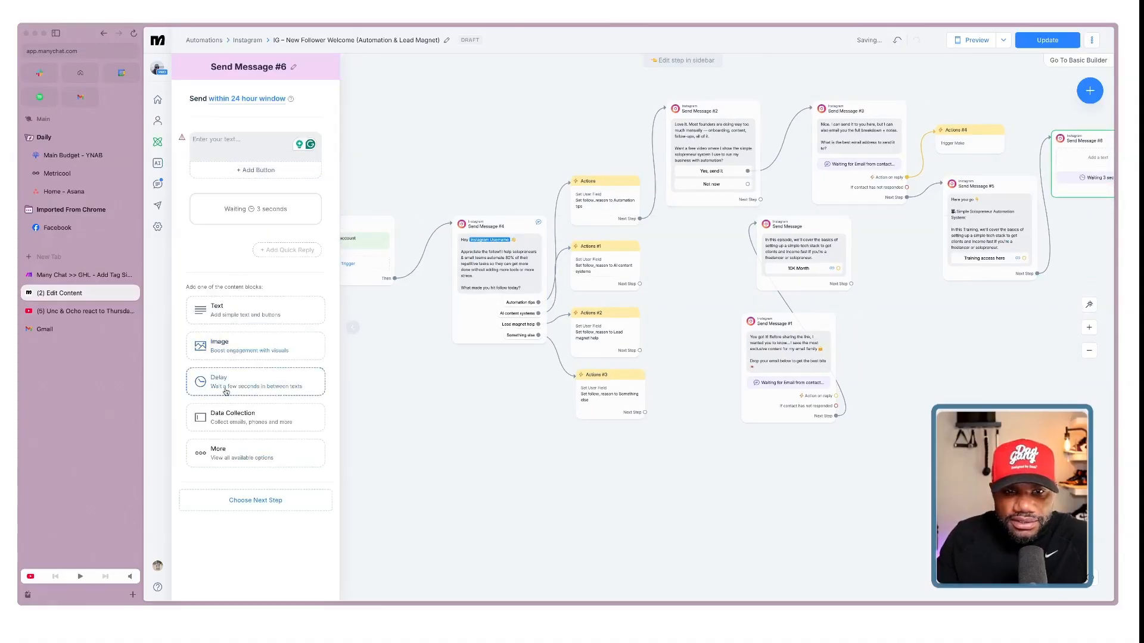
{"action": "left_click", "coordinate": [242, 220]}
{"action": "left_click", "coordinate": [238, 239]}
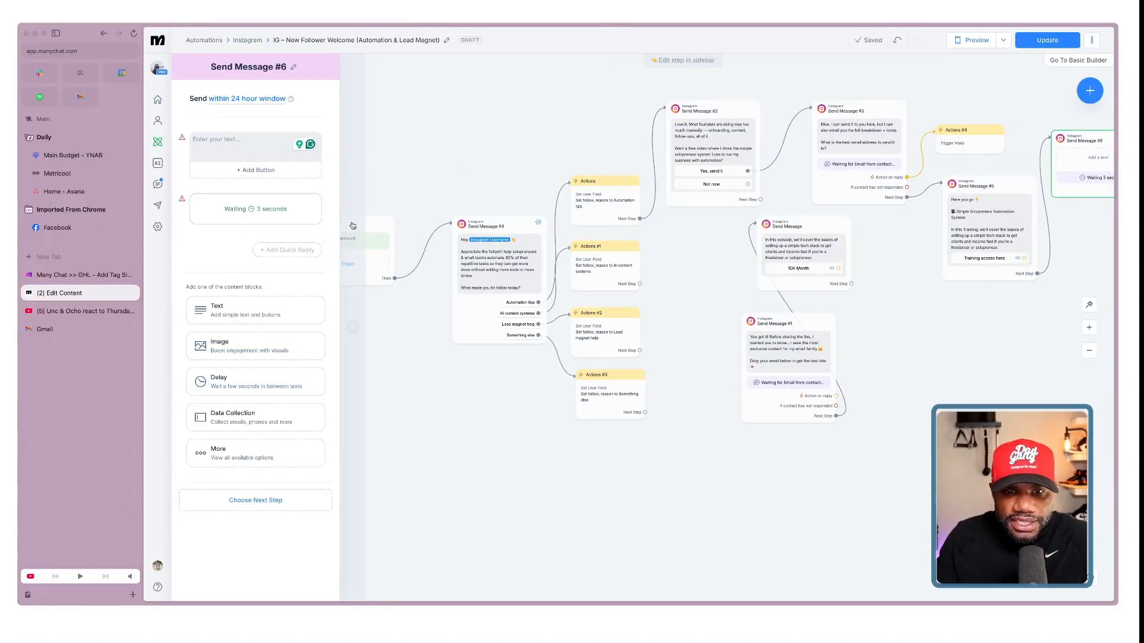
{"action": "left_click_drag", "start_coordinate": [274, 206], "coordinate": [276, 140]}
{"action": "left_click", "coordinate": [275, 138]}
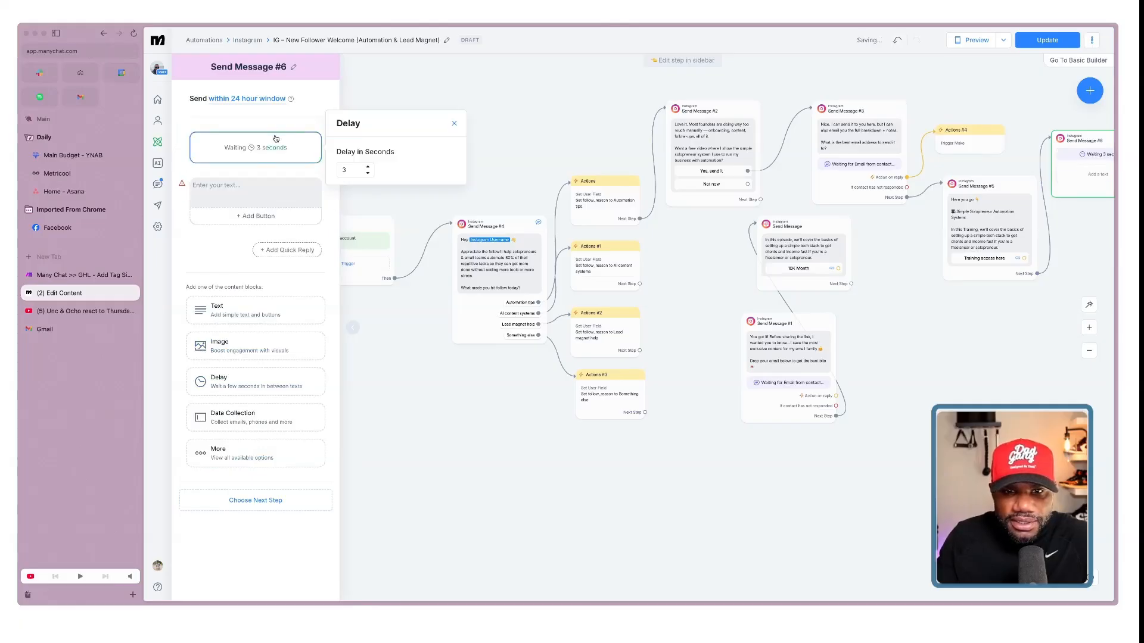
{"action": "type", "text": "60"}
Try the text "If I could help you automate ONE part of your business this week, which would you pick?" with a button in Send Message #6
{"action": "left_click", "coordinate": [250, 189]}
{"action": "type", "text": "If I could help you automate ONE part of your business this week, which would you pick?"}
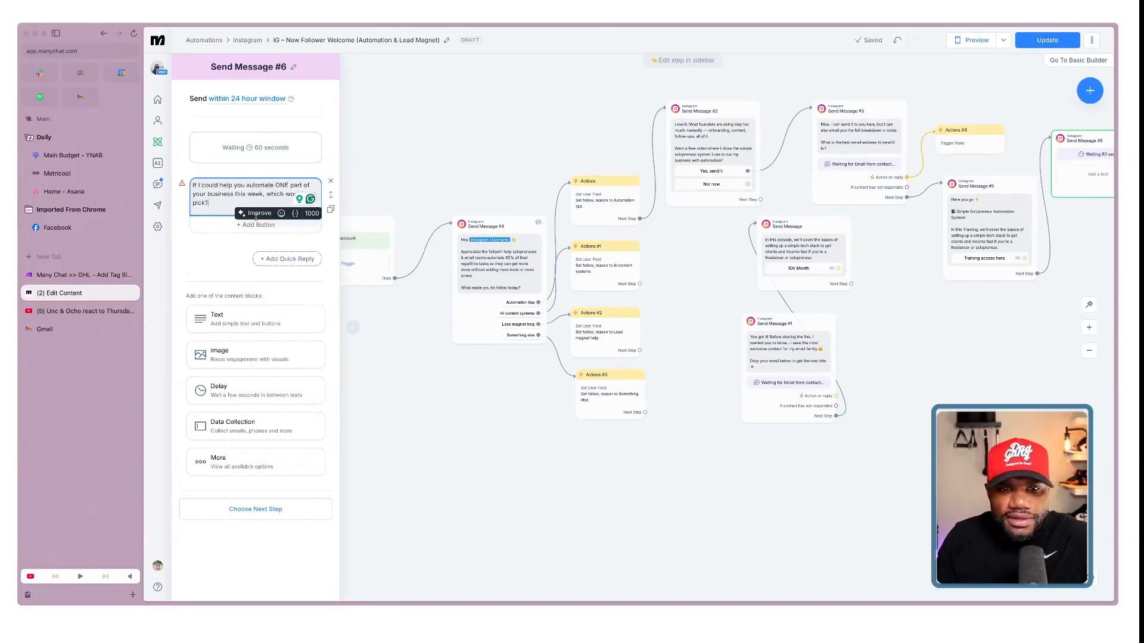
{"action": "left_click", "coordinate": [263, 225]}
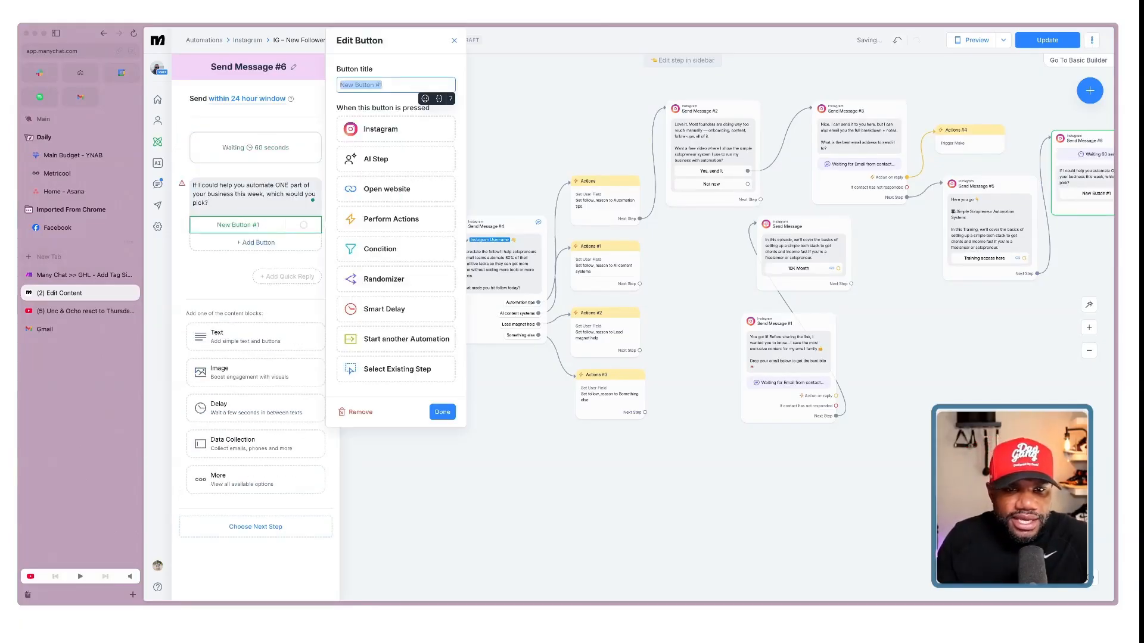
{"action": "left_click", "coordinate": [283, 235]}
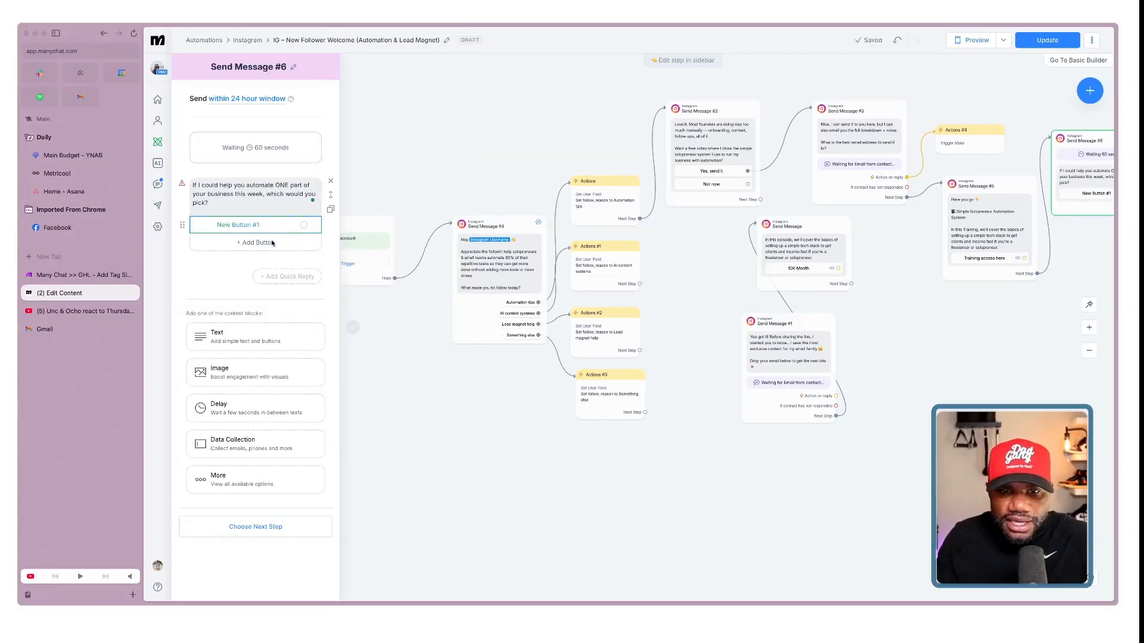
{"action": "right_click", "coordinate": [265, 220]}
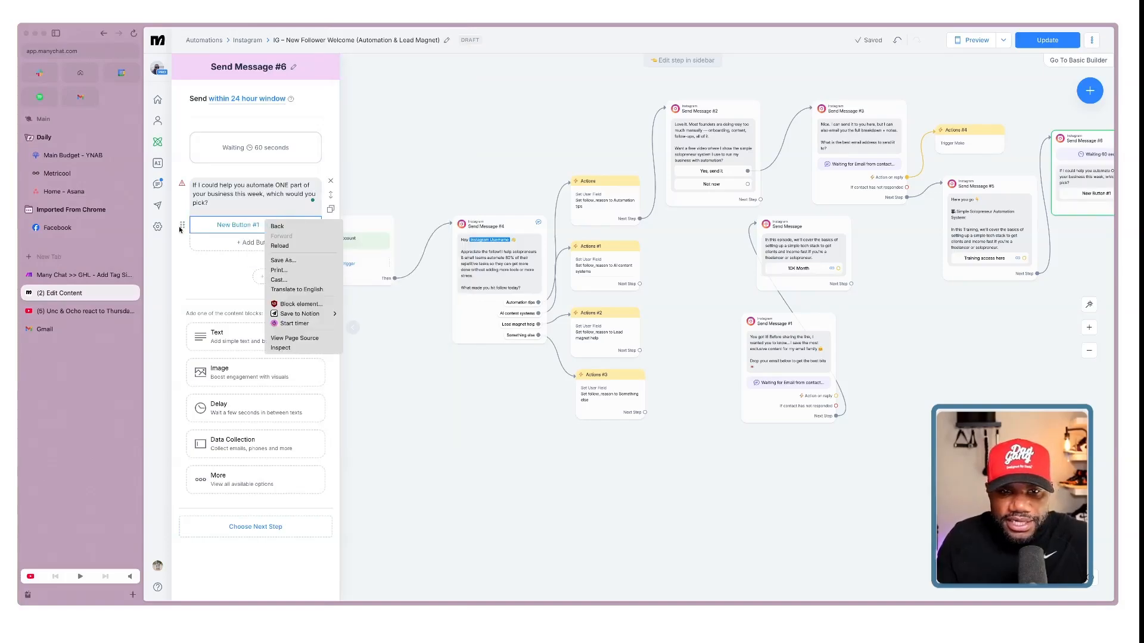
{"action": "left_click", "coordinate": [238, 281]}
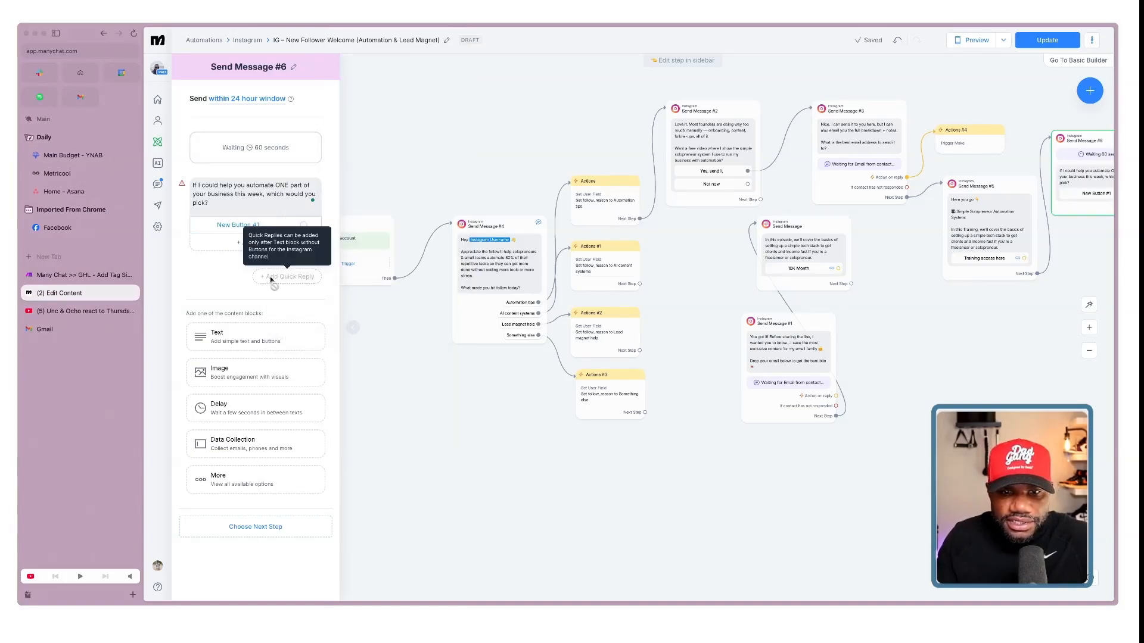
{"action": "right_click", "coordinate": [260, 227]}
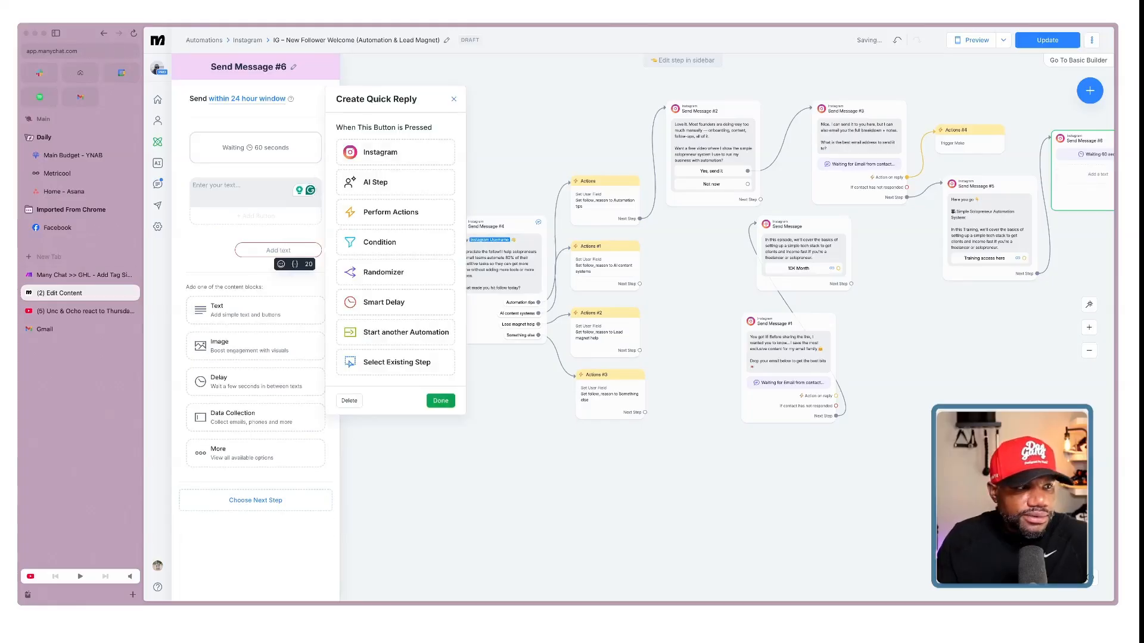
Try the quick replies "Leads" and "Client onboarding" in Send Message #6
{"action": "type", "text": "Leads"}
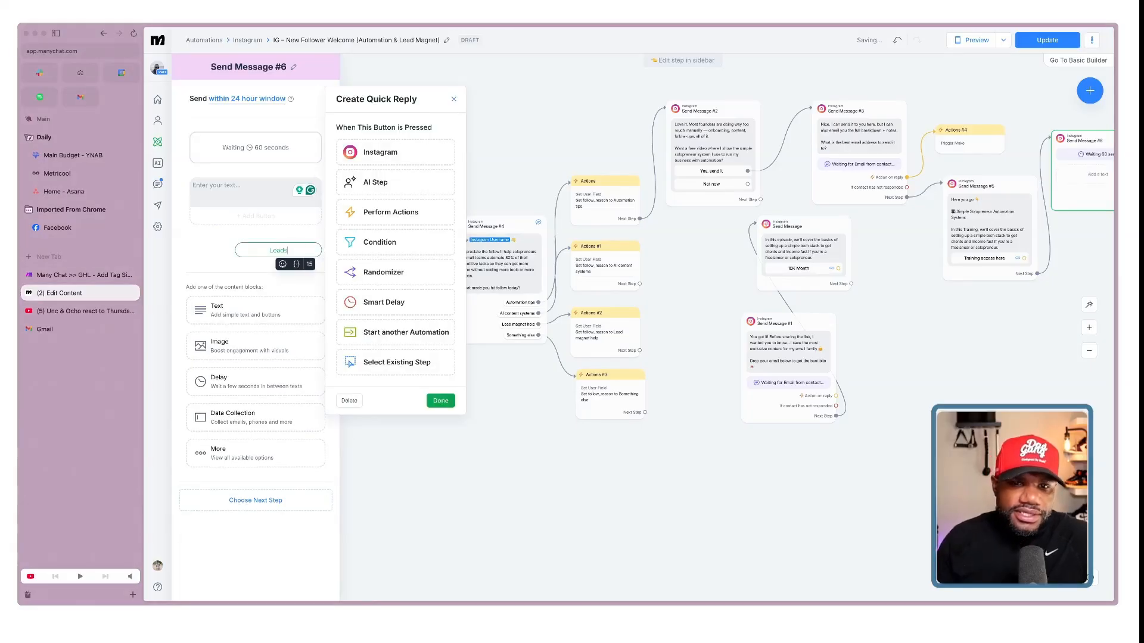
{"action": "left_click", "coordinate": [200, 254]}
{"action": "left_click", "coordinate": [262, 273]}
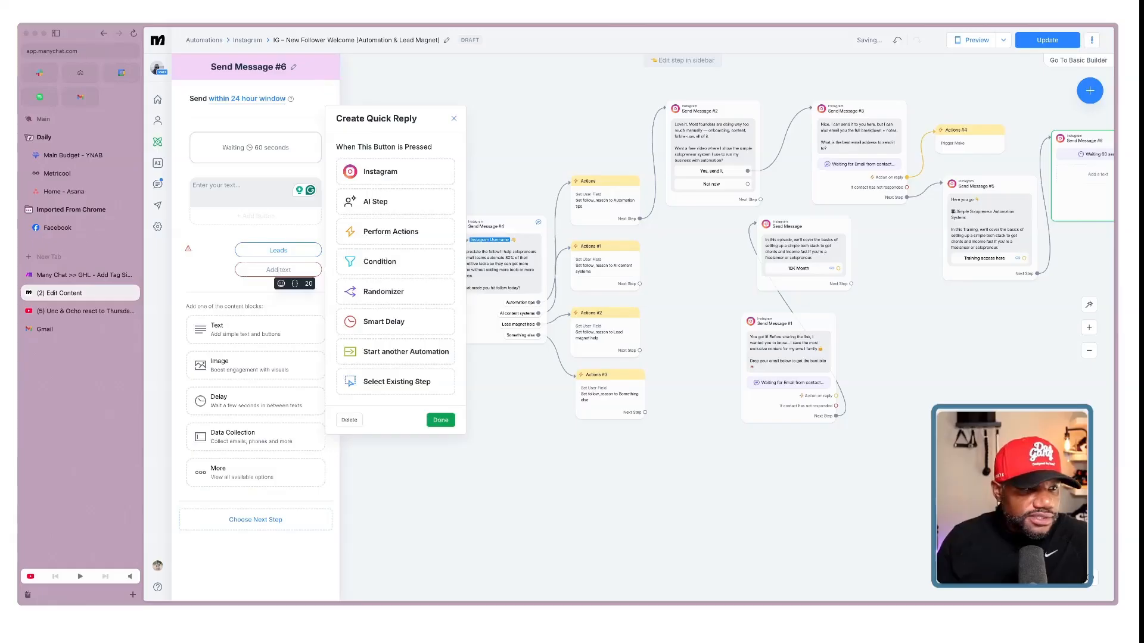
{"action": "key", "text": "super+Tab"}
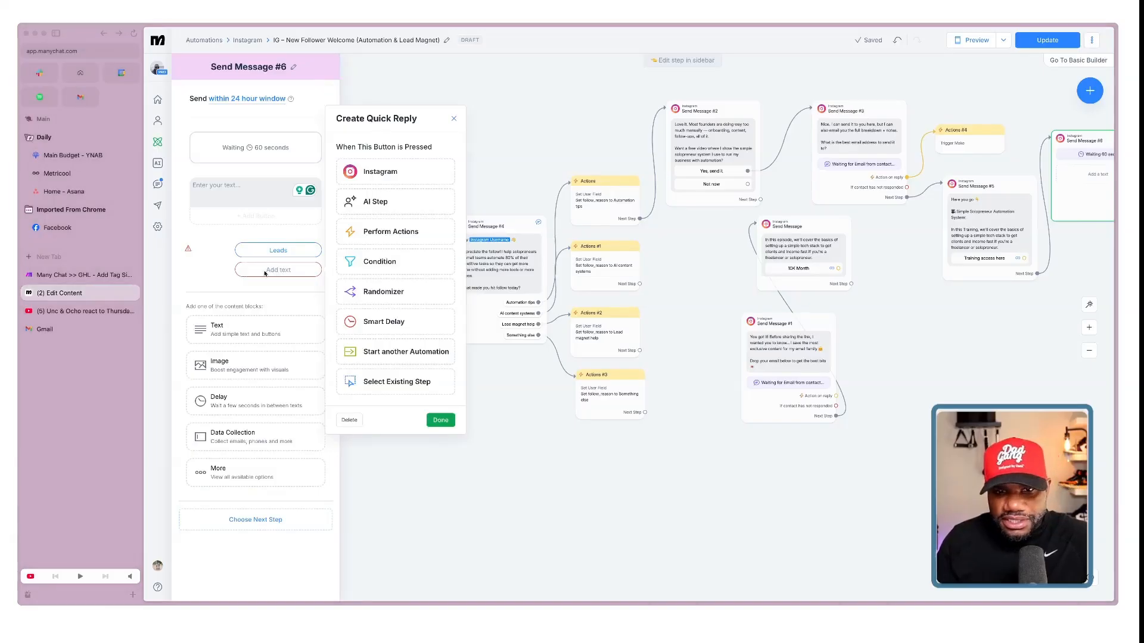
{"action": "left_click", "coordinate": [265, 274]}
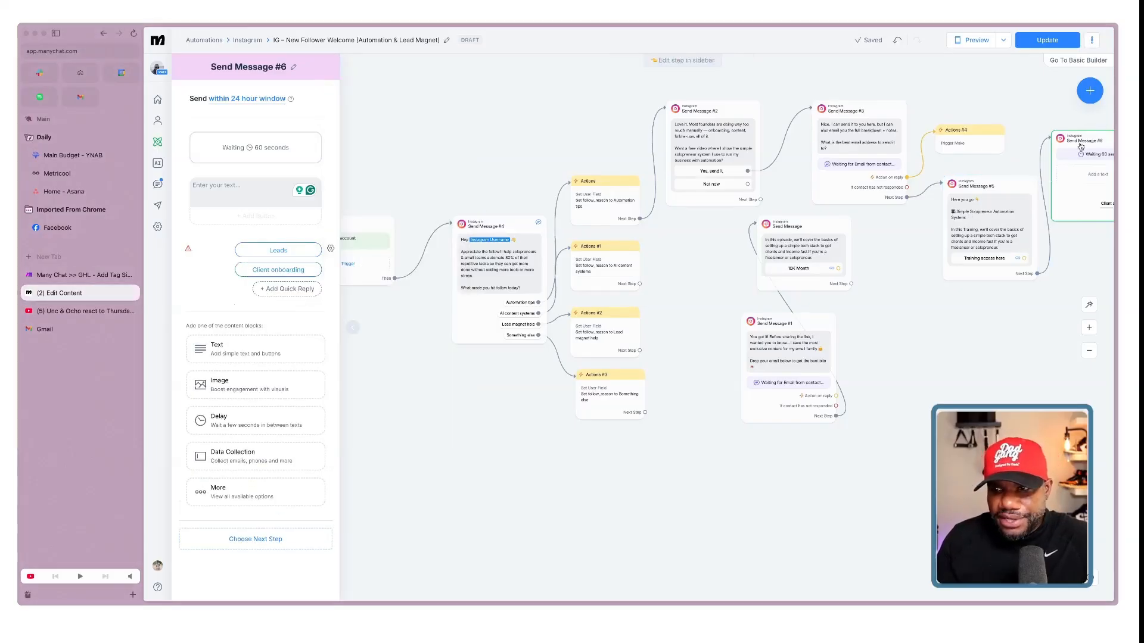
Delete Send Message #6 and move the unused Send Message and Send Message #1 blocks down, clear of the active flow
{"action": "left_click", "coordinate": [1105, 113]}
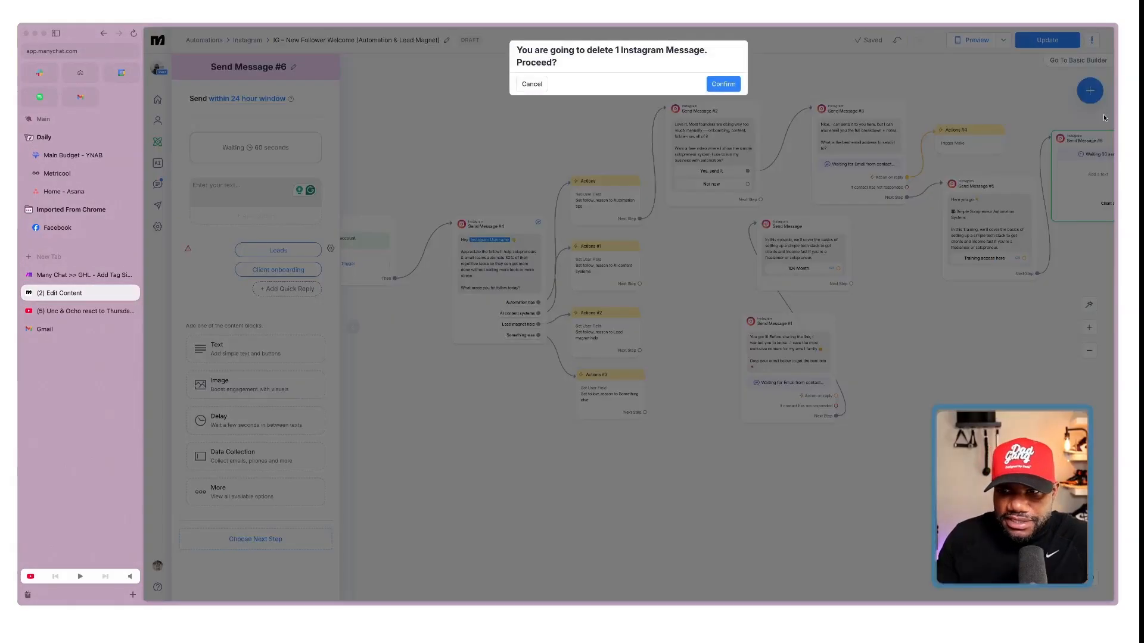
{"action": "left_click", "coordinate": [723, 84]}
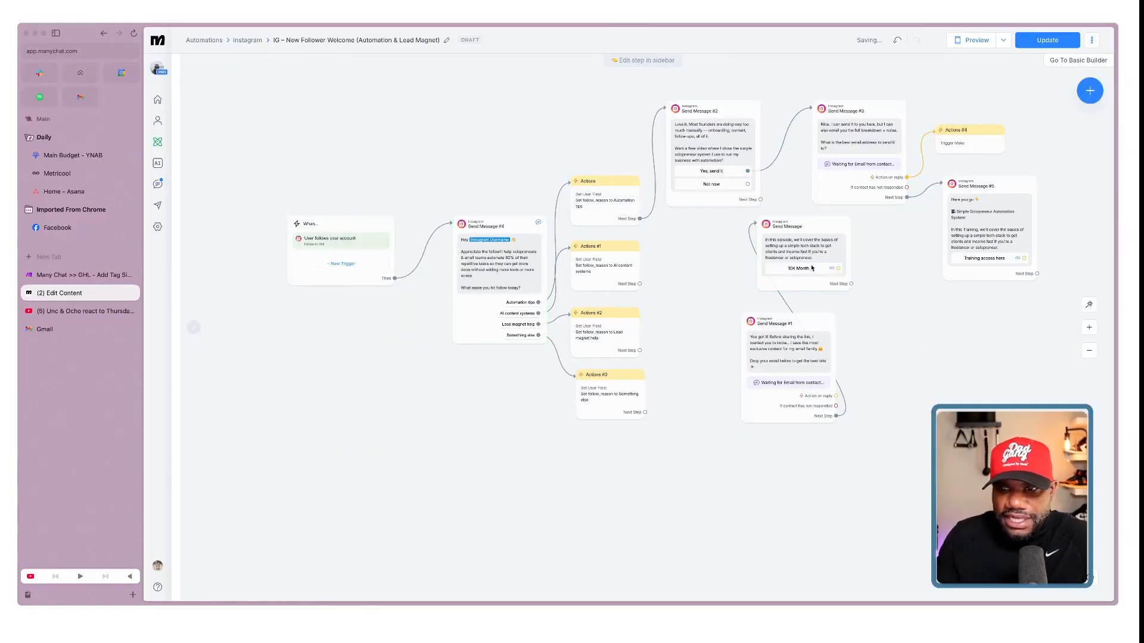
{"action": "left_click_drag", "start_coordinate": [795, 235], "coordinate": [955, 409]}
{"action": "left_click_drag", "start_coordinate": [772, 323], "coordinate": [786, 400]}
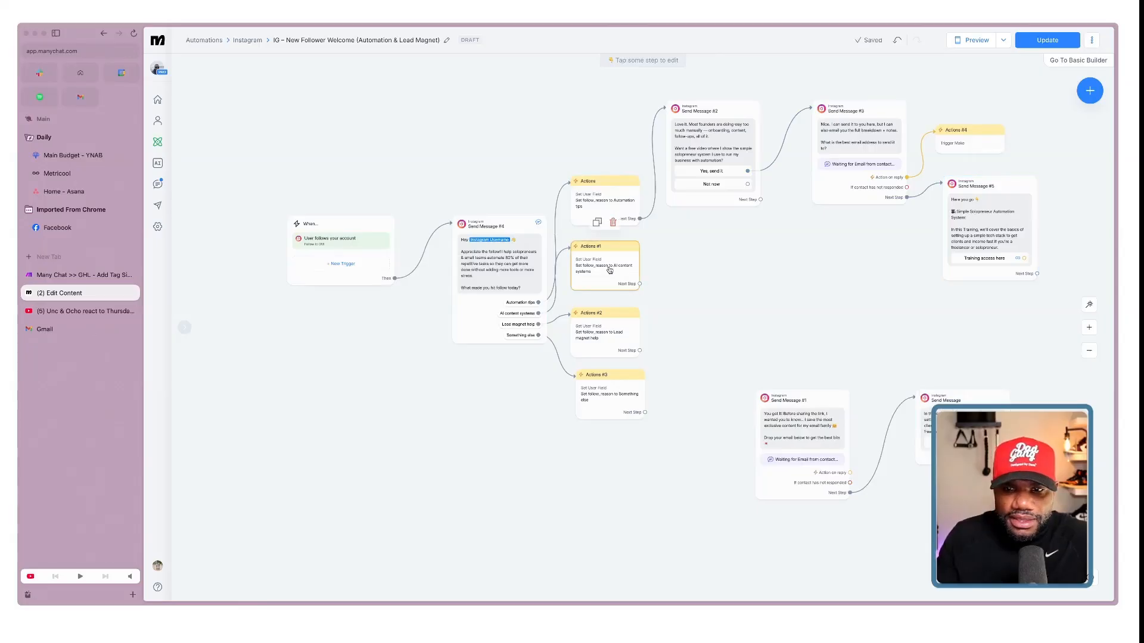
Link a new Instagram message as the next step of Actions #1, the AI content systems branch
{"action": "left_click", "coordinate": [579, 267]}
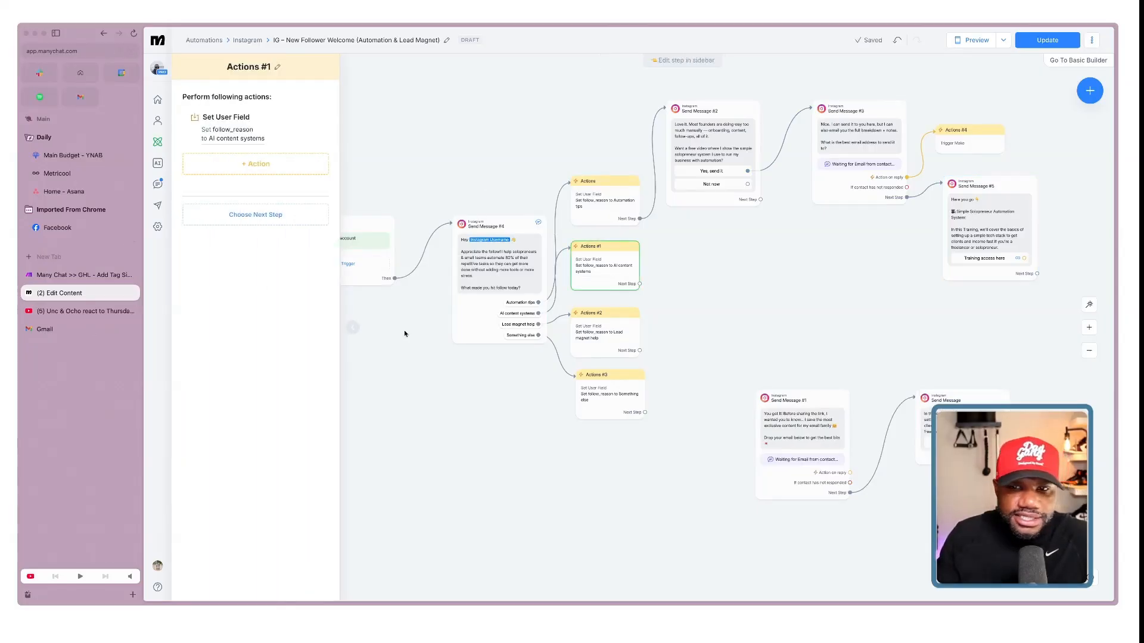
{"action": "left_click", "coordinate": [667, 305]}
{"action": "left_click", "coordinate": [639, 283]}
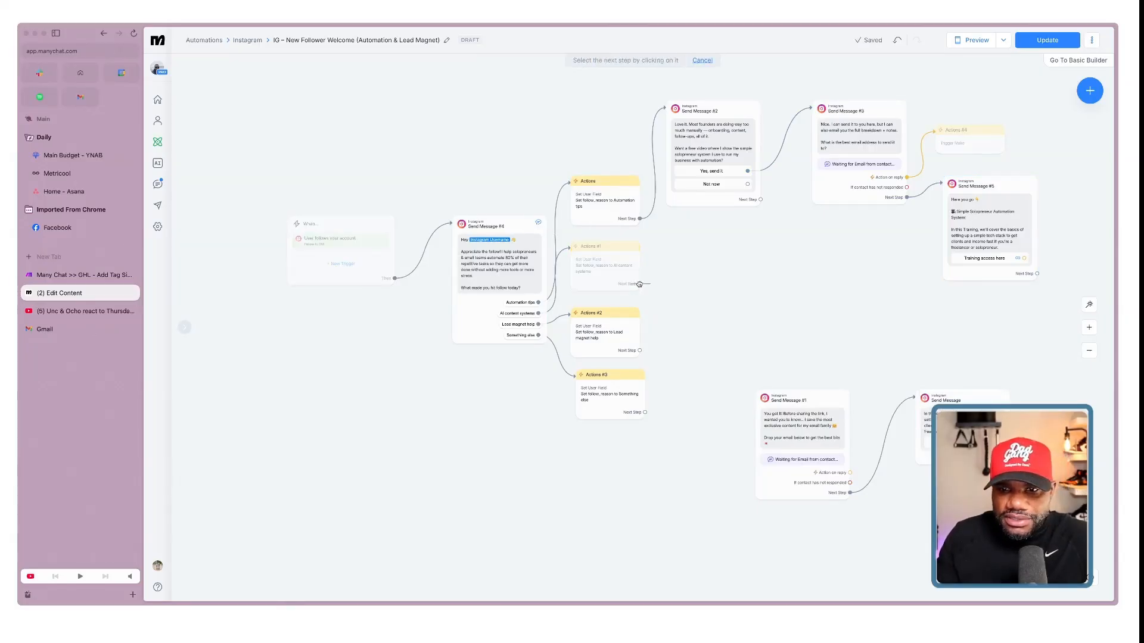
{"action": "left_click", "coordinate": [700, 267]}
{"action": "left_click", "coordinate": [718, 287]}
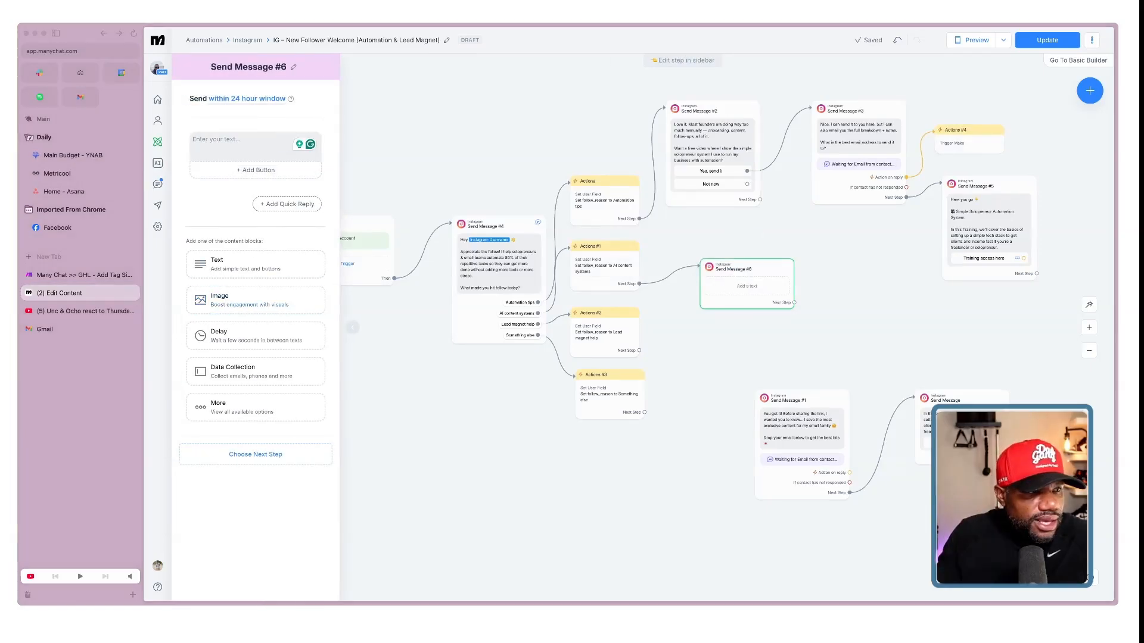
Write the Content Machine message in Send Message #6, offering the free automated content workflow training, with buttons "Send it" and "Not right now"
{"action": "left_click", "coordinate": [246, 148]}
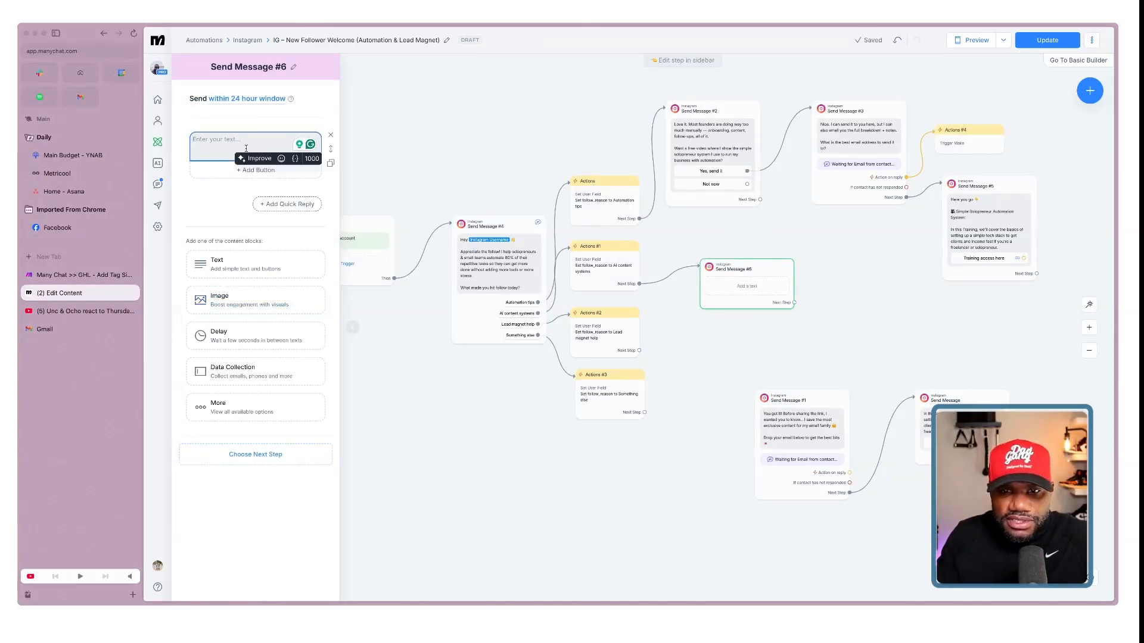
{"action": "type", "text": "Perfect. My whole Content Machine system is built around turning ideas into daily multi-channel content.  Want a free training on how to create your first automated content workflow?"}
{"action": "left_click", "coordinate": [256, 205]}
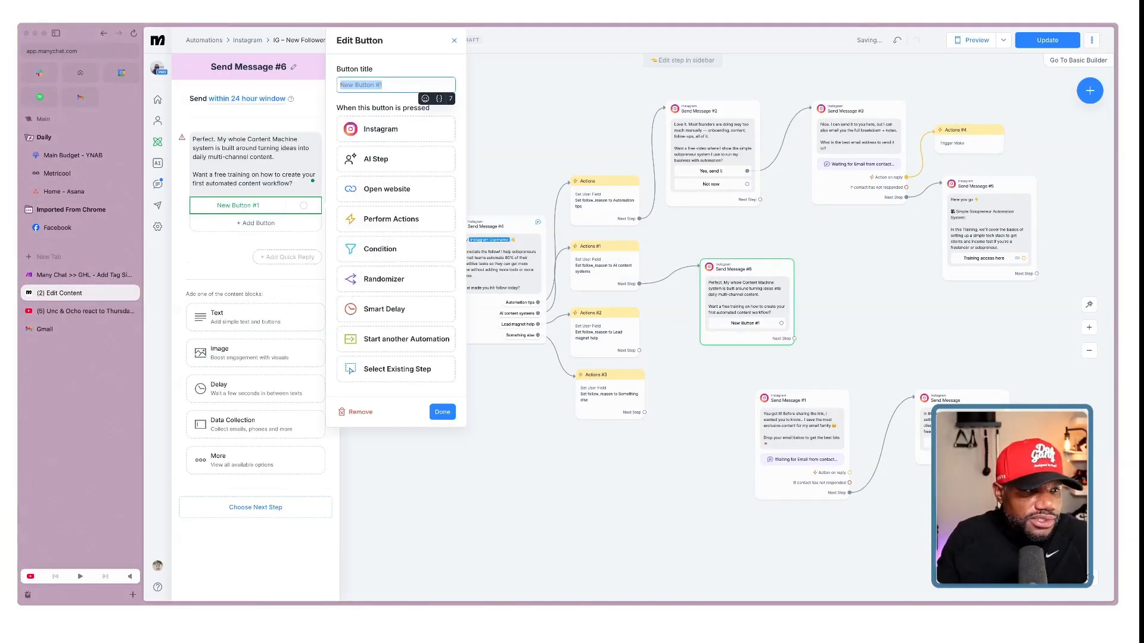
{"action": "type", "text": "Send it"}
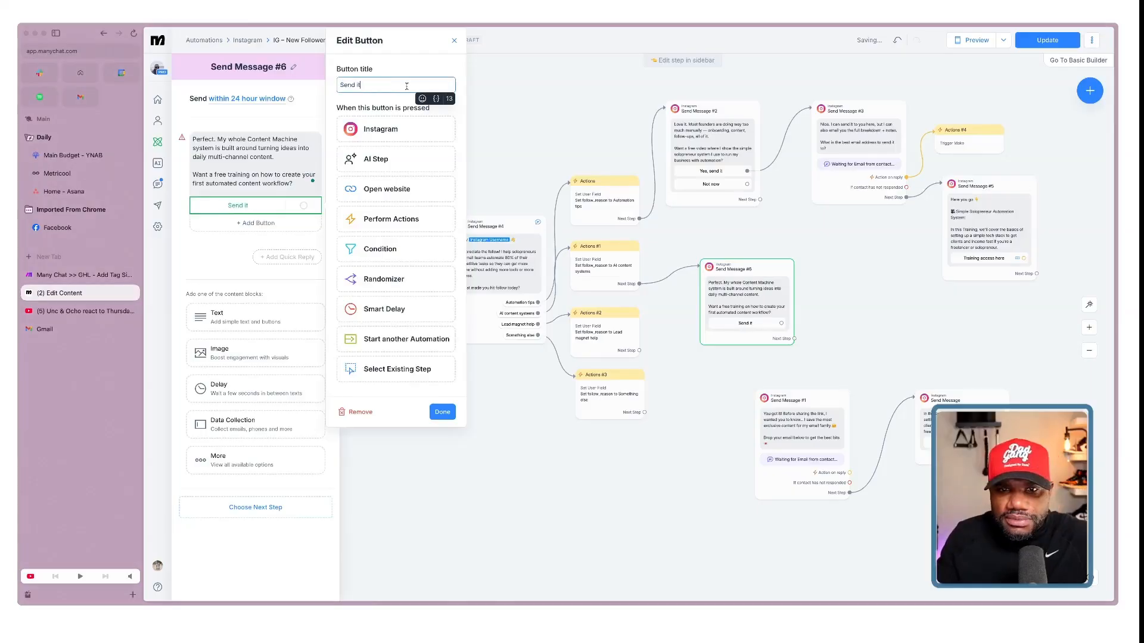
{"action": "left_click", "coordinate": [442, 419]}
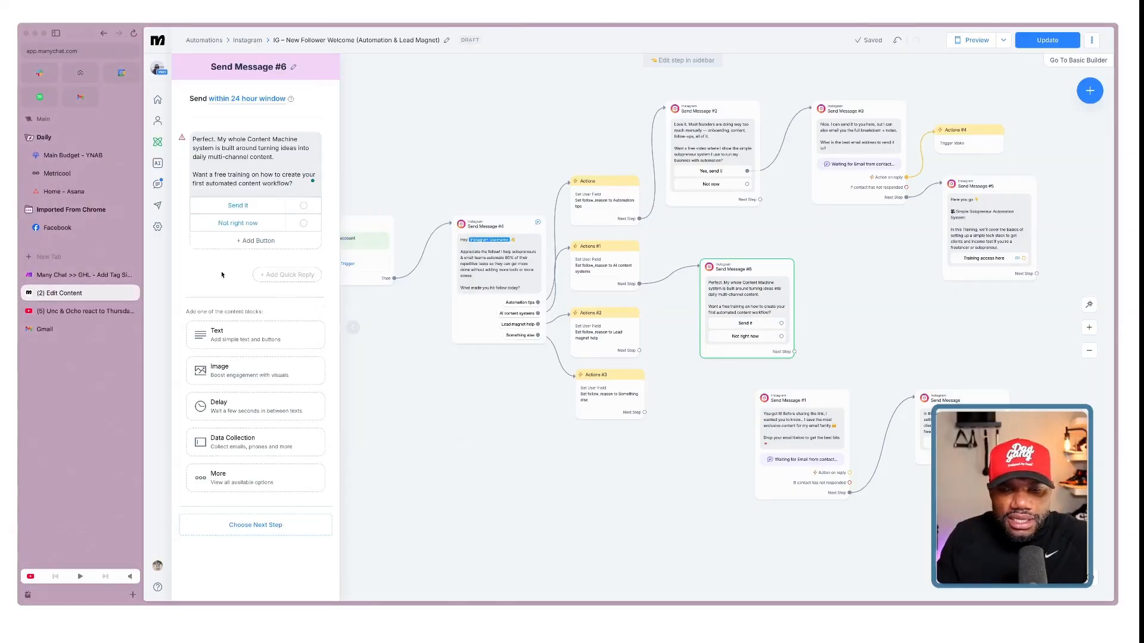
Link the "Send it" button of Send Message #6 to a new Instagram message and replace the new message's text block with data collection
{"action": "left_click_drag", "start_coordinate": [750, 300], "coordinate": [837, 246]}
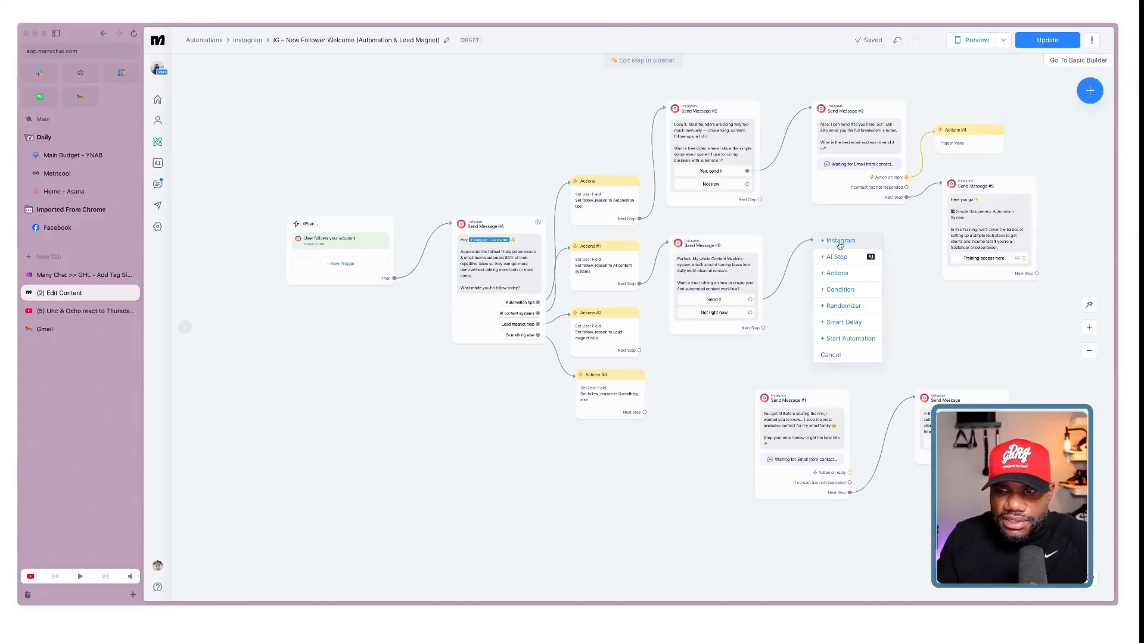
{"action": "left_click", "coordinate": [840, 241]}
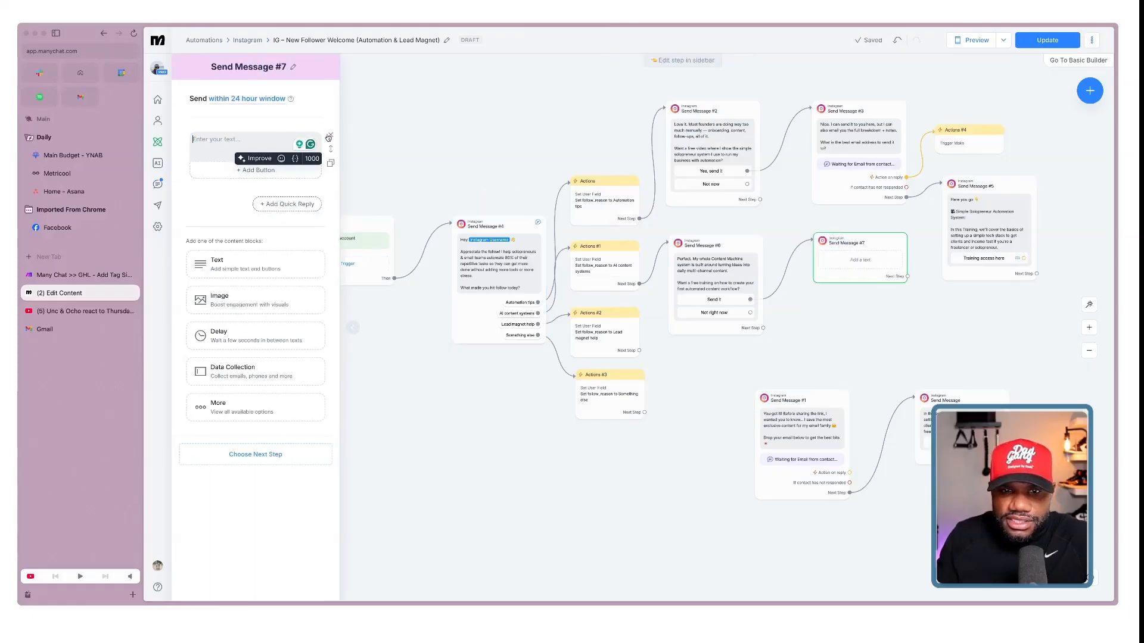
{"action": "left_click", "coordinate": [329, 136]}
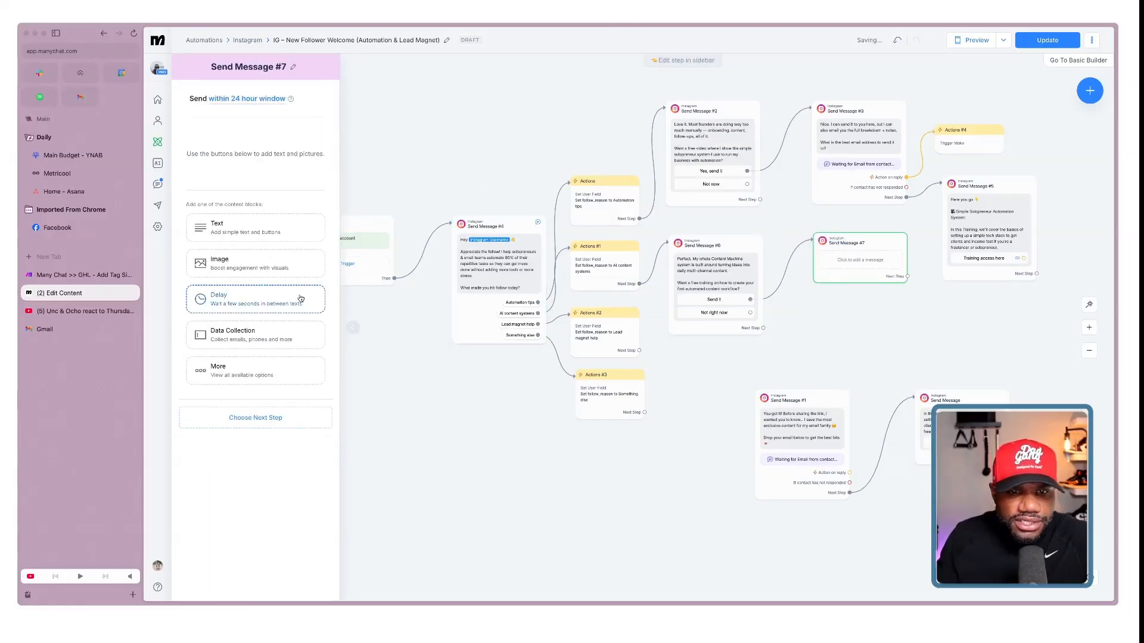
{"action": "left_click", "coordinate": [262, 346]}
{"action": "left_click", "coordinate": [297, 162]}
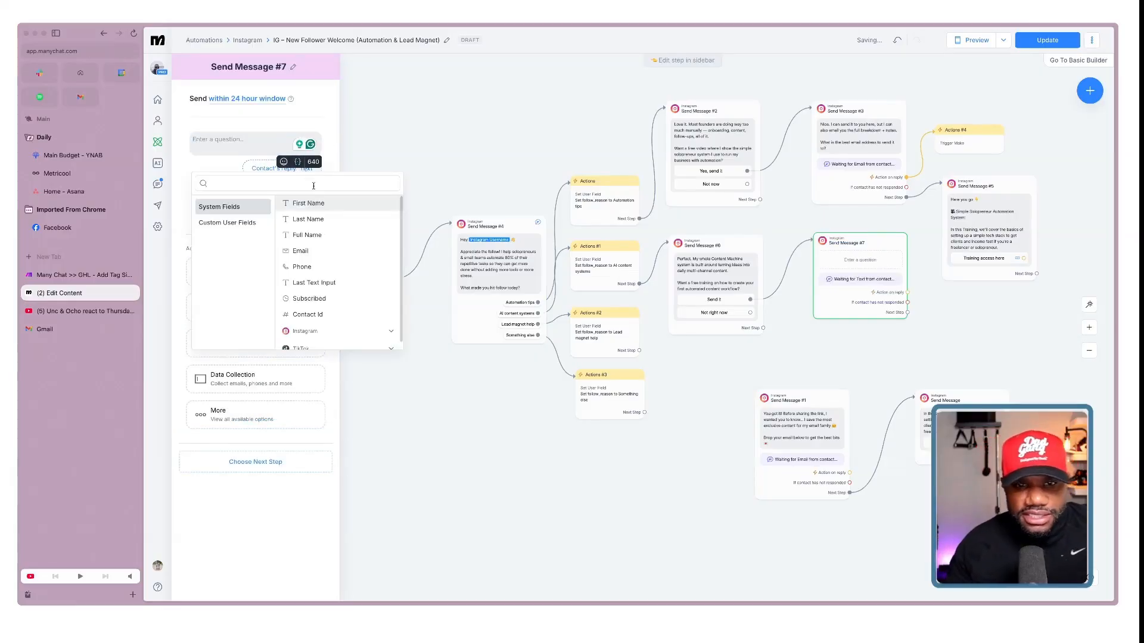
{"action": "left_click", "coordinate": [308, 250]}
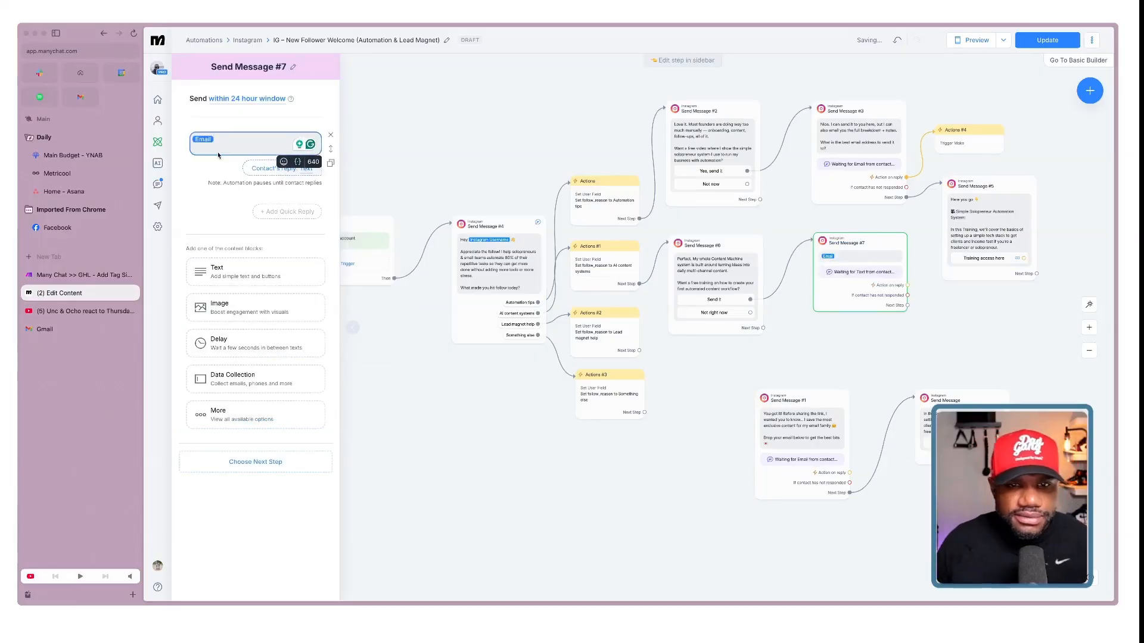
{"action": "key", "text": "BackSpace"}
{"action": "left_click", "coordinate": [298, 162]}
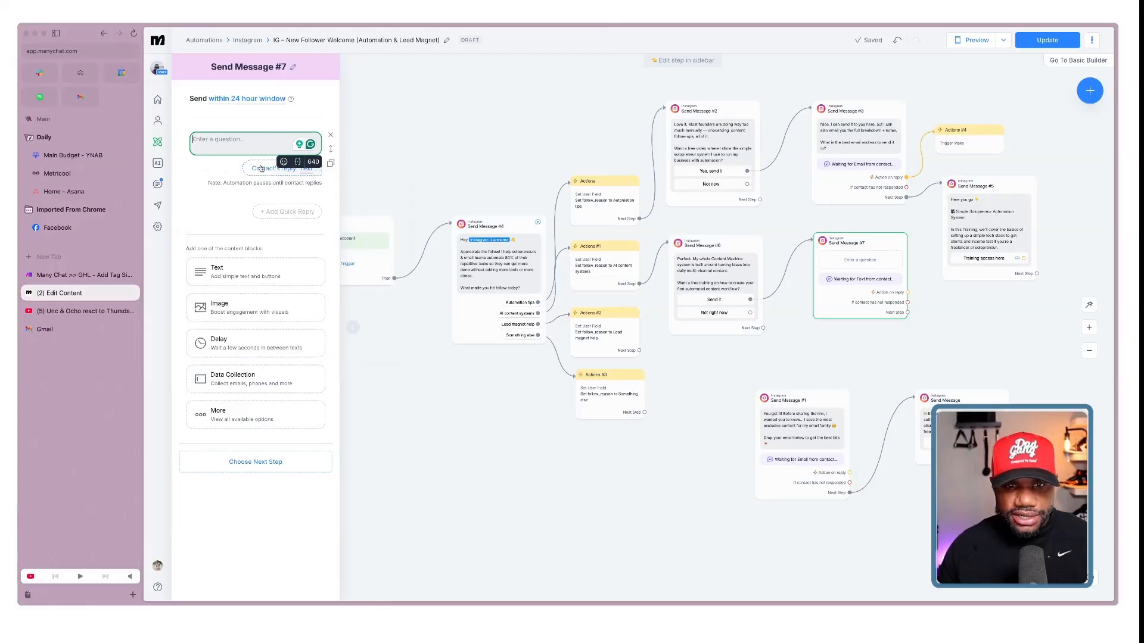
Collect an Email reply in Send Message #7, asking "Nice. I can send it here or email you the full breakdown + checklist. Where should I send it?"
{"action": "left_click", "coordinate": [280, 168]}
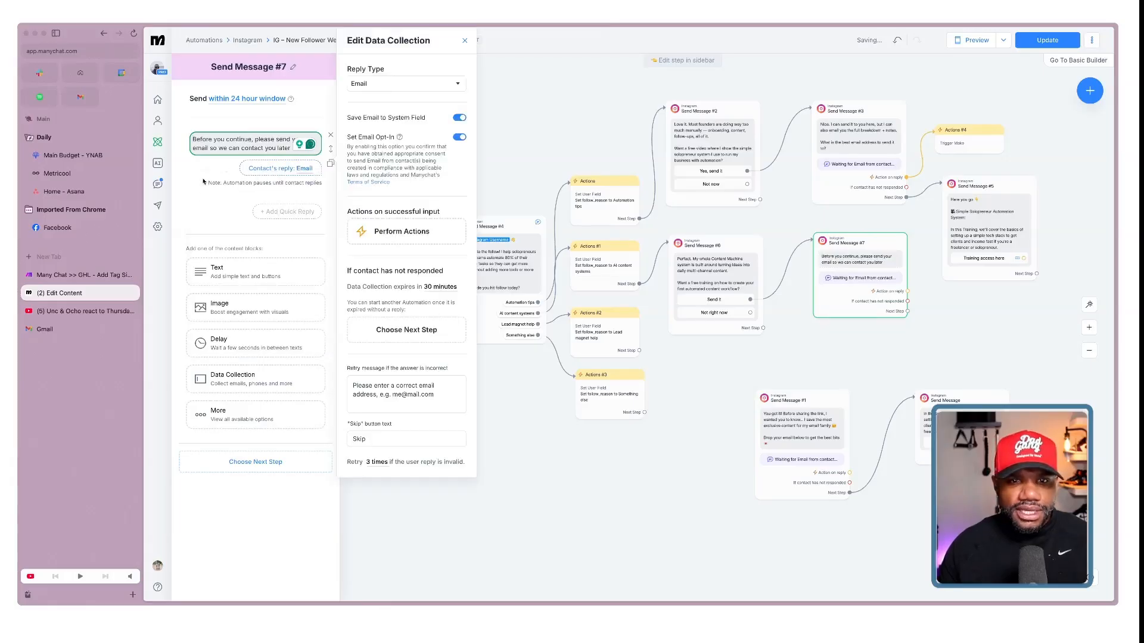
{"action": "triple_click", "coordinate": [252, 140]}
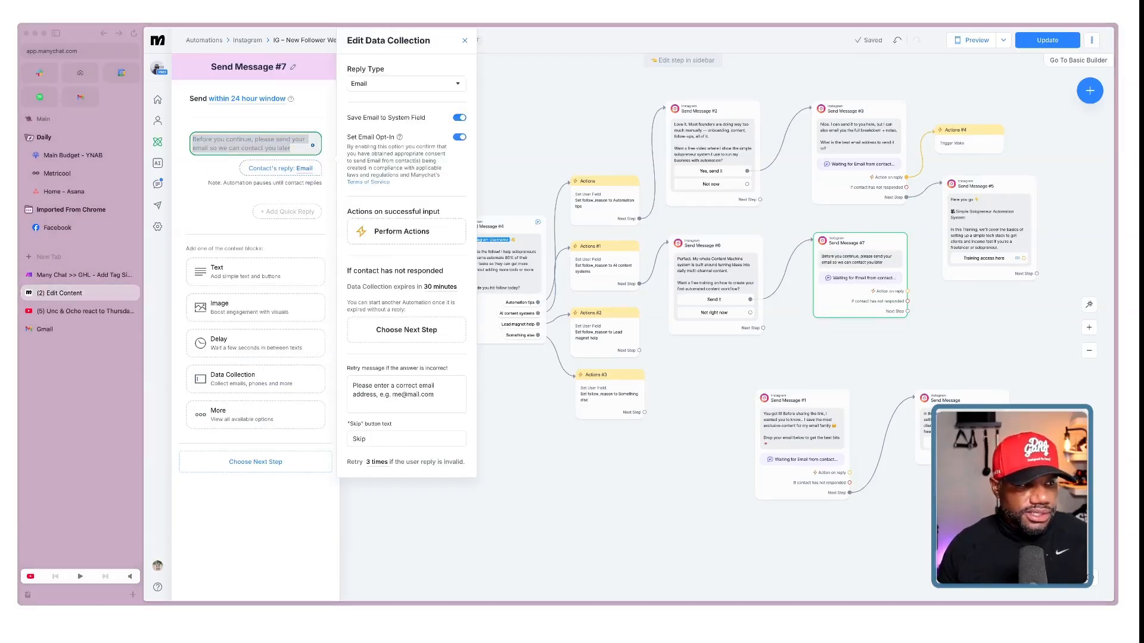
{"action": "type", "text": "Nice. I can send it here or email you the full breakdown + checklist.  Where should I send it?"}
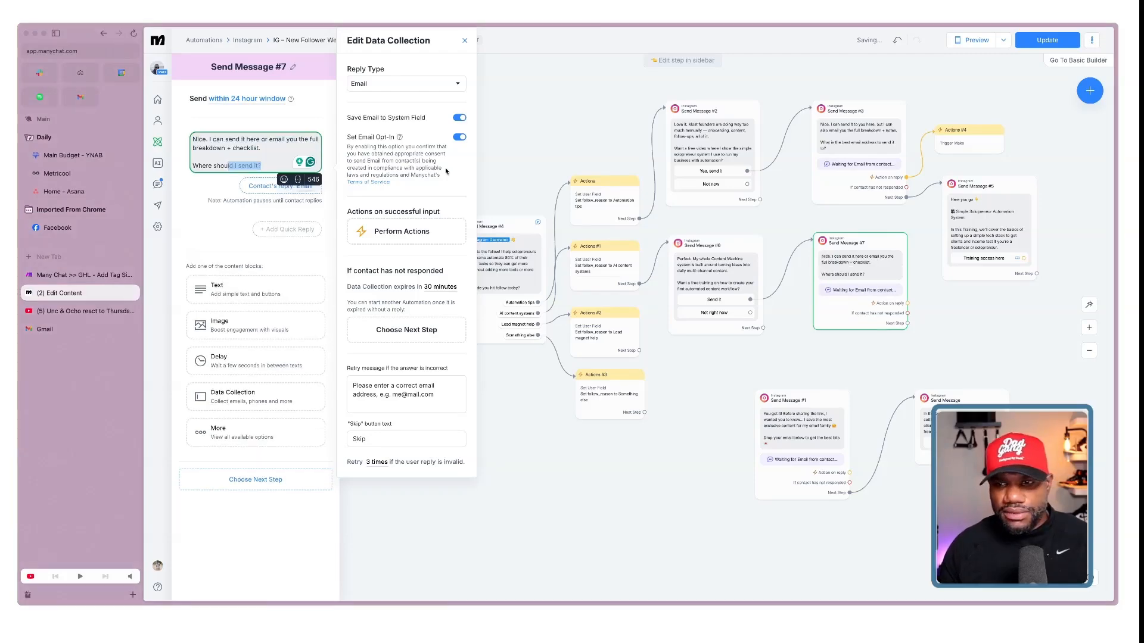
Replace the closing line in Send Message #7 with Send Message #3's question "What is the best email address to send it to?"
{"action": "left_click", "coordinate": [879, 143]}
{"action": "mouse_move", "coordinate": [860, 140]}
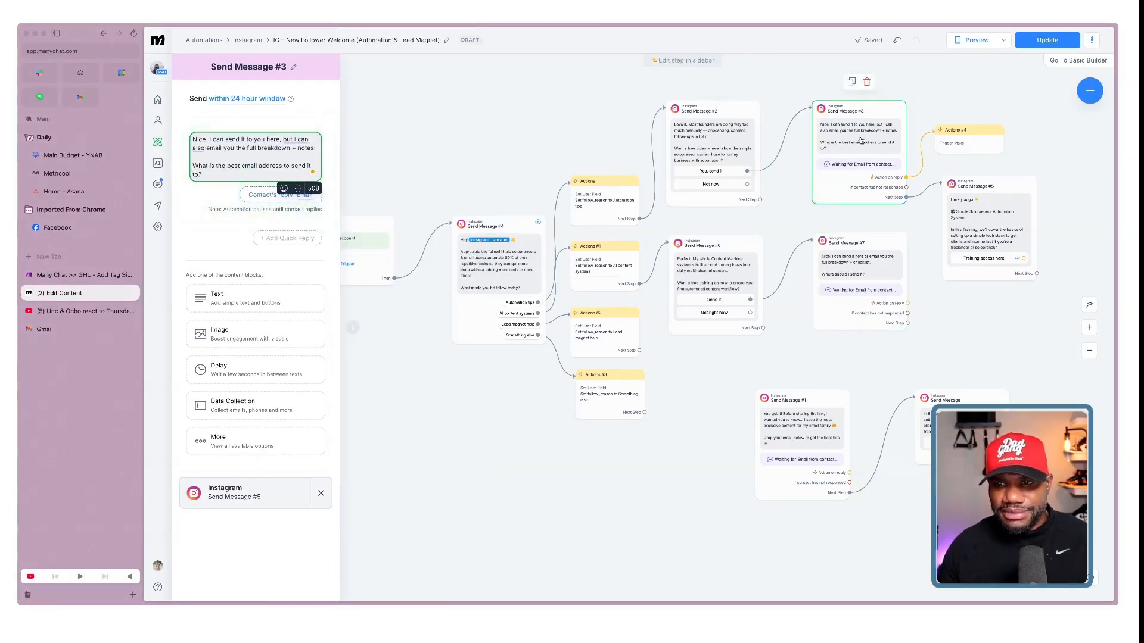
{"action": "scroll", "coordinate": [856, 140], "scroll_direction": "up", "scroll_amount": 5}
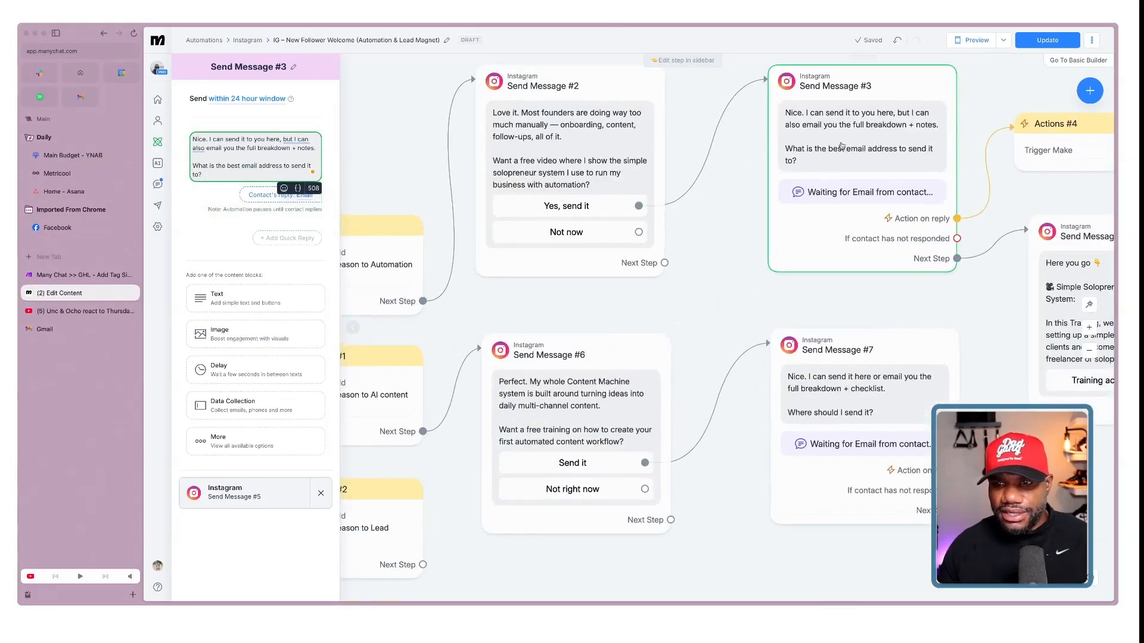
{"action": "left_click_drag", "start_coordinate": [203, 174], "coordinate": [193, 167]}
{"action": "left_click", "coordinate": [369, 171]}
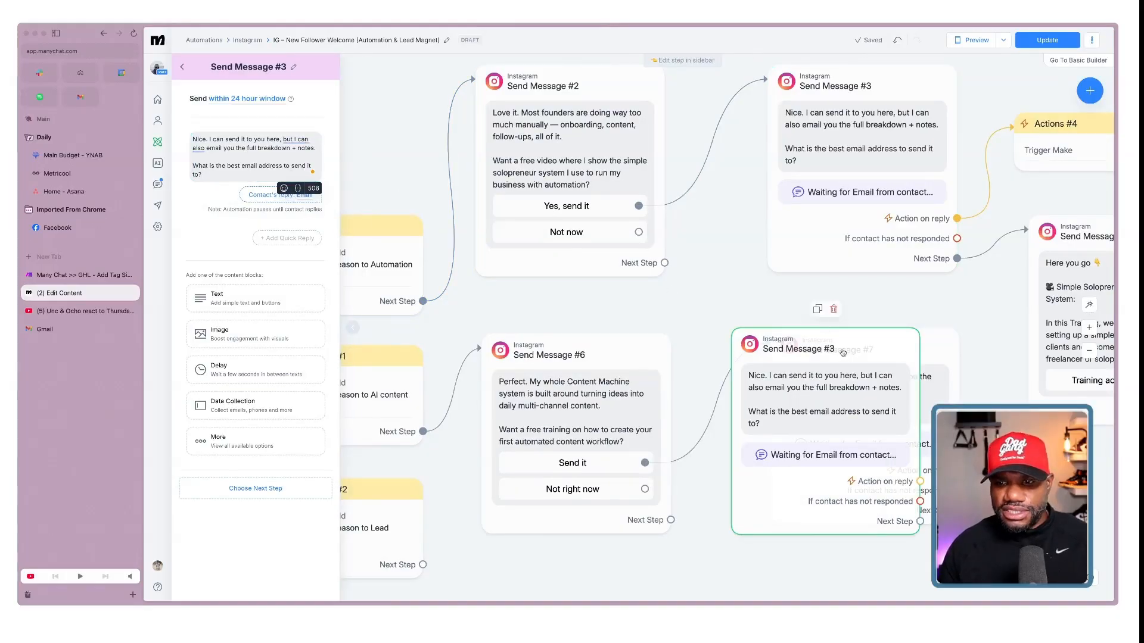
{"action": "left_click", "coordinate": [890, 305]}
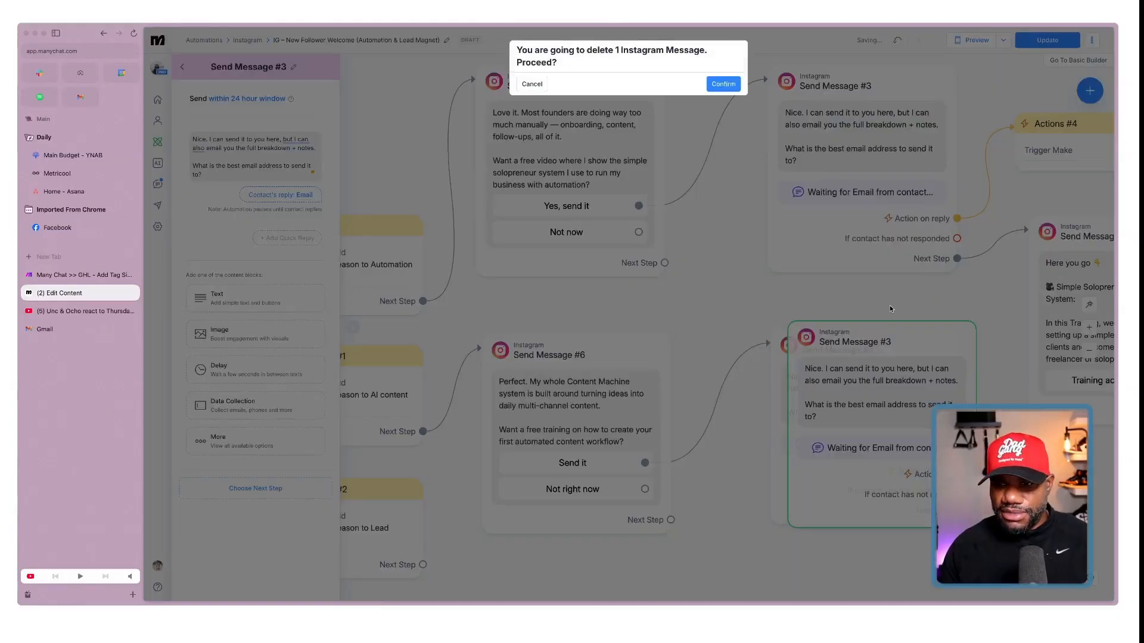
{"action": "left_click", "coordinate": [721, 83]}
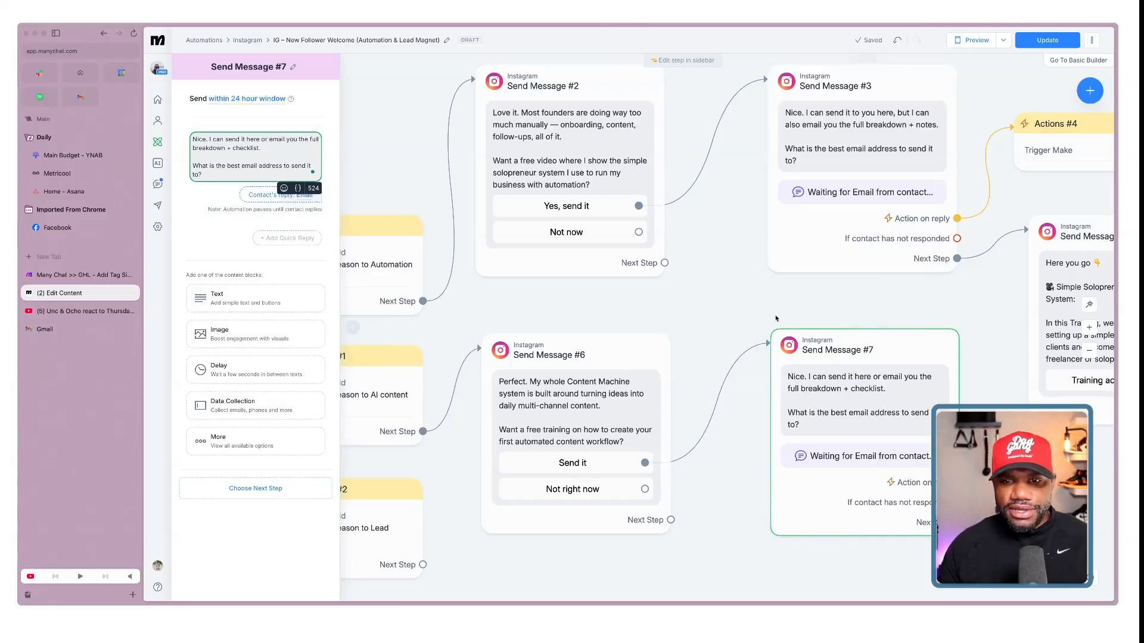
Link the action on reply of Send Message #7 to a new Actions step beside it
{"action": "scroll", "coordinate": [909, 287], "scroll_direction": "down", "scroll_amount": 5}
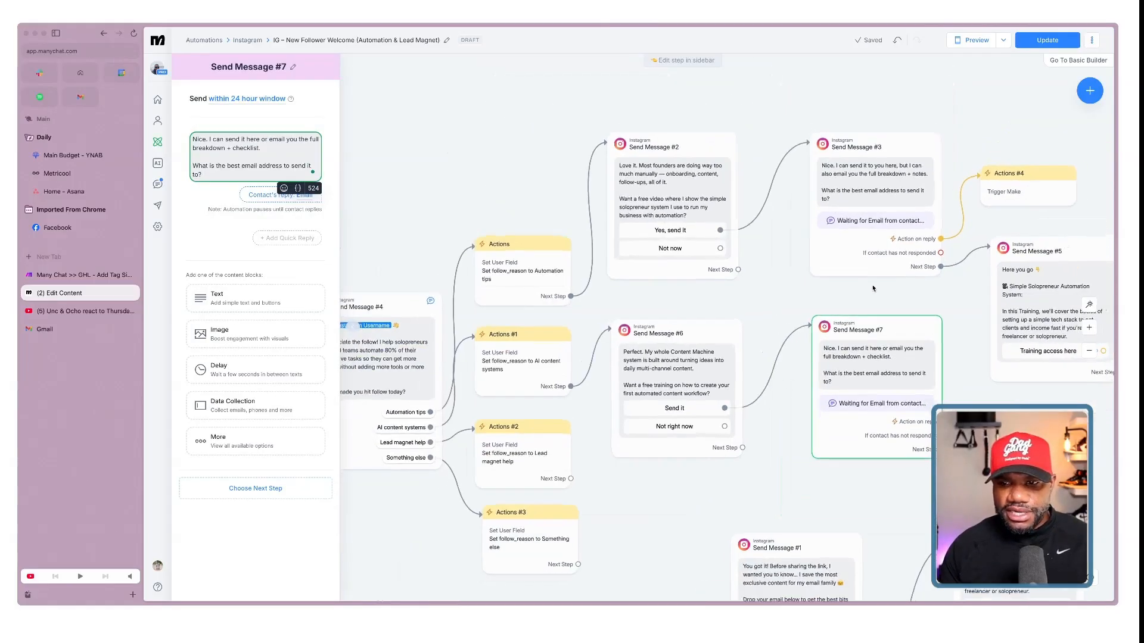
{"action": "left_click_drag", "start_coordinate": [872, 288], "coordinate": [788, 244]}
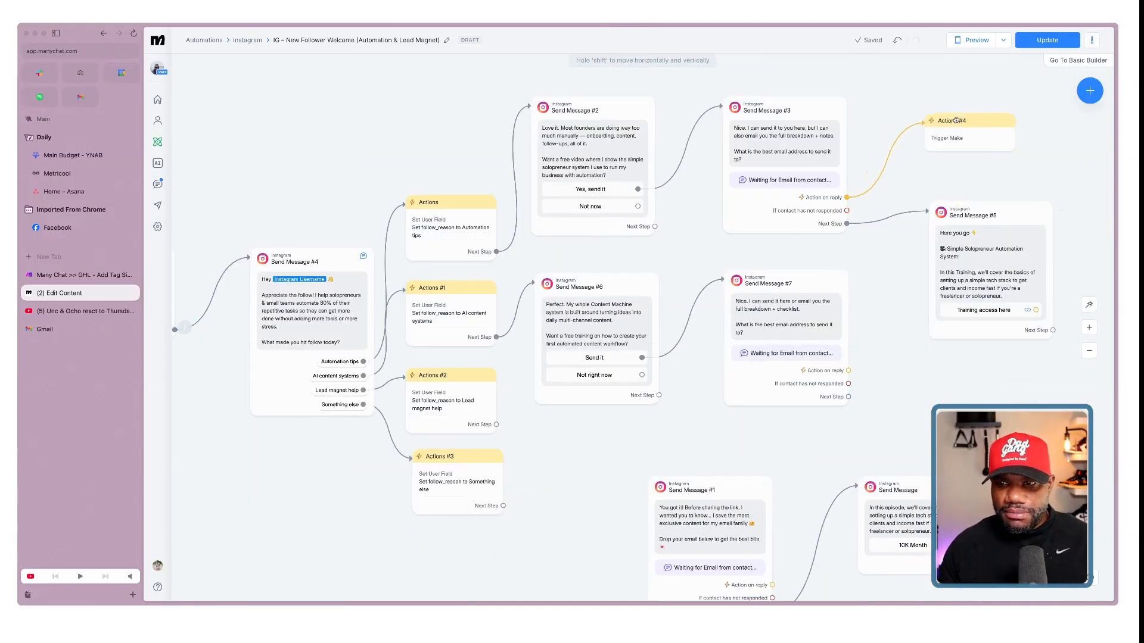
{"action": "left_click", "coordinate": [847, 370]}
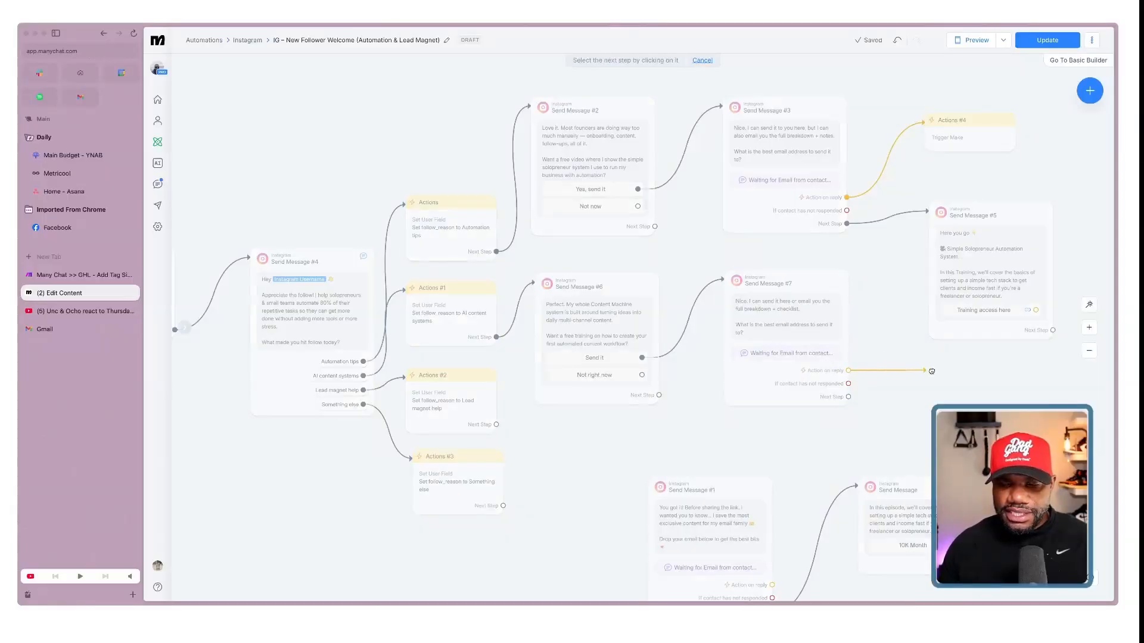
{"action": "left_click", "coordinate": [929, 367]}
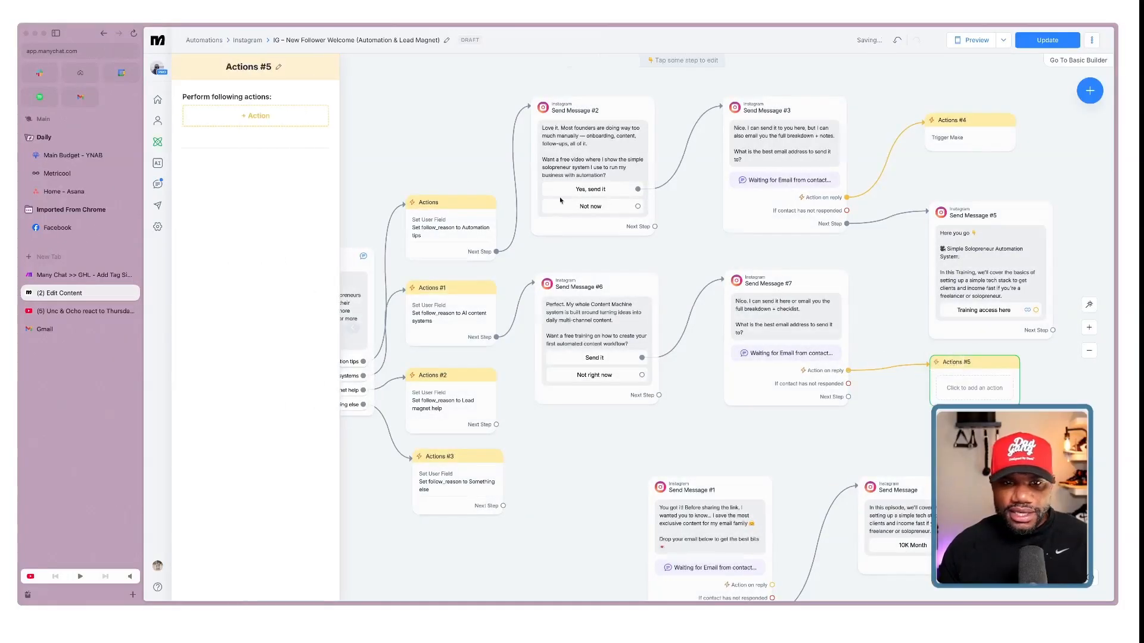
Add a Trigger Make action to Actions #5 using the "Simple Content Machine - Waitlist" webhook
{"action": "left_click", "coordinate": [257, 126]}
{"action": "left_click", "coordinate": [262, 132]}
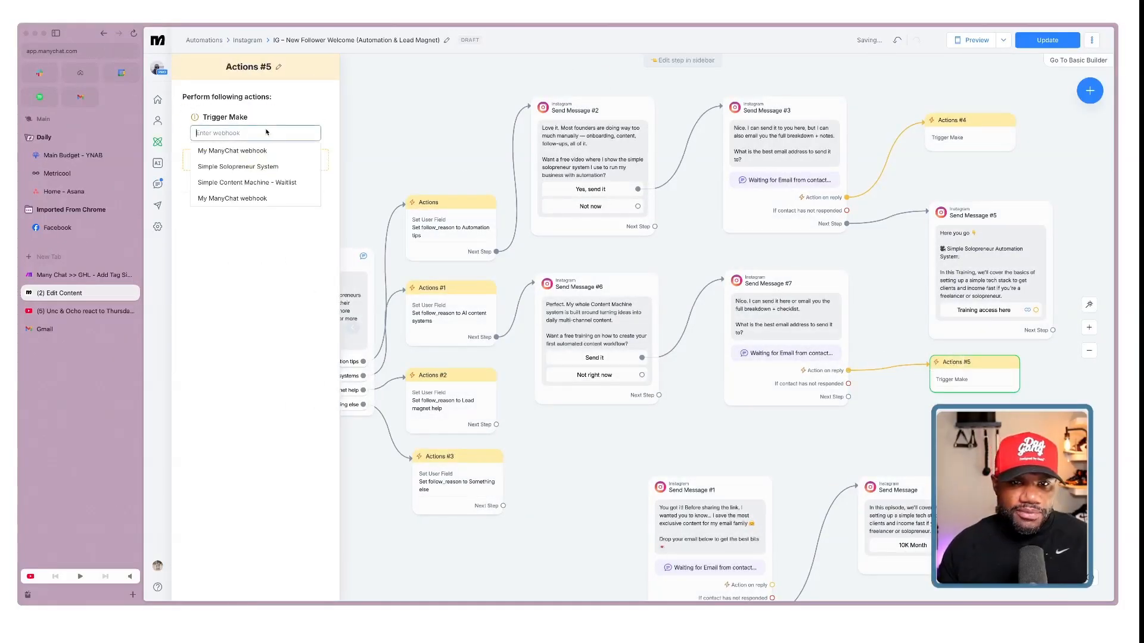
{"action": "left_click", "coordinate": [280, 183]}
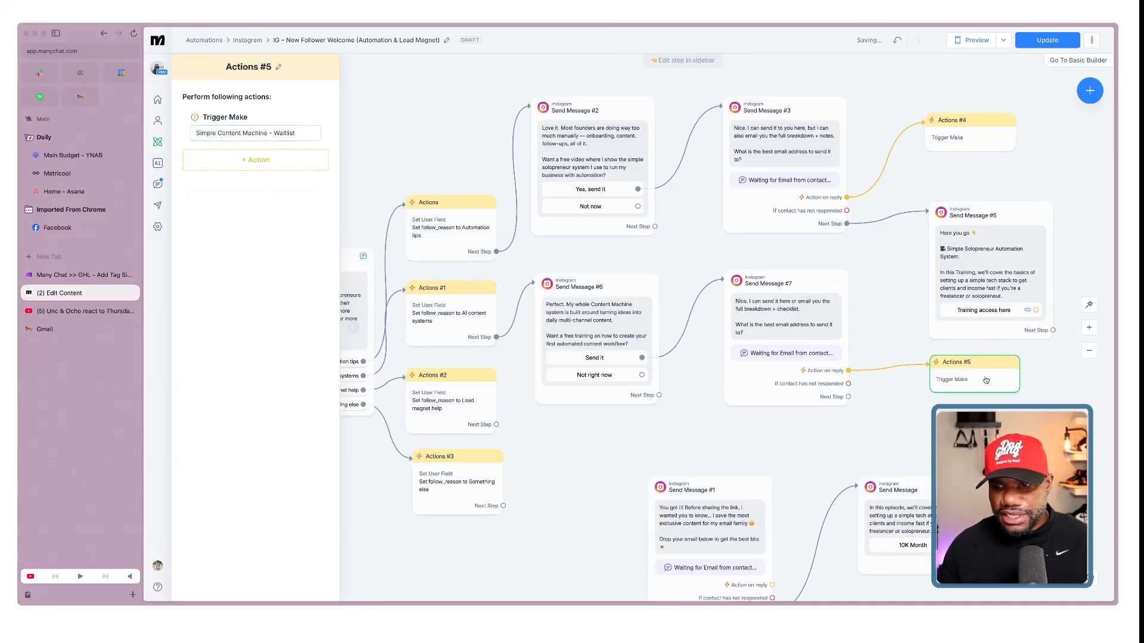
Link the next step of Send Message #7 to a new Instagram message reading "Here you go 👇 🎥 How I Use AI to Automate Content:"
{"action": "left_click_drag", "start_coordinate": [968, 368], "coordinate": [950, 363]}
{"action": "left_click_drag", "start_coordinate": [848, 396], "coordinate": [983, 400]}
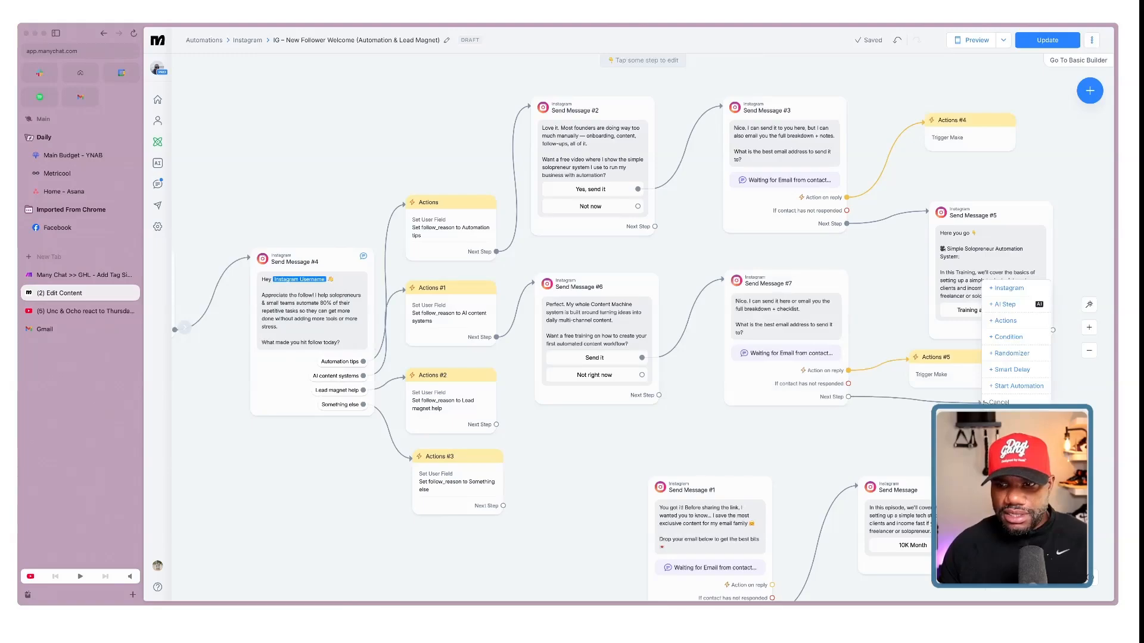
{"action": "left_click", "coordinate": [1021, 290]}
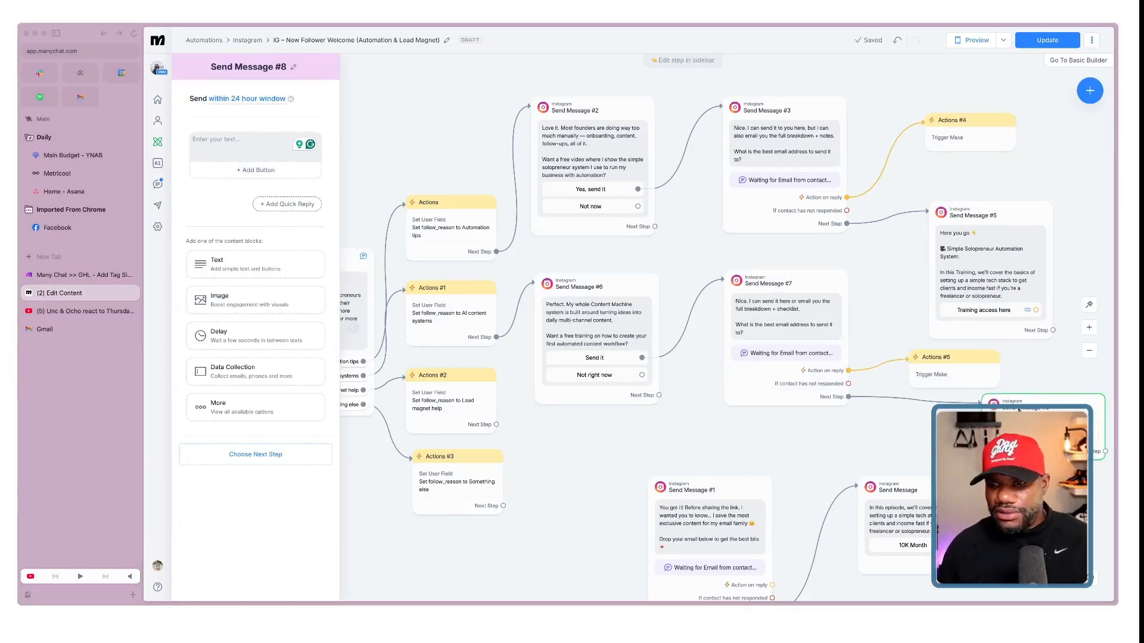
{"action": "type", "text": "Here you go 👇  🎥 How I Use AI to Automate Content:"}
Add a "Training Access Here" button that opens a website to Send Message #8
{"action": "left_click", "coordinate": [259, 197]}
{"action": "type", "text": "Tra"}
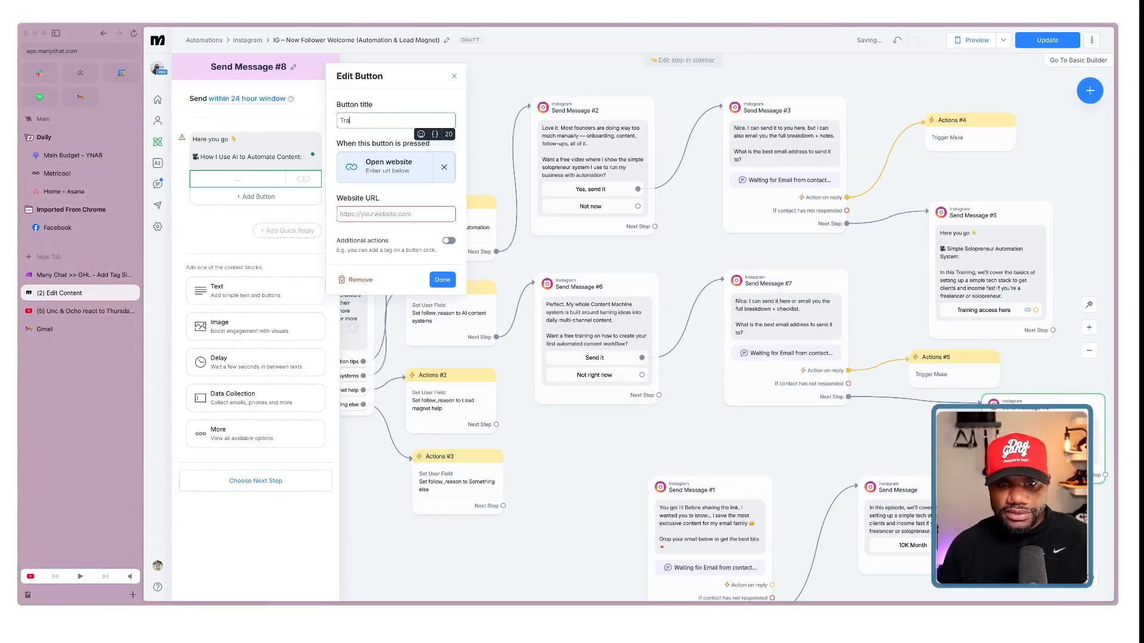
{"action": "type", "text": "ining Access Here"}
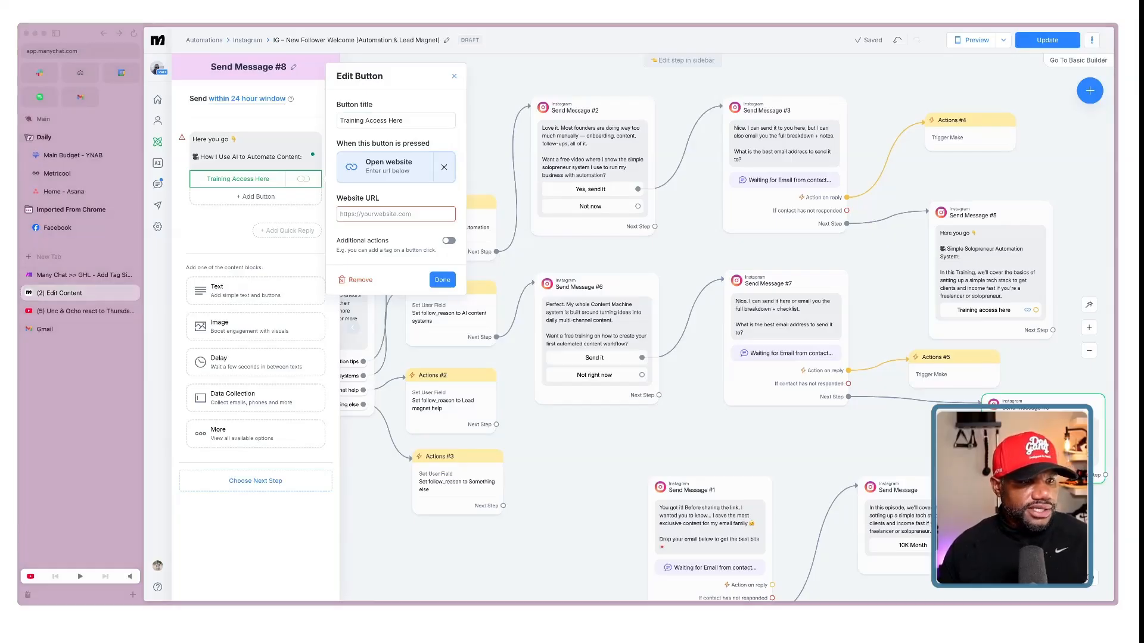
{"action": "left_click", "coordinate": [378, 196]}
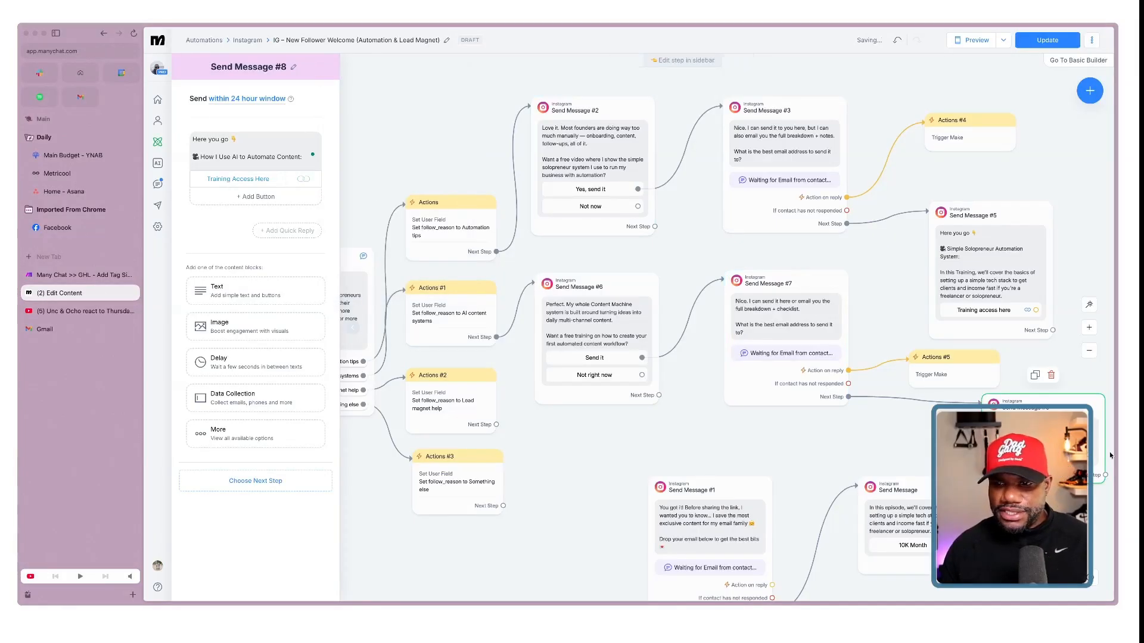
Link the next step of Actions #2, which sets follow_reason to Lead magnet help, to a new Instagram message
{"action": "left_click", "coordinate": [461, 410]}
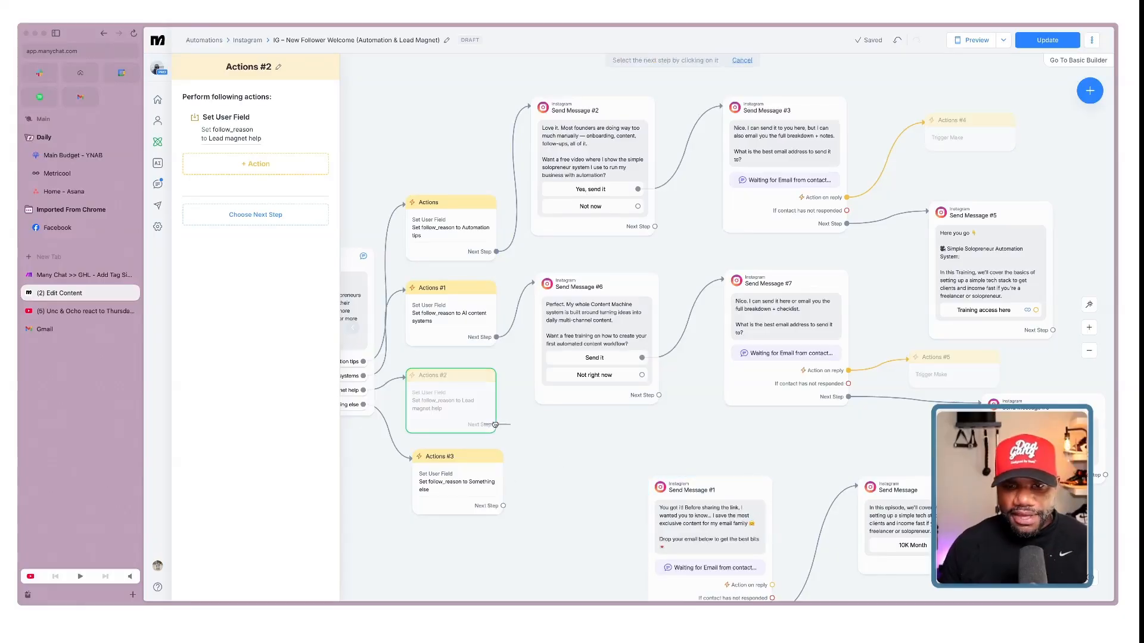
{"action": "left_click_drag", "start_coordinate": [495, 426], "coordinate": [549, 433]}
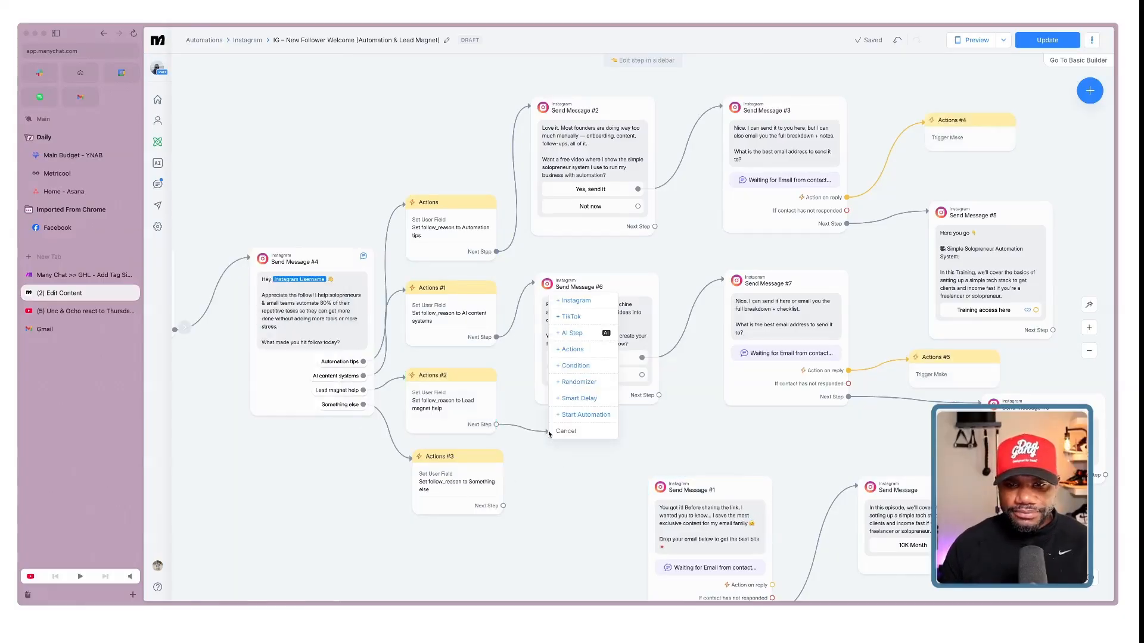
{"action": "left_click", "coordinate": [577, 300]}
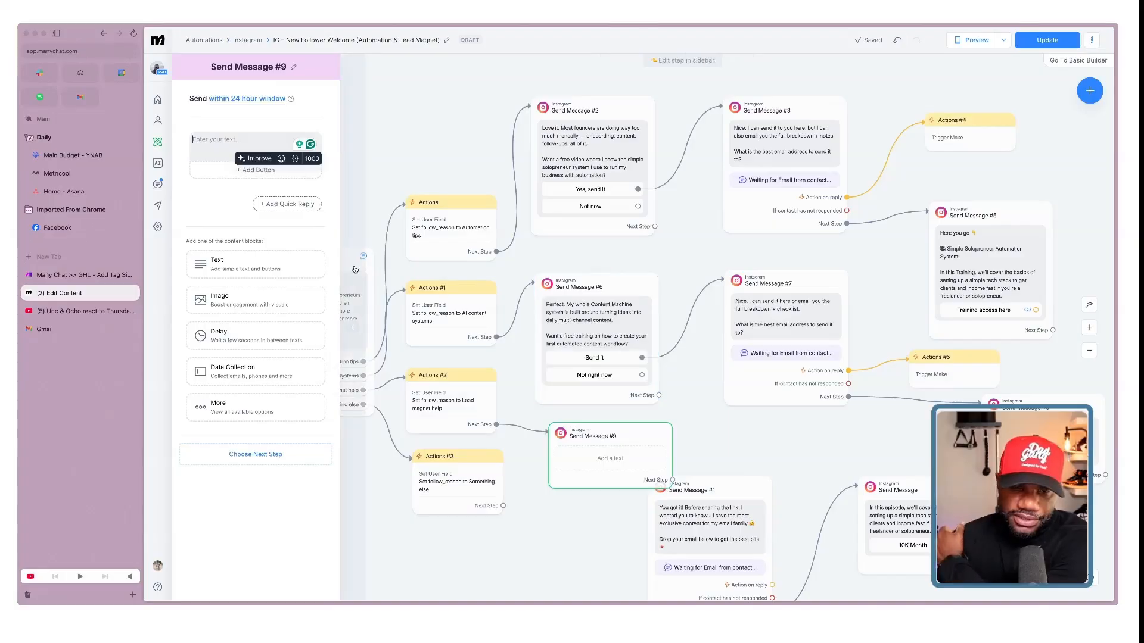
Replace the empty text block in Send Message #9 with a data collection block using the Email reply type
{"action": "left_click", "coordinate": [250, 146]}
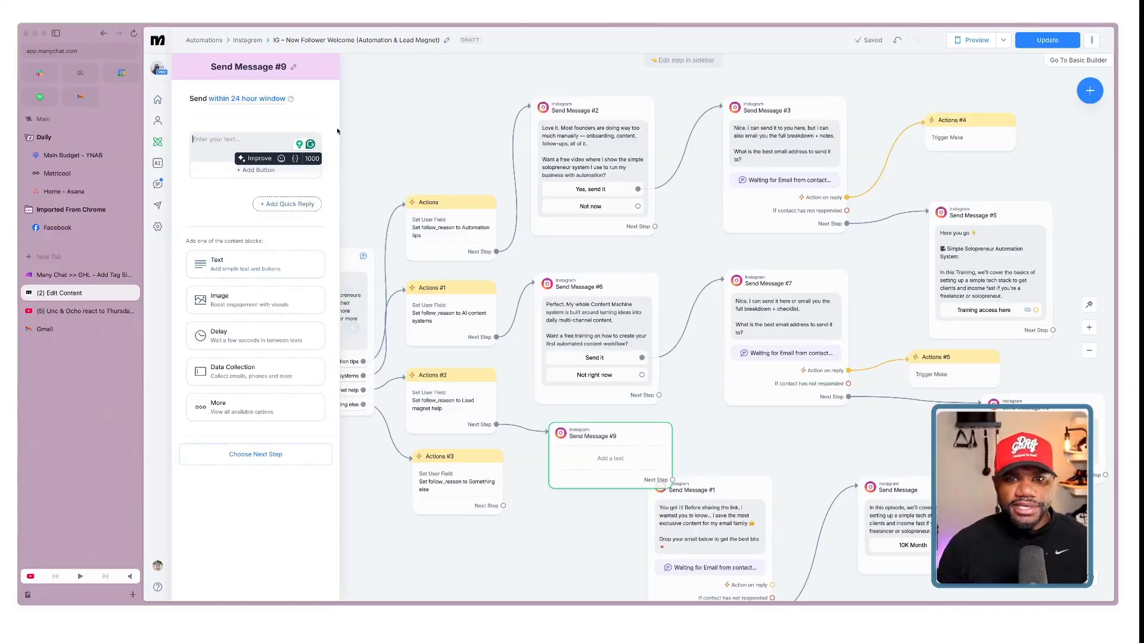
{"action": "left_click", "coordinate": [331, 136]}
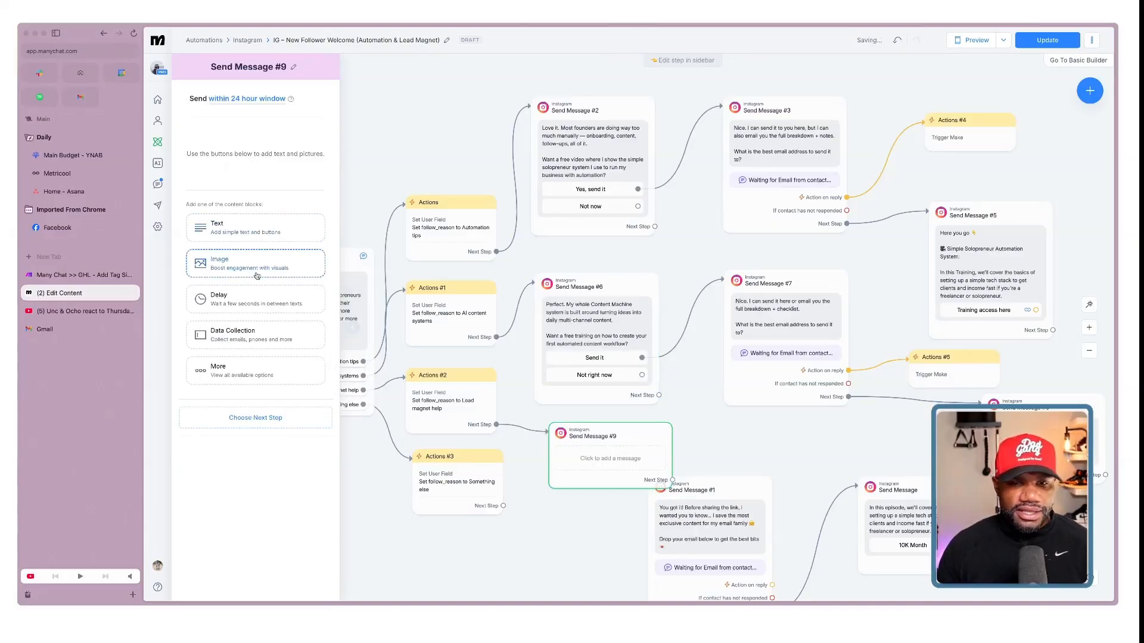
{"action": "left_click", "coordinate": [251, 338]}
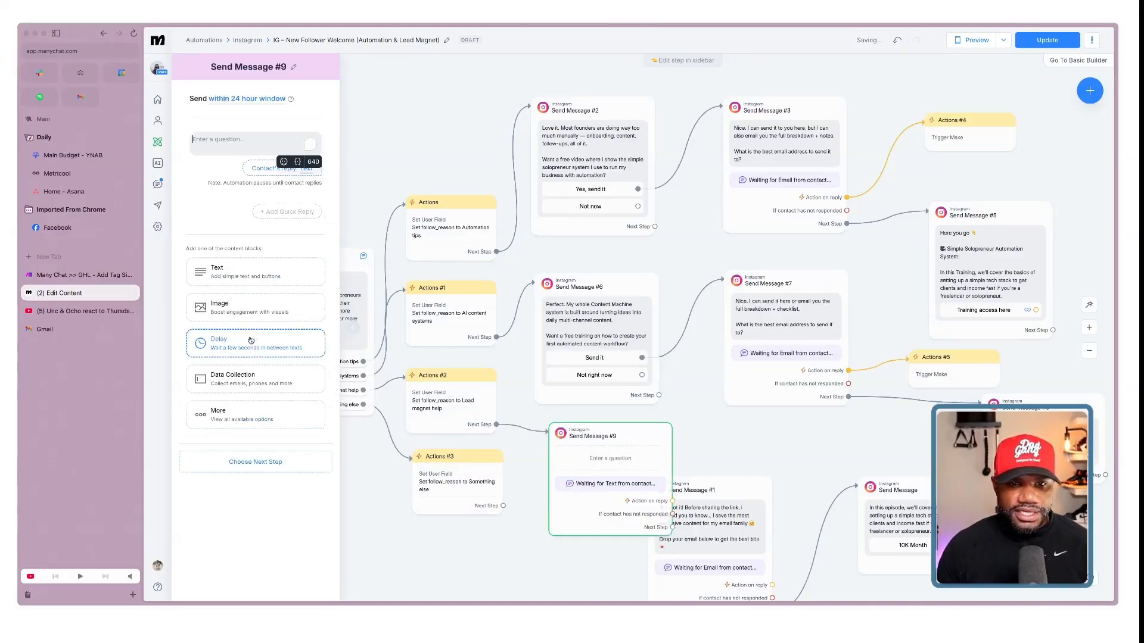
{"action": "left_click", "coordinate": [306, 168]}
{"action": "left_click", "coordinate": [410, 99]}
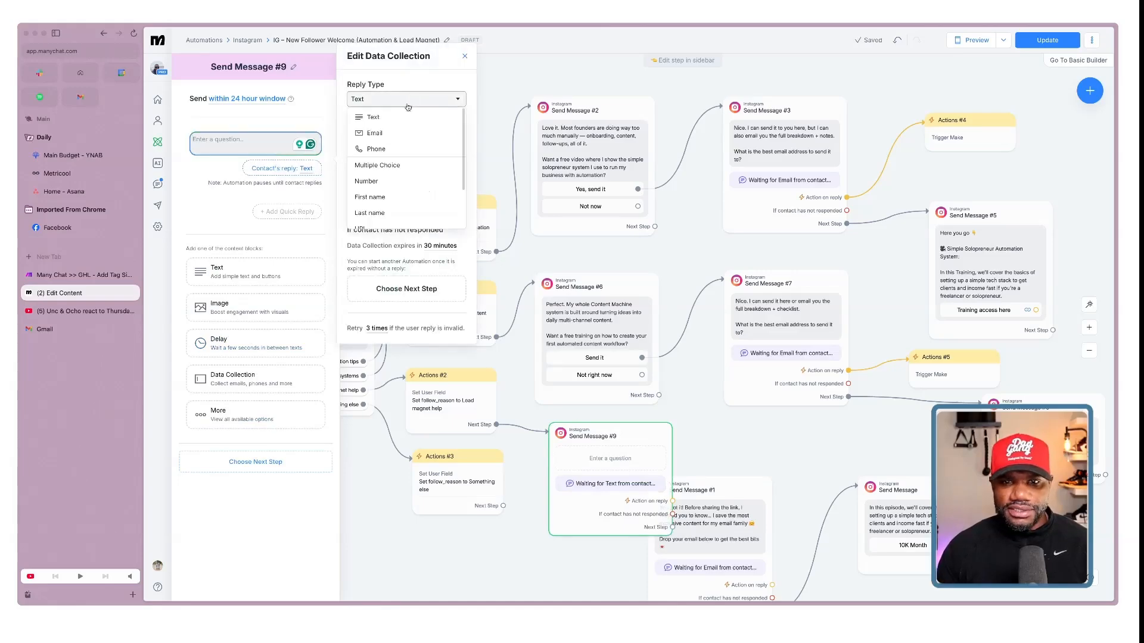
{"action": "left_click", "coordinate": [395, 133]}
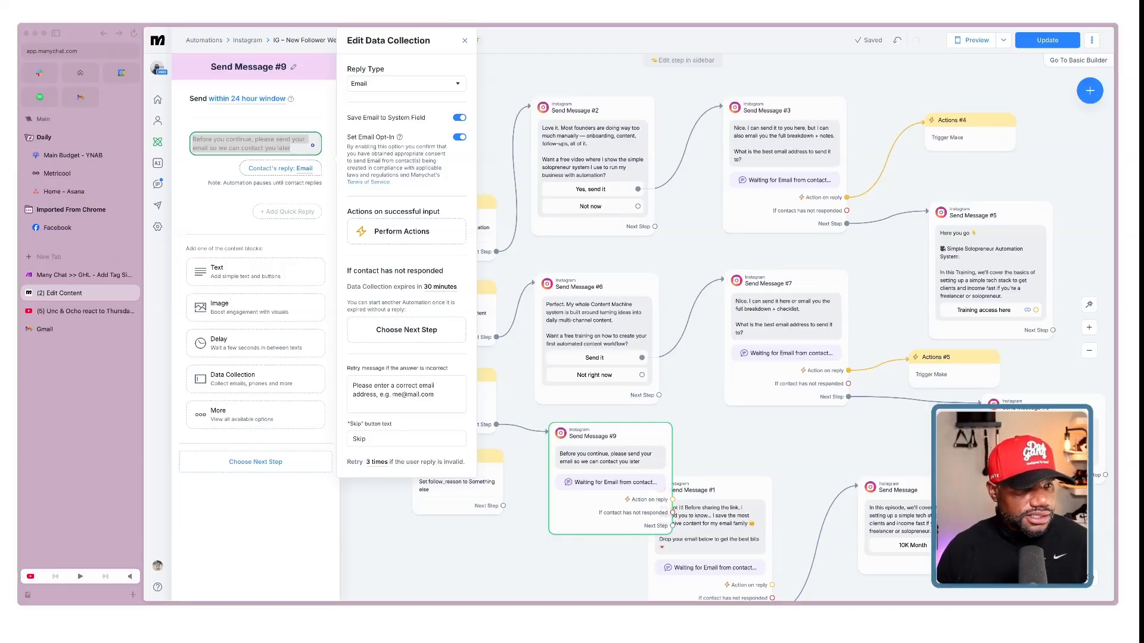
Set the question to "Perfect. I can send it via DM or email you the full breakdown + outline. What's the best email address to send it to?"
{"action": "type", "text": "Perfect. I can send it via DM or email you the full breakdown + outline."}
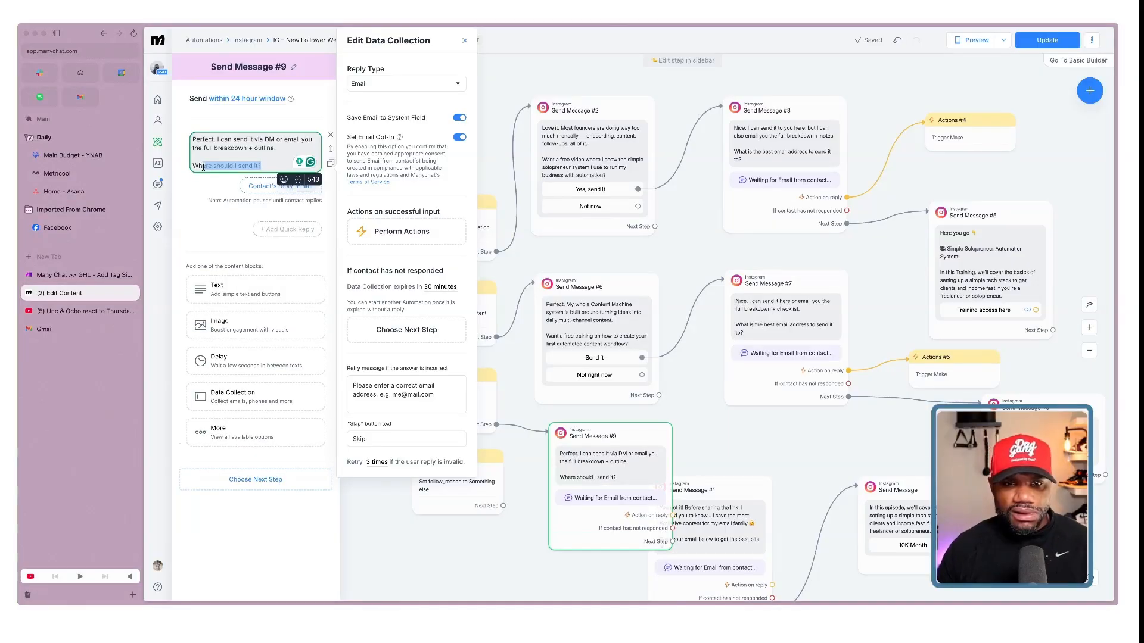
{"action": "type", "text": "What's the "}
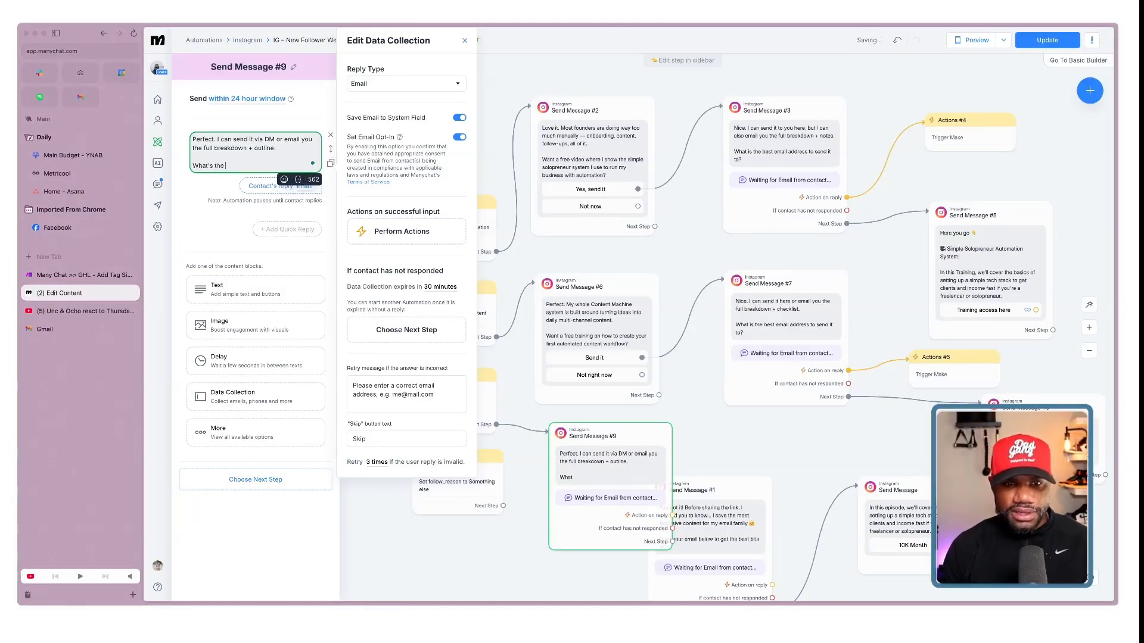
{"action": "type", "text": "best email address to send it to?"}
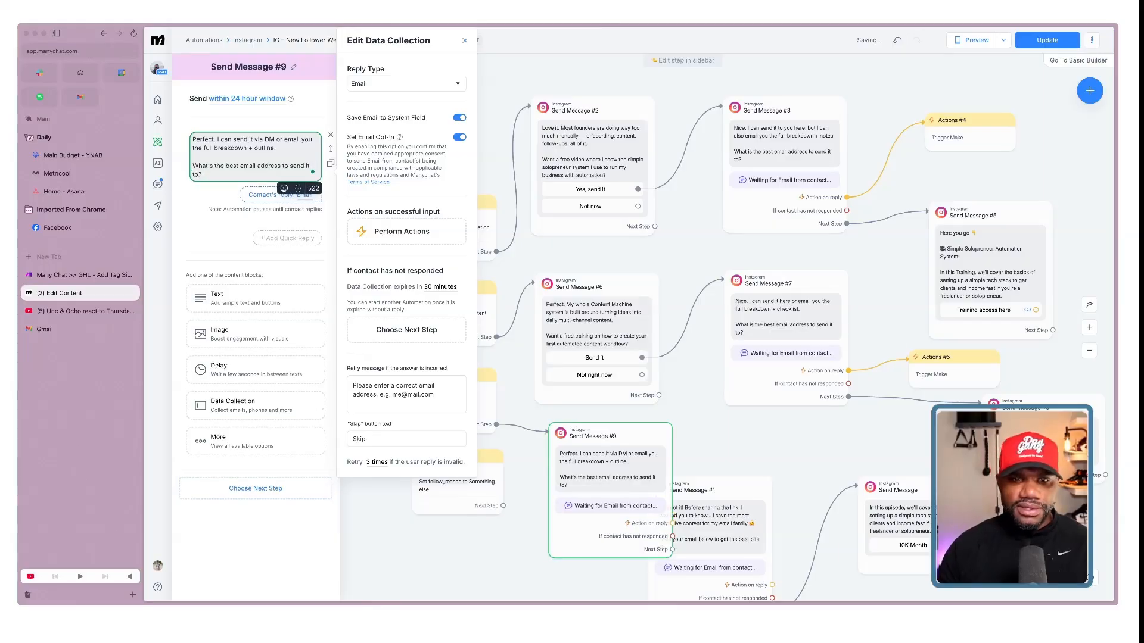
Attach an Actions step to the reply of Send Message #9 that triggers Make with "Simple Solopreneur System"
{"action": "left_click", "coordinate": [412, 239]}
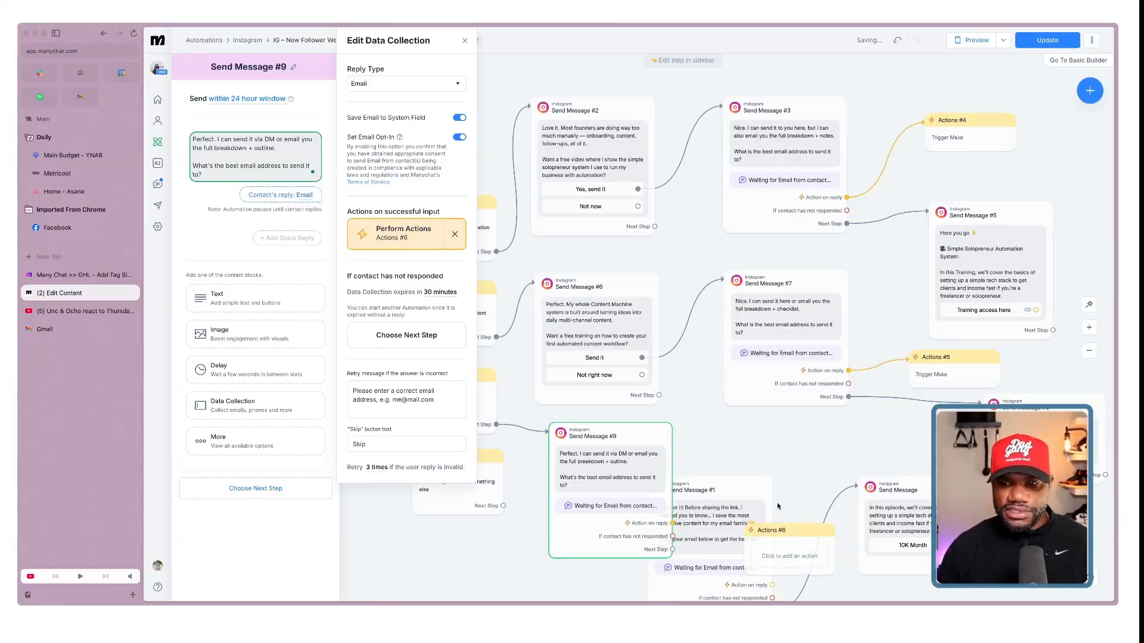
{"action": "left_click", "coordinate": [808, 441]}
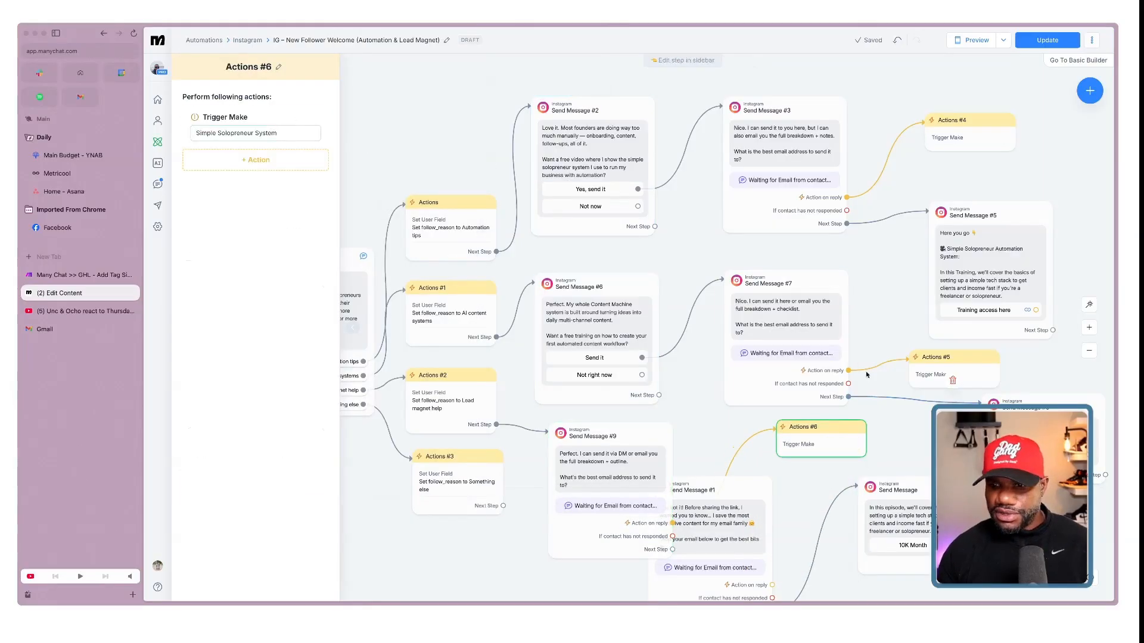
Delete the leftover Send Message #1 and the Send Message step containing the "10K Month" button
{"action": "scroll", "coordinate": [863, 345], "scroll_direction": "down", "scroll_amount": 3}
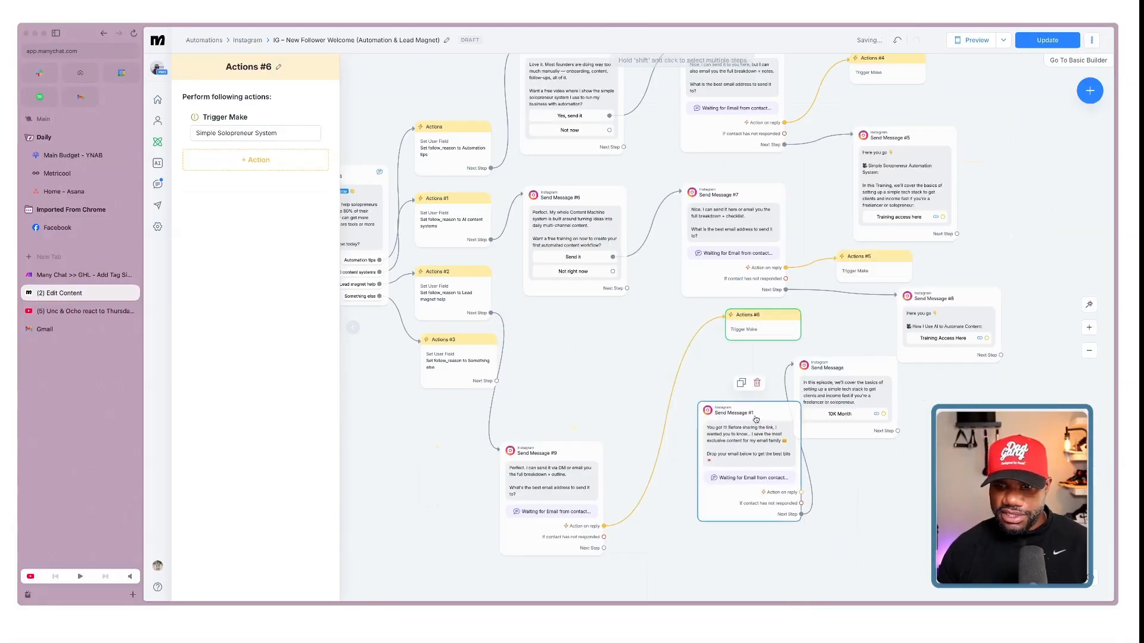
{"action": "left_click", "coordinate": [757, 383]}
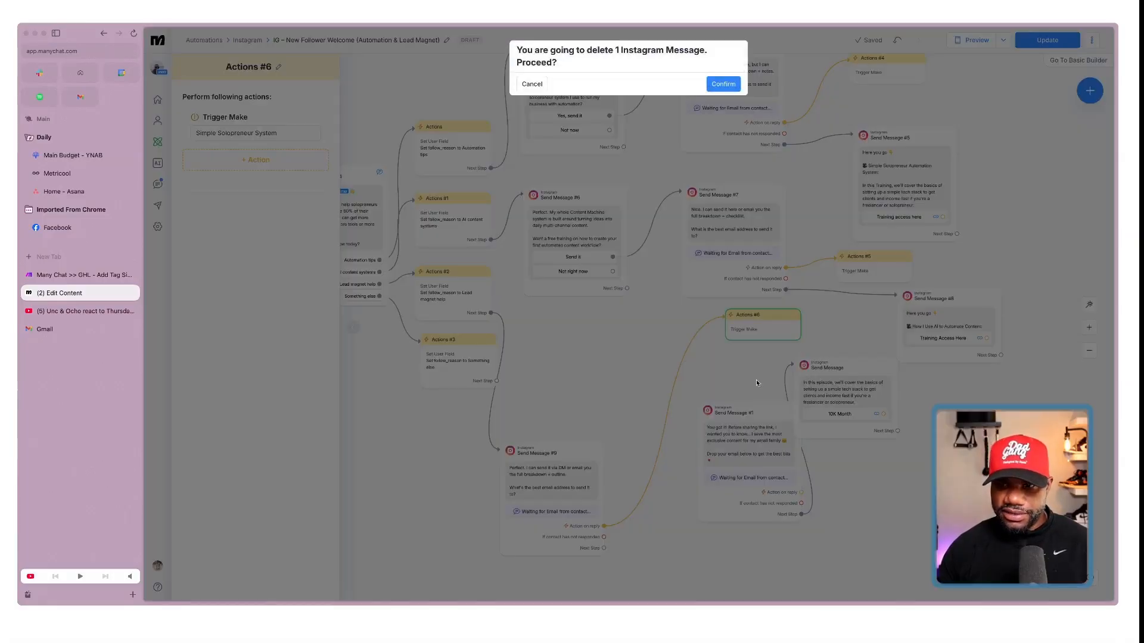
{"action": "left_click", "coordinate": [732, 84]}
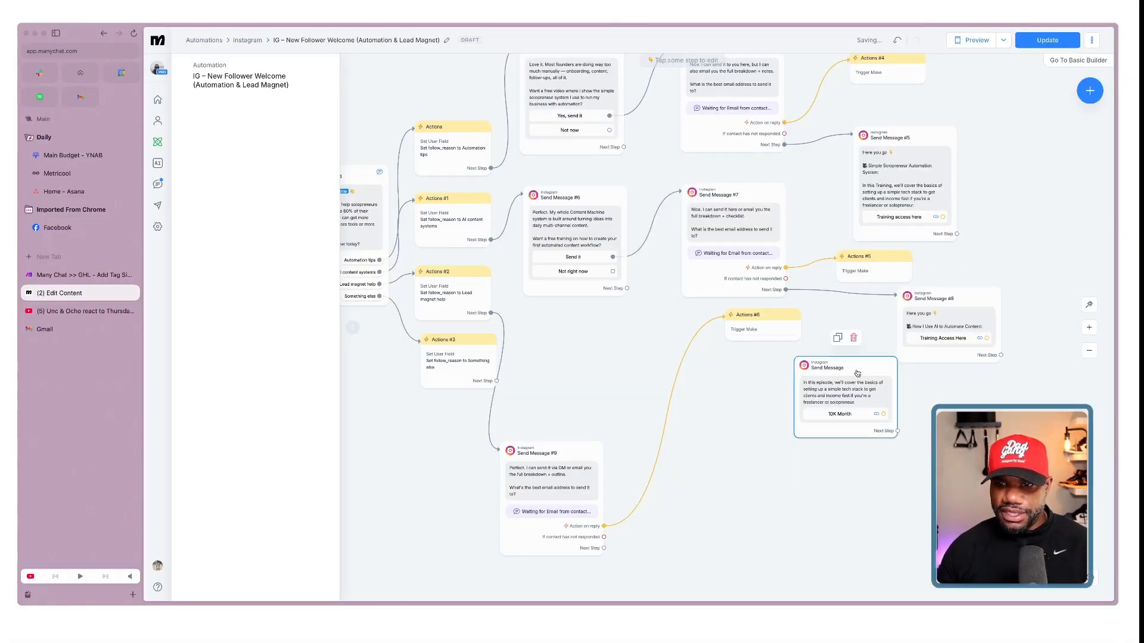
{"action": "left_click_drag", "start_coordinate": [862, 370], "coordinate": [855, 395]}
{"action": "left_click", "coordinate": [847, 364]}
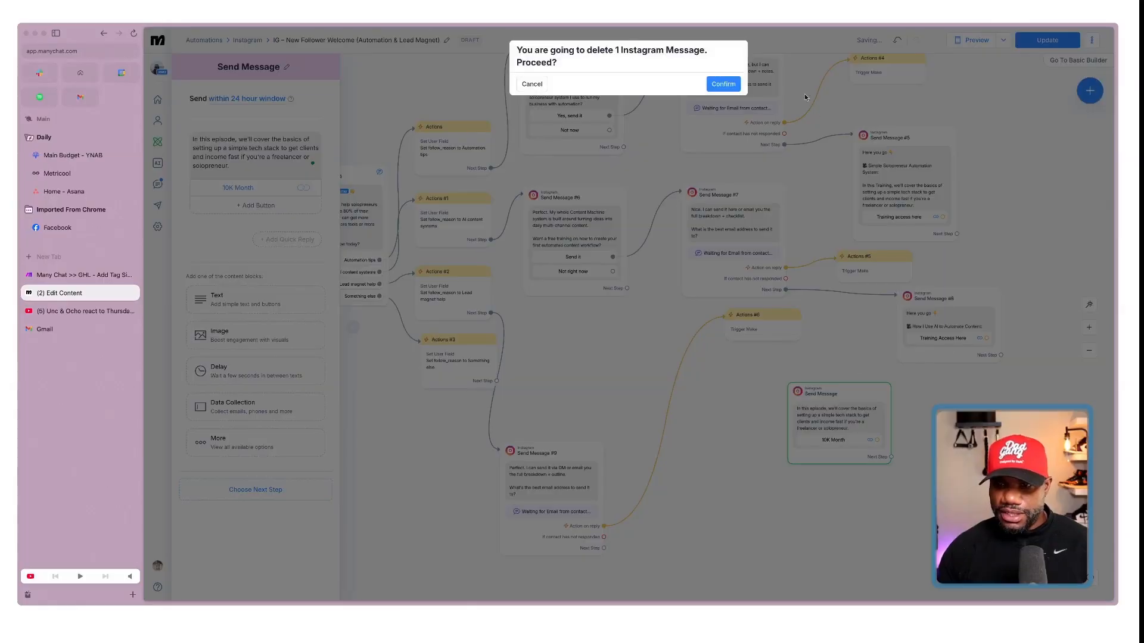
{"action": "left_click", "coordinate": [723, 84]}
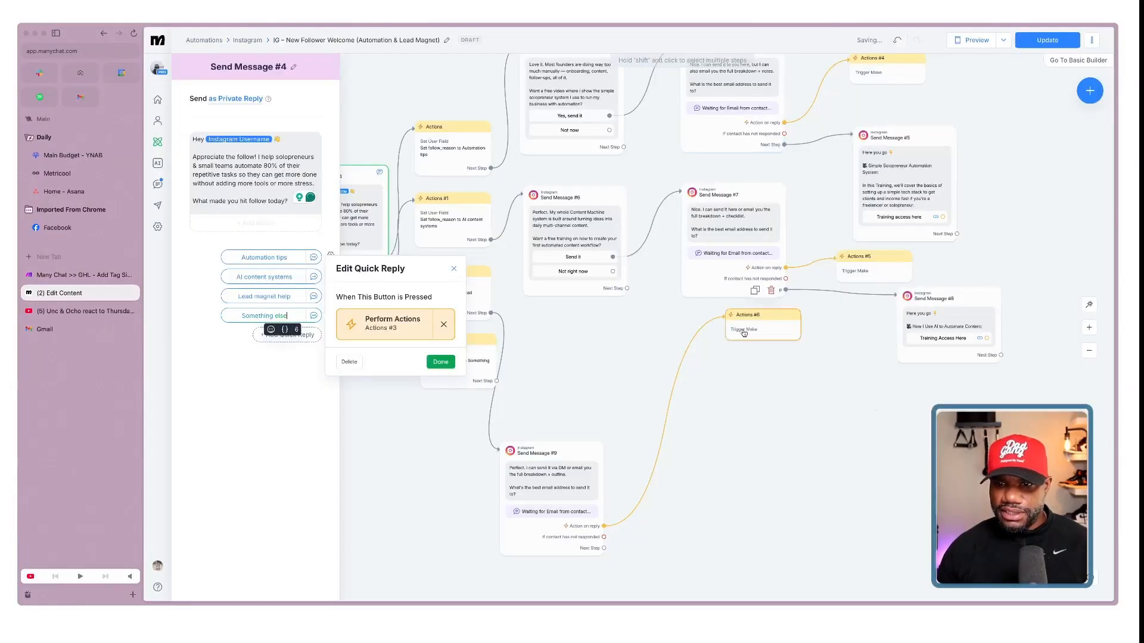
Place Send Message #9 and Actions #6 beside Actions #2, and move Actions #3 well below them
{"action": "left_click_drag", "start_coordinate": [744, 335], "coordinate": [679, 448]}
{"action": "left_click_drag", "start_coordinate": [507, 457], "coordinate": [534, 339]}
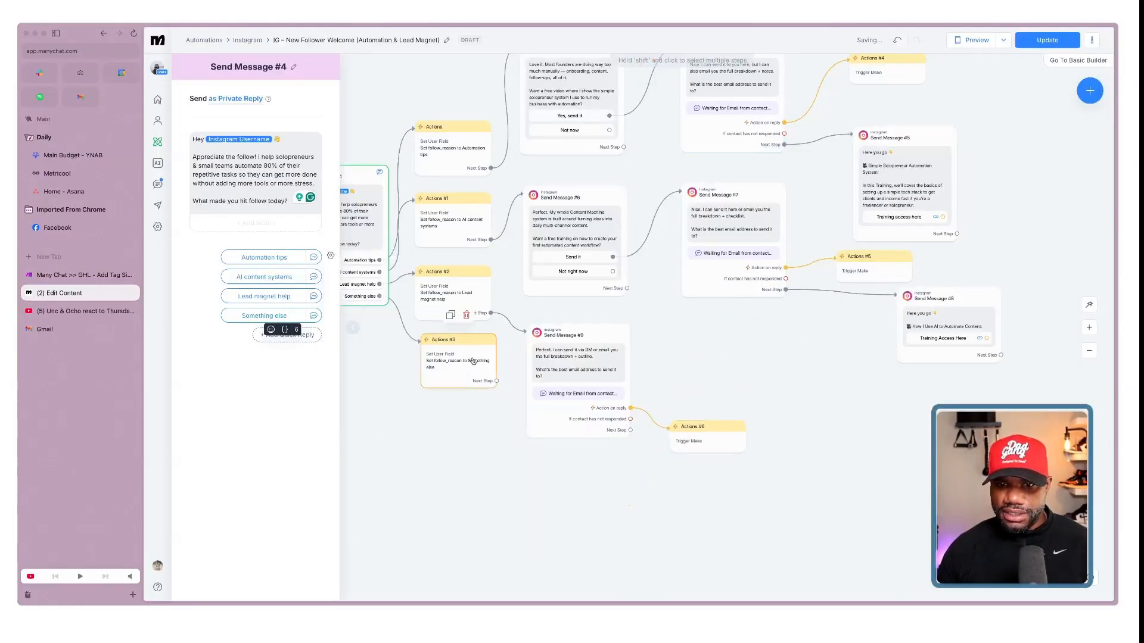
{"action": "left_click_drag", "start_coordinate": [472, 360], "coordinate": [466, 521]}
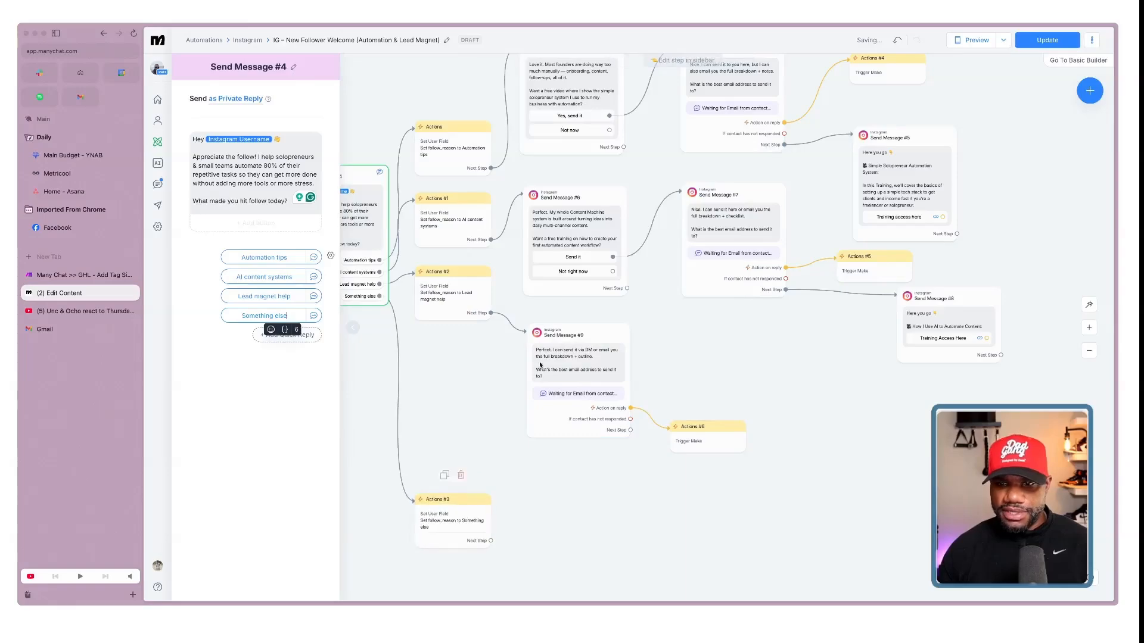
Line up Send Message #2, Send Message #3, Actions #4 and Send Message #5 in a row beside the Automation tips action
{"action": "scroll", "coordinate": [610, 250], "scroll_direction": "down", "scroll_amount": 5}
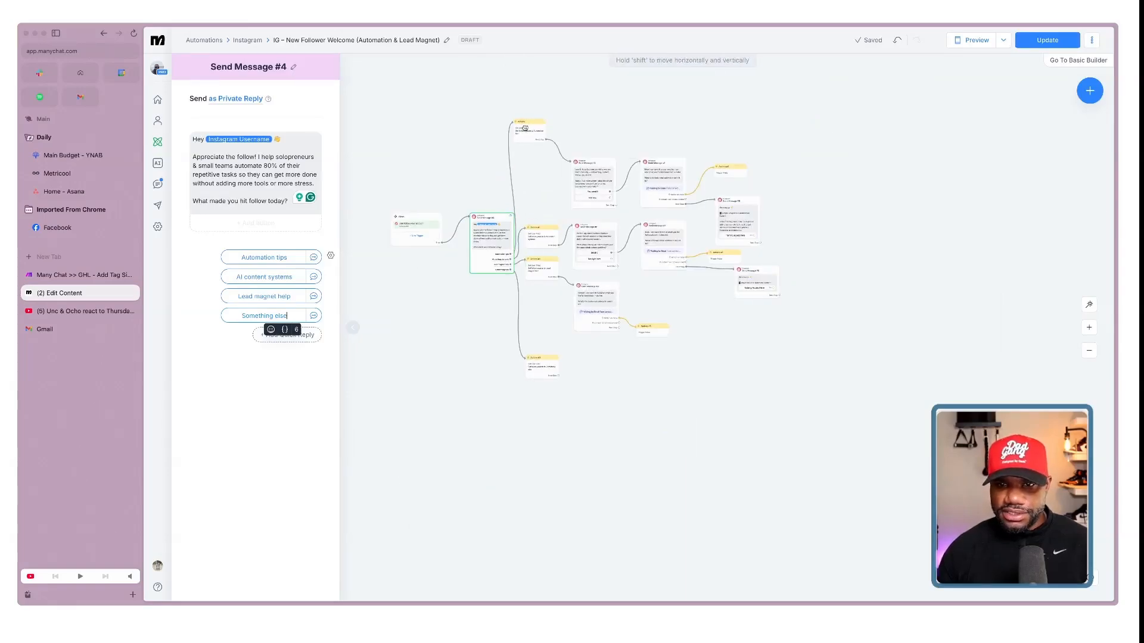
{"action": "left_click_drag", "start_coordinate": [591, 188], "coordinate": [594, 147]}
{"action": "left_click_drag", "start_coordinate": [670, 186], "coordinate": [673, 141]}
{"action": "left_click_drag", "start_coordinate": [724, 169], "coordinate": [744, 110]}
{"action": "left_click", "coordinate": [747, 231]}
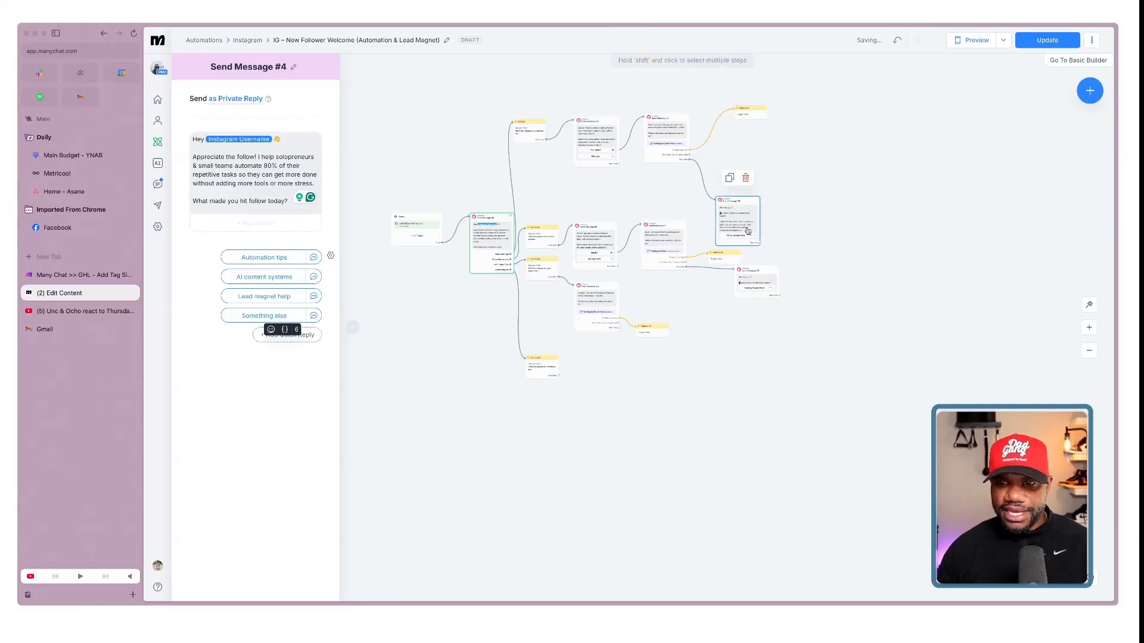
{"action": "left_click_drag", "start_coordinate": [748, 232], "coordinate": [763, 186]}
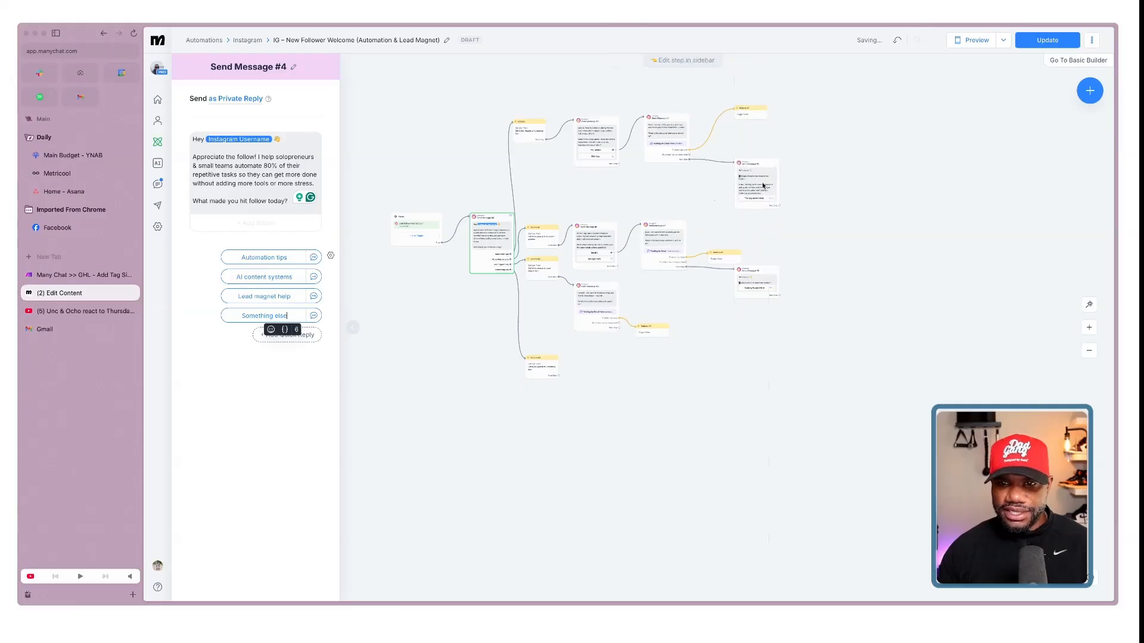
Arrange the AI content systems branch's messages and Actions #5 in their own row beneath the Automation tips branch
{"action": "left_click_drag", "start_coordinate": [592, 227], "coordinate": [608, 205]}
{"action": "mouse_move", "coordinate": [547, 280]}
{"action": "left_mouse_down"}
{"action": "mouse_move", "coordinate": [543, 359]}
{"action": "mouse_move", "coordinate": [534, 261]}
{"action": "left_mouse_up"}
{"action": "left_click_drag", "start_coordinate": [666, 284], "coordinate": [671, 260]}
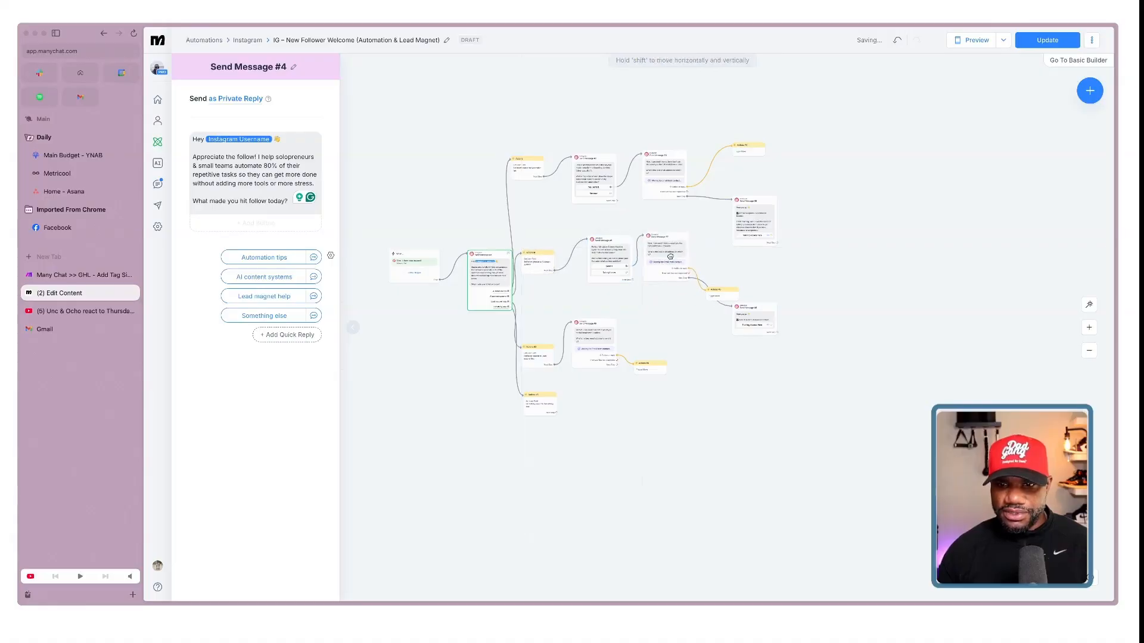
{"action": "left_click_drag", "start_coordinate": [719, 294], "coordinate": [754, 260]}
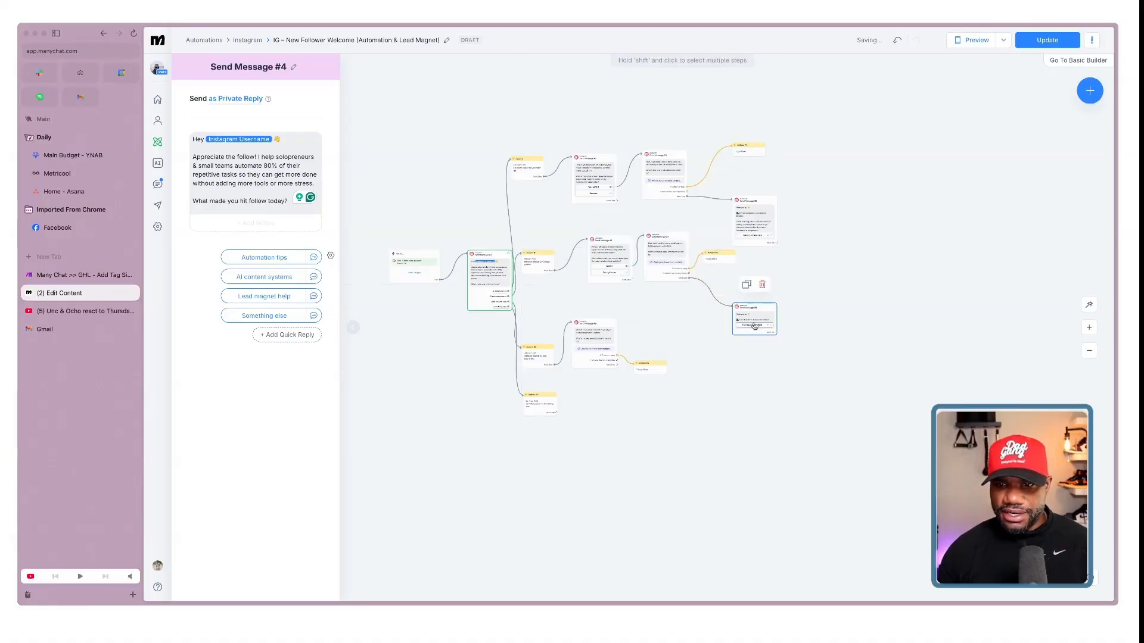
{"action": "left_click_drag", "start_coordinate": [753, 324], "coordinate": [759, 312]}
Unlink Send Message #9 from Actions #2 and move it and Actions #6 farther along, leaving room for another message
{"action": "scroll", "coordinate": [685, 334], "scroll_direction": "right", "scroll_amount": 1}
{"action": "left_click_drag", "start_coordinate": [587, 345], "coordinate": [695, 347]}
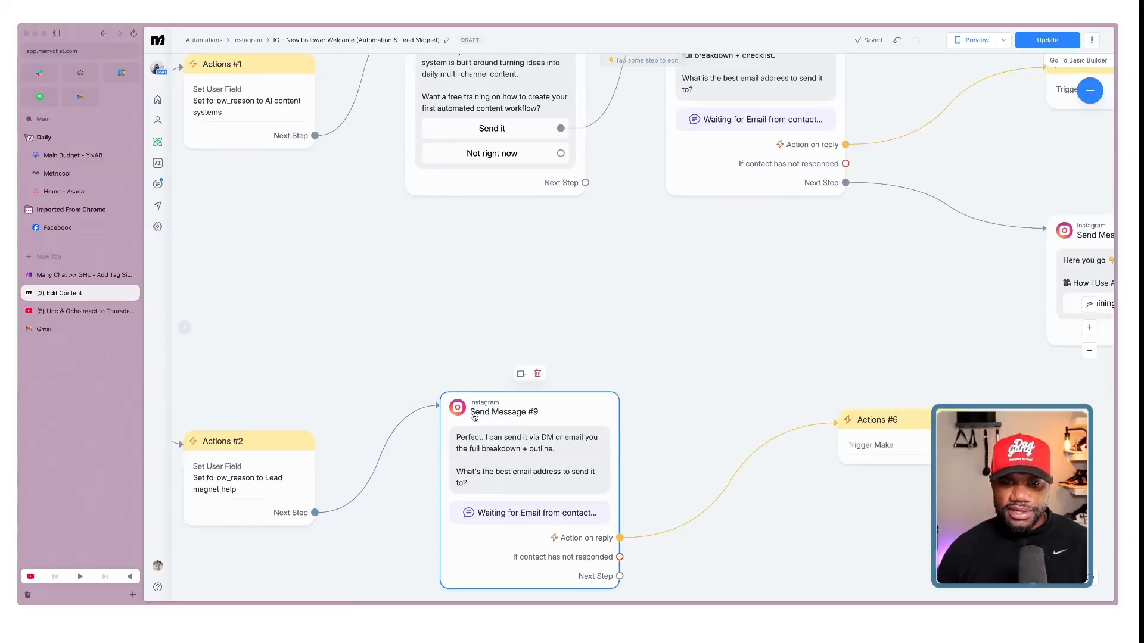
{"action": "left_click_drag", "start_coordinate": [474, 416], "coordinate": [711, 334]}
{"action": "left_click", "coordinate": [492, 370]}
{"action": "left_click_drag", "start_coordinate": [906, 432], "coordinate": [1011, 439]}
{"action": "left_click_drag", "start_coordinate": [338, 446], "coordinate": [355, 392]}
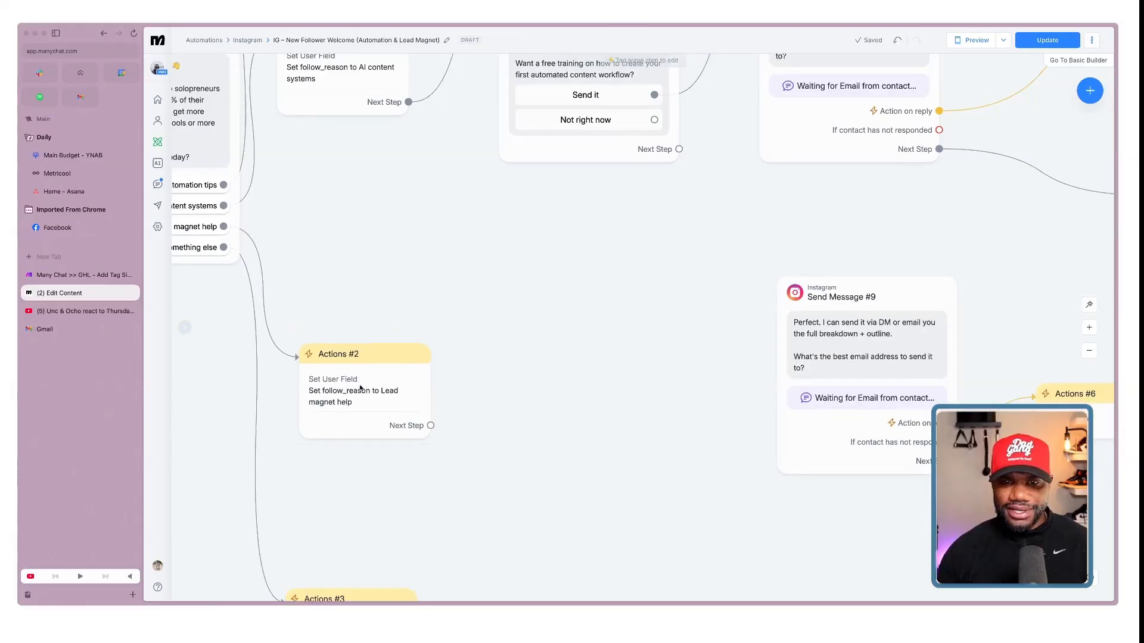
Link Actions #2 to a new Instagram message offering a quick step-by-step video on creating a first lead magnet in under 30 minutes, ending "Want it?"
{"action": "left_click", "coordinate": [423, 426]}
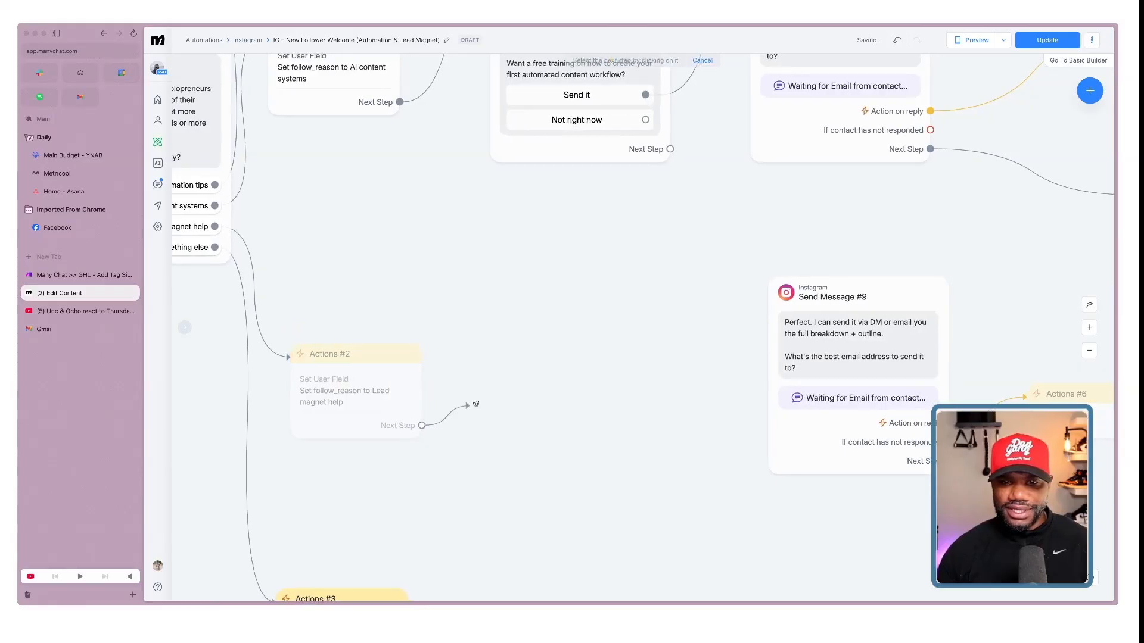
{"action": "left_click", "coordinate": [523, 326]}
{"action": "left_click", "coordinate": [545, 335]}
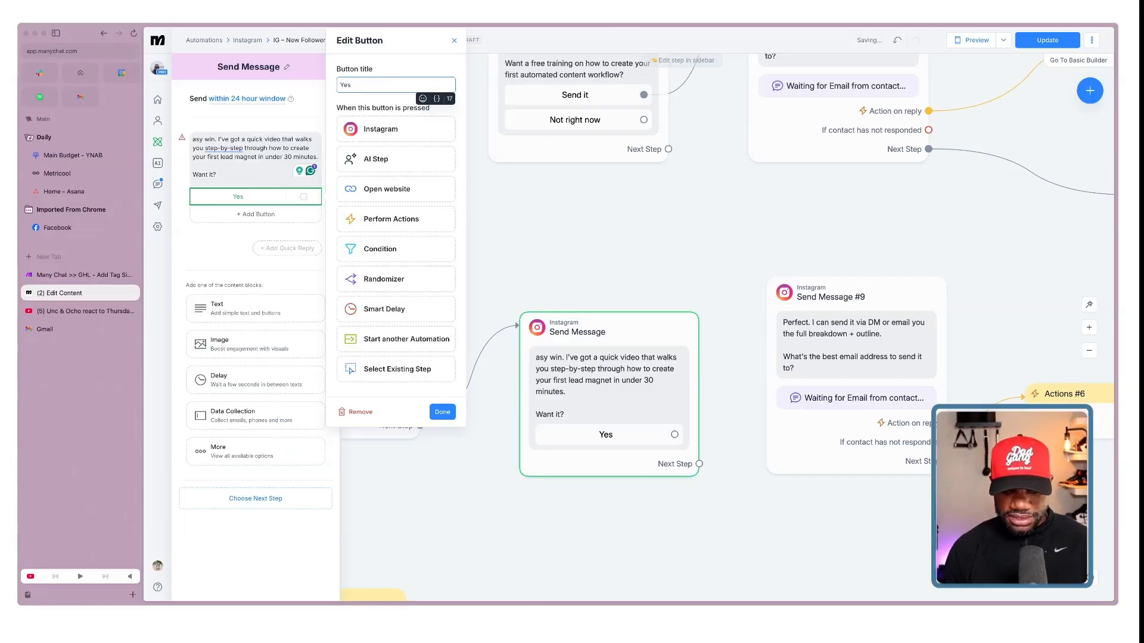
Give the video offer message Yes, Please and Maybe Later buttons, link Yes, Please to Send Message #9, and align that message beside it
{"action": "type", "text": "ease"}
{"action": "left_click", "coordinate": [256, 214]}
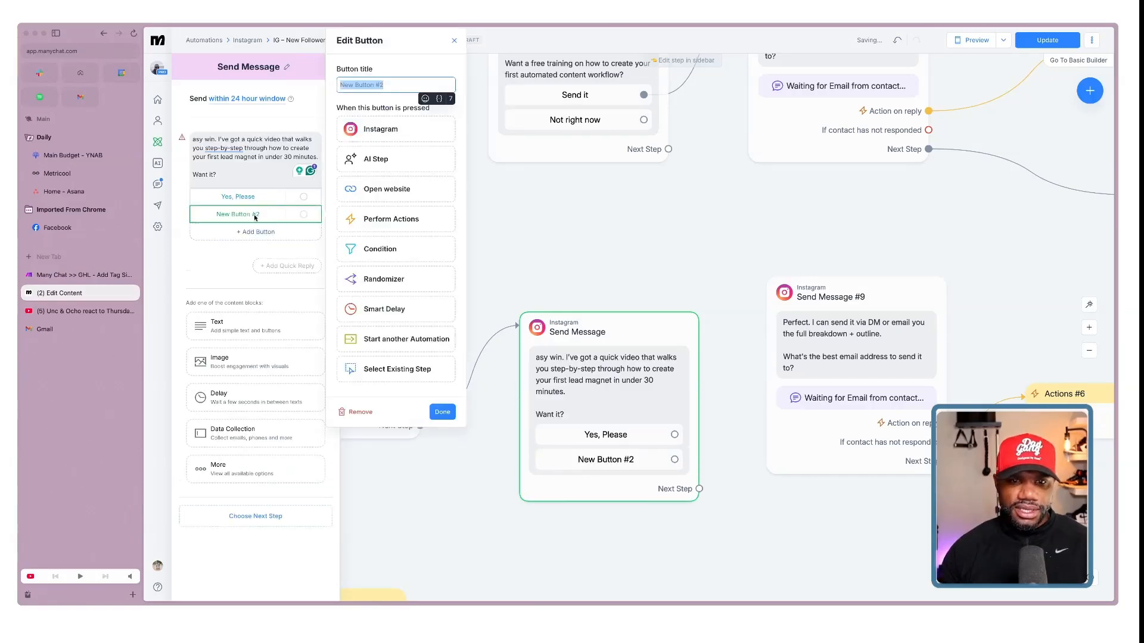
{"action": "type", "text": "Maybe Last"}
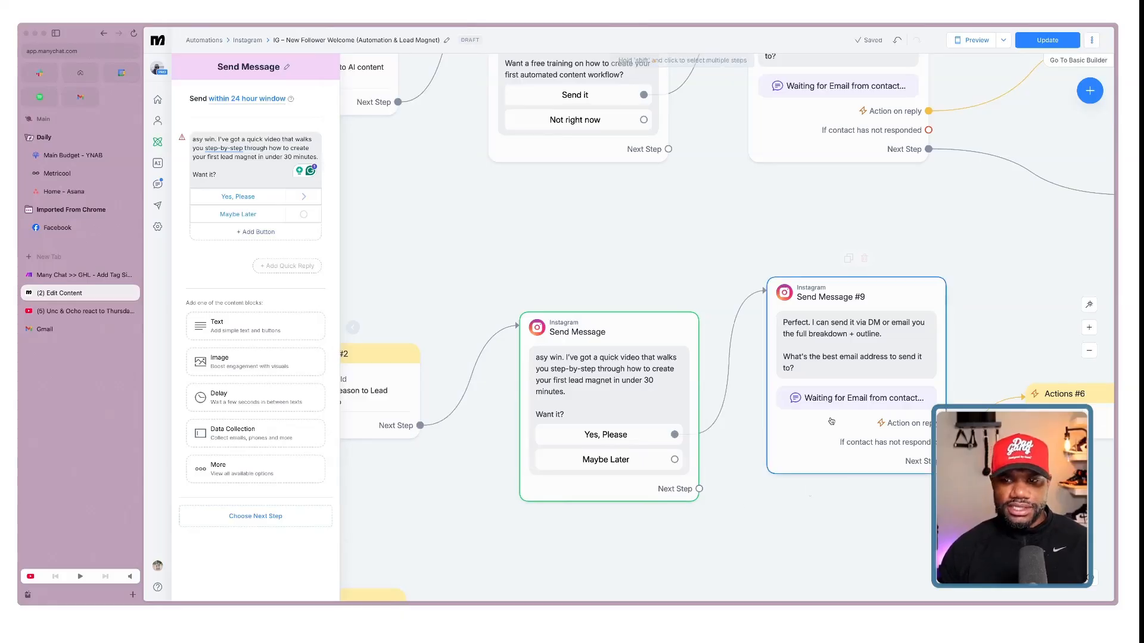
{"action": "left_click_drag", "start_coordinate": [853, 367], "coordinate": [863, 402]}
{"action": "scroll", "coordinate": [864, 402], "scroll_direction": "right", "scroll_amount": 5}
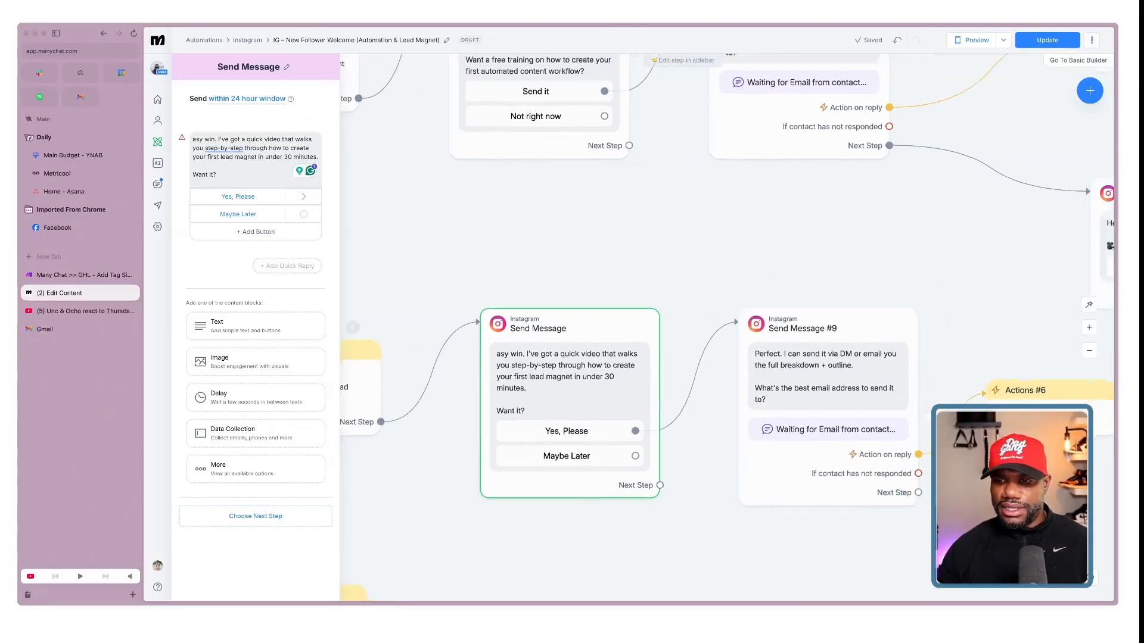
Link Send Message #9's next step to a new Instagram message reading "Here you go 👇 🎥 Create Your First Lead Magnet in 30 Minutes:"
{"action": "left_click", "coordinate": [1088, 351]}
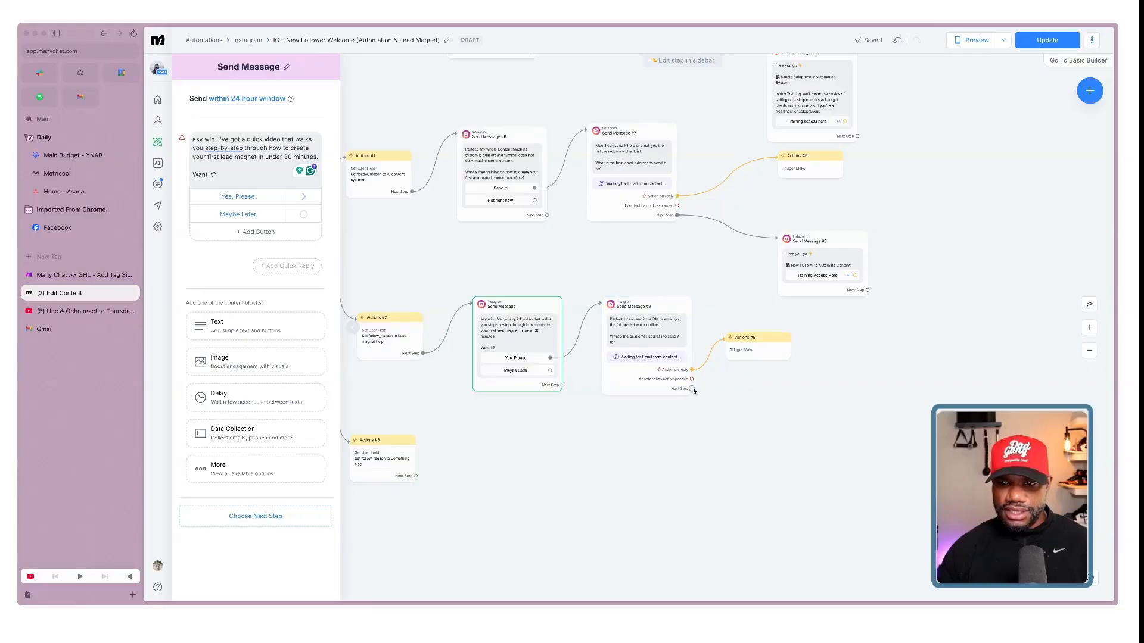
{"action": "left_click_drag", "start_coordinate": [693, 389], "coordinate": [778, 394]}
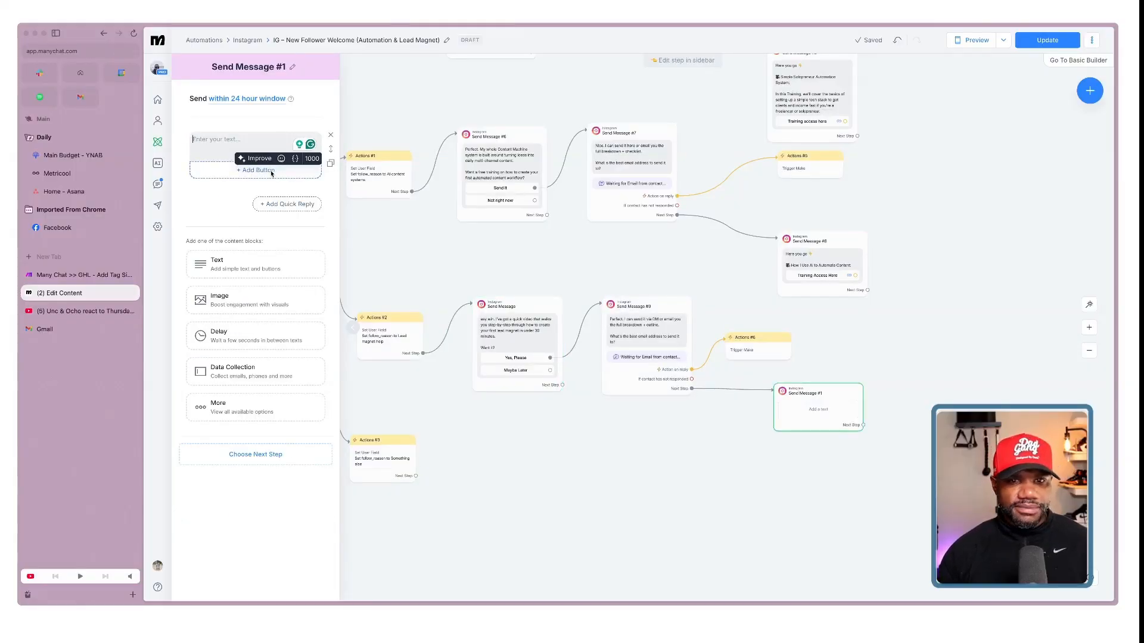
{"action": "type", "text": "Here you go 👇  🎥 Create Your First Lead Magnet in 30 Minutes:"}
{"action": "key", "text": "Return"}
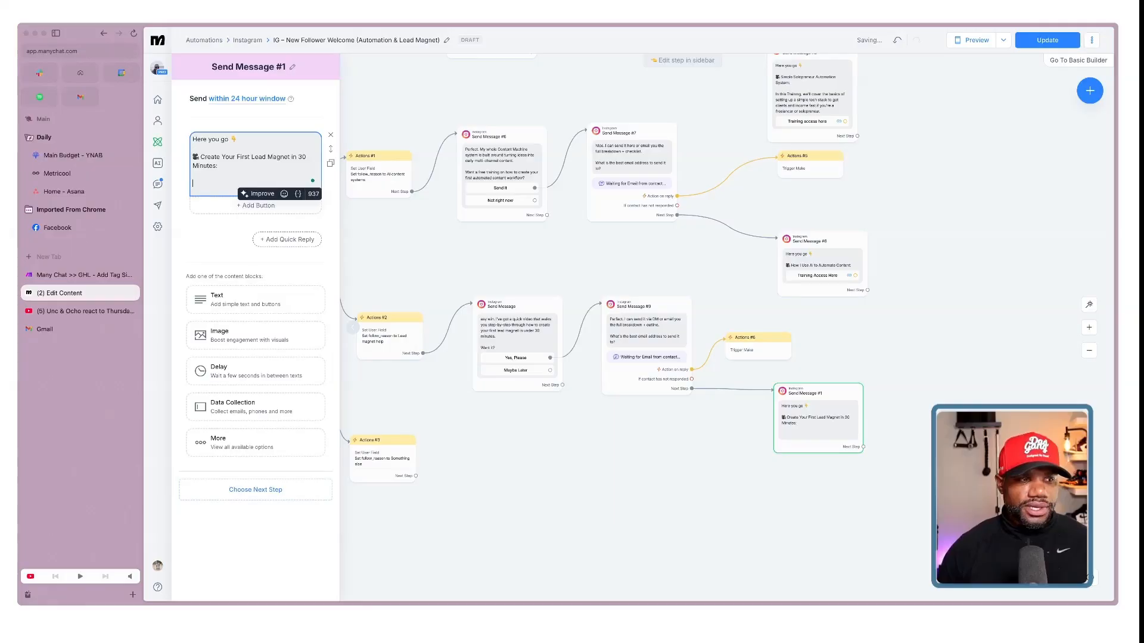
Add an "Access The Training" button that opens a website to the lead magnet delivery message, and place the message beneath Actions #6
{"action": "left_click", "coordinate": [256, 205]}
{"action": "left_click", "coordinate": [379, 241]}
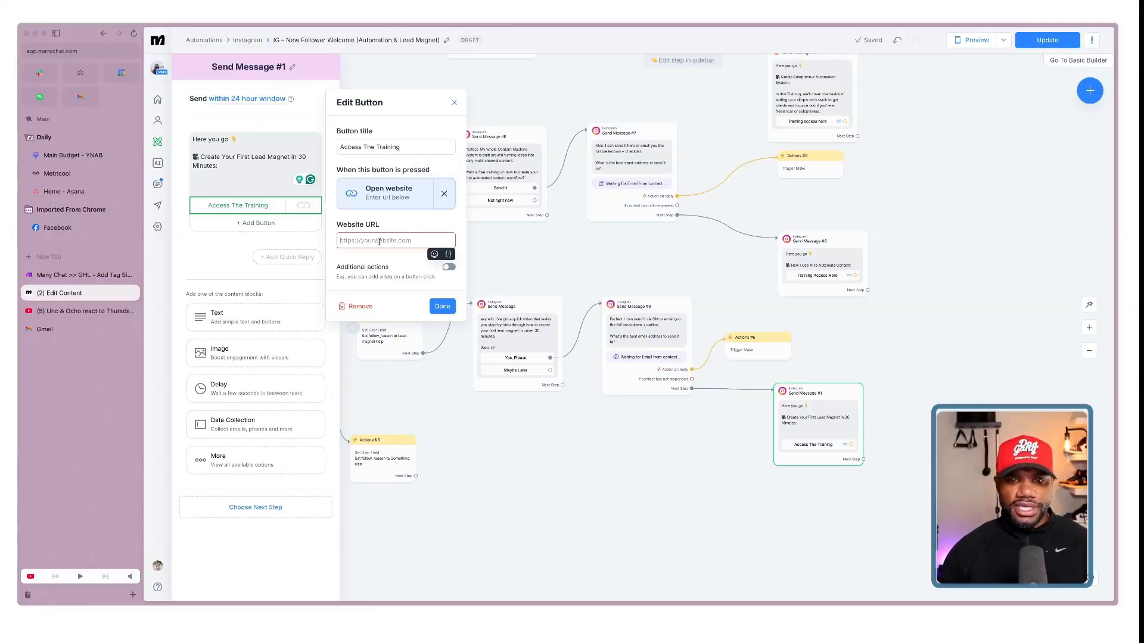
{"action": "left_click", "coordinate": [990, 370]}
{"action": "left_click", "coordinate": [990, 369]}
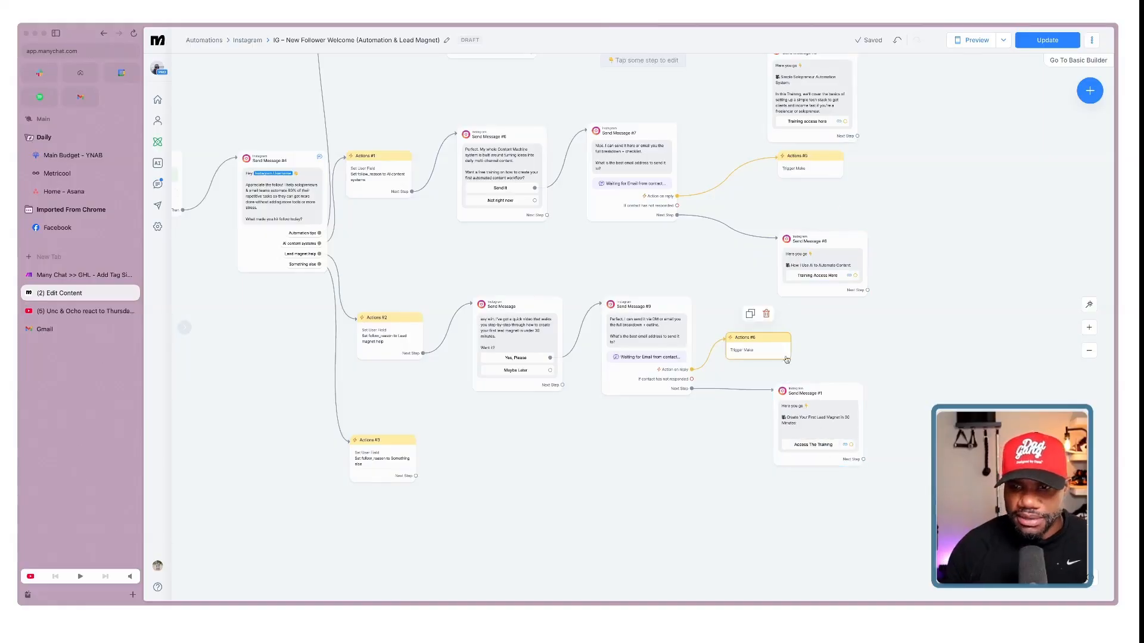
{"action": "left_click_drag", "start_coordinate": [793, 398], "coordinate": [739, 420]}
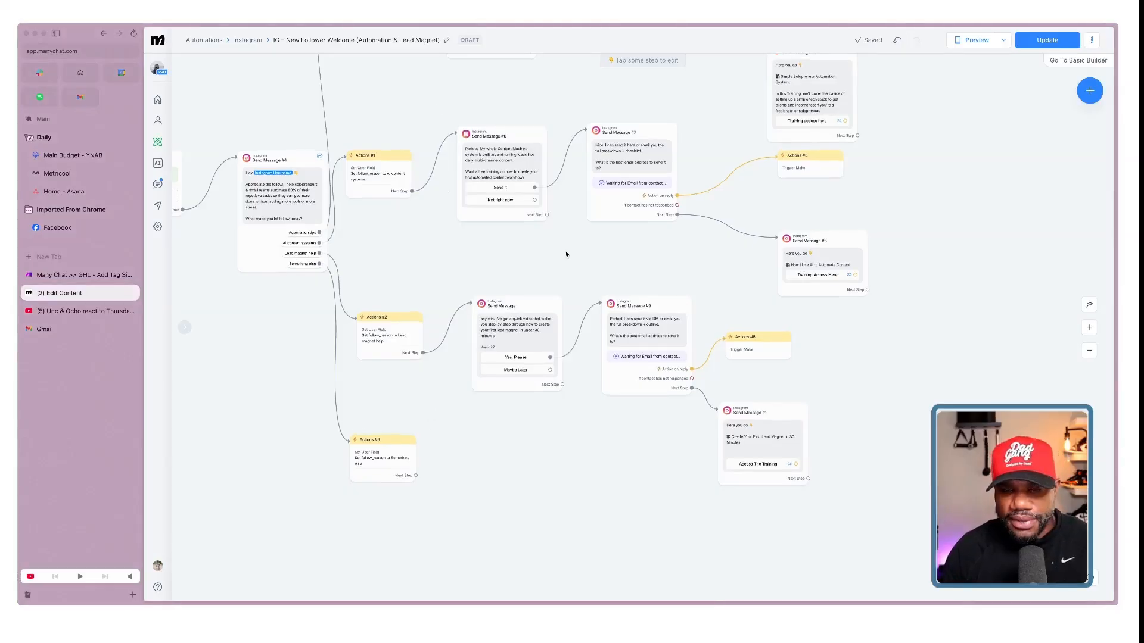
Link Send Message #2's Not now button to a new Instagram message starting "No worries at all" and inviting a "system" reply for automation help options
{"action": "scroll", "coordinate": [612, 258], "scroll_direction": "down", "scroll_amount": 1}
{"action": "scroll", "coordinate": [615, 267], "scroll_direction": "up", "scroll_amount": 5}
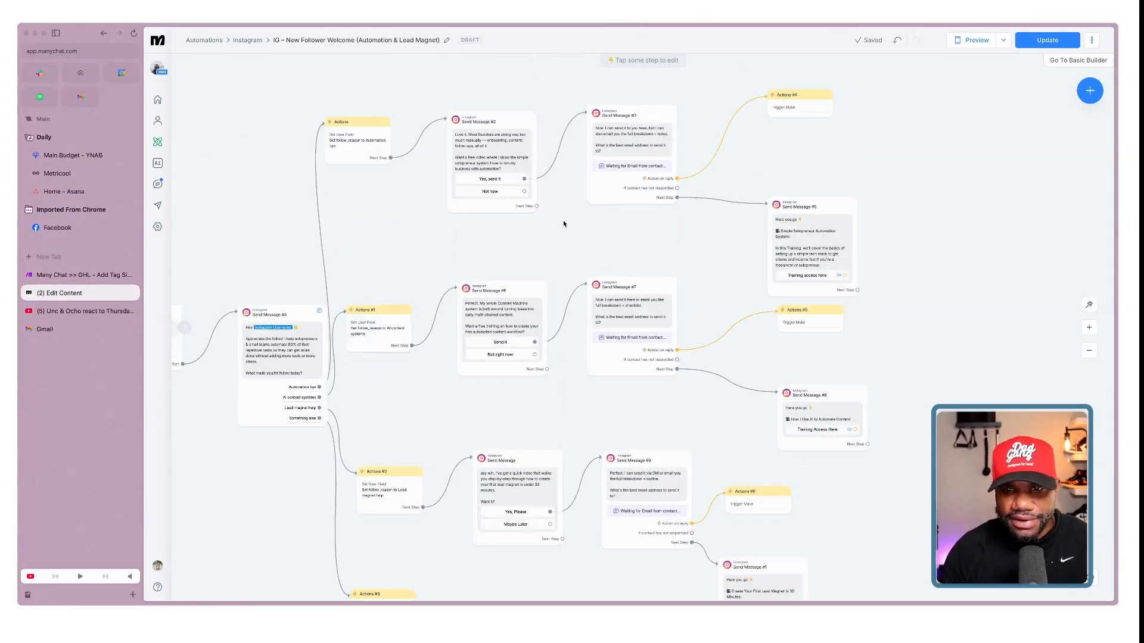
{"action": "left_click", "coordinate": [524, 191]}
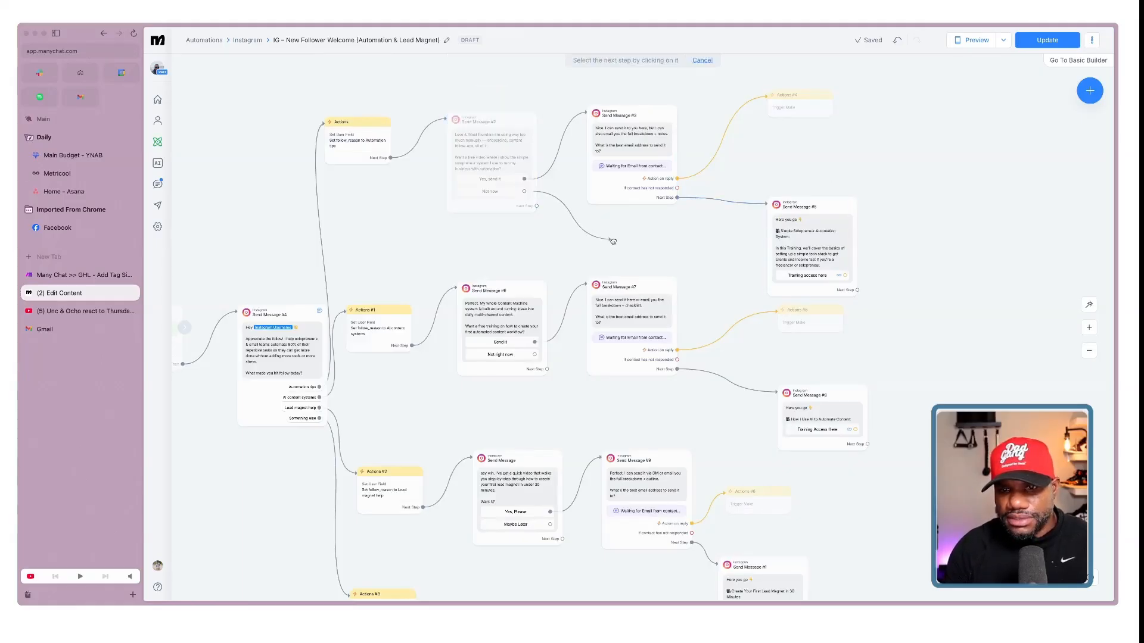
{"action": "left_click", "coordinate": [1021, 235]}
{"action": "left_click", "coordinate": [980, 228]}
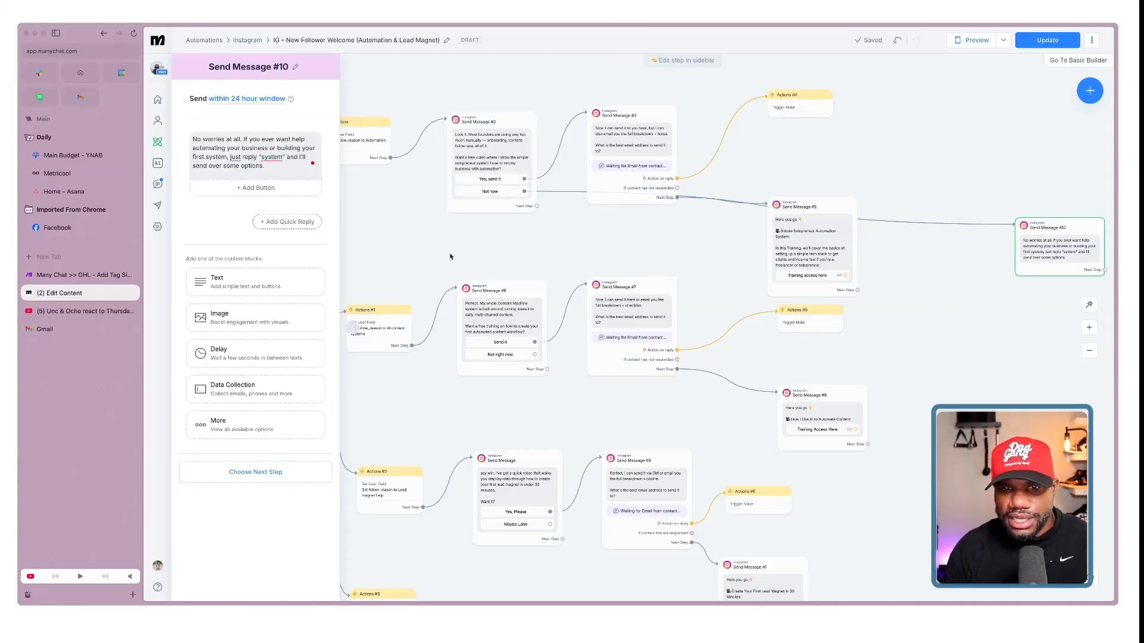
{"action": "left_click", "coordinate": [416, 247]}
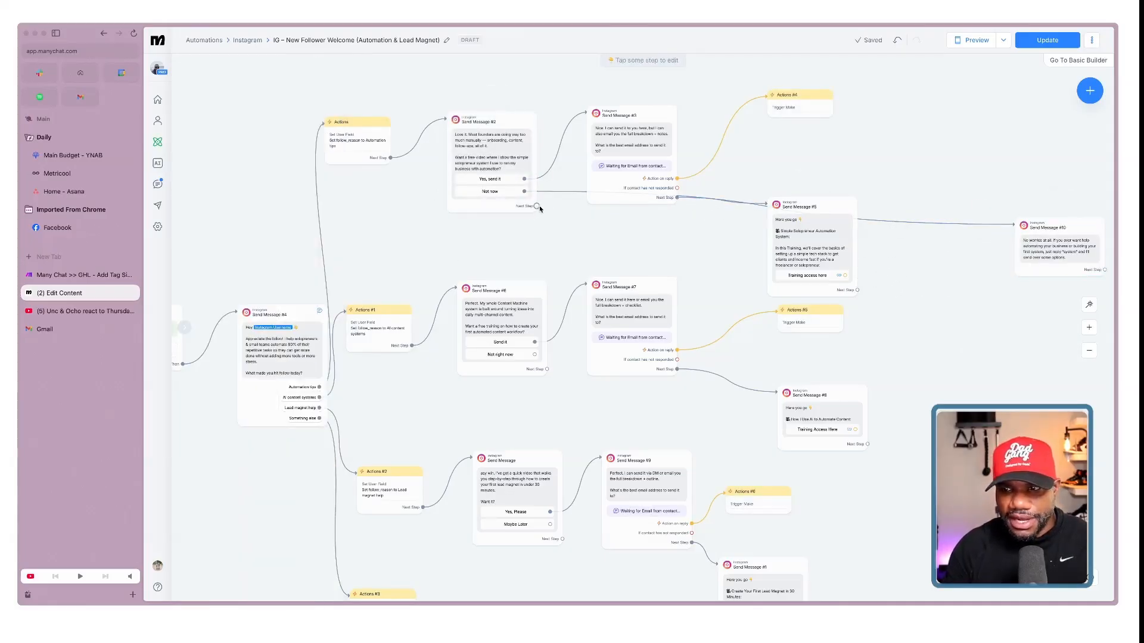
Reposition Send Message #10 and link the Not right now and Maybe Later buttons of the other two branches to it
{"action": "left_click_drag", "start_coordinate": [1045, 245], "coordinate": [959, 172]}
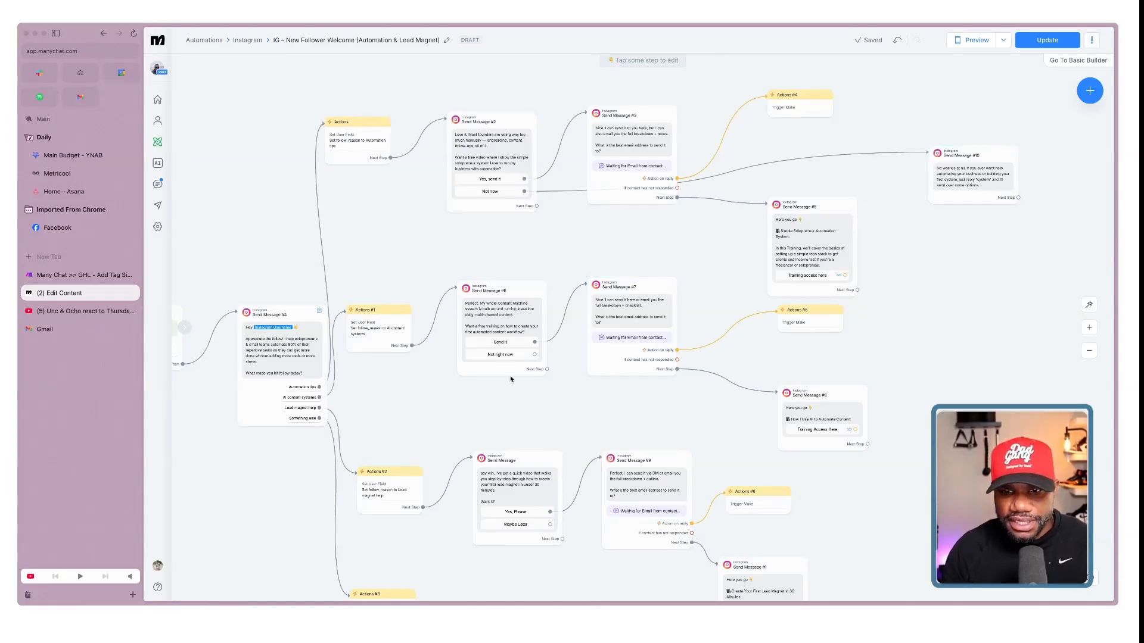
{"action": "left_click_drag", "start_coordinate": [575, 354], "coordinate": [927, 164]}
{"action": "left_click", "coordinate": [925, 279]}
Link Actions #3 to a new message: "No problem. Tell me in one sentence what you're working on right now, and I'll point you to the best resource."
{"action": "scroll", "coordinate": [330, 279], "scroll_direction": "down", "scroll_amount": 5}
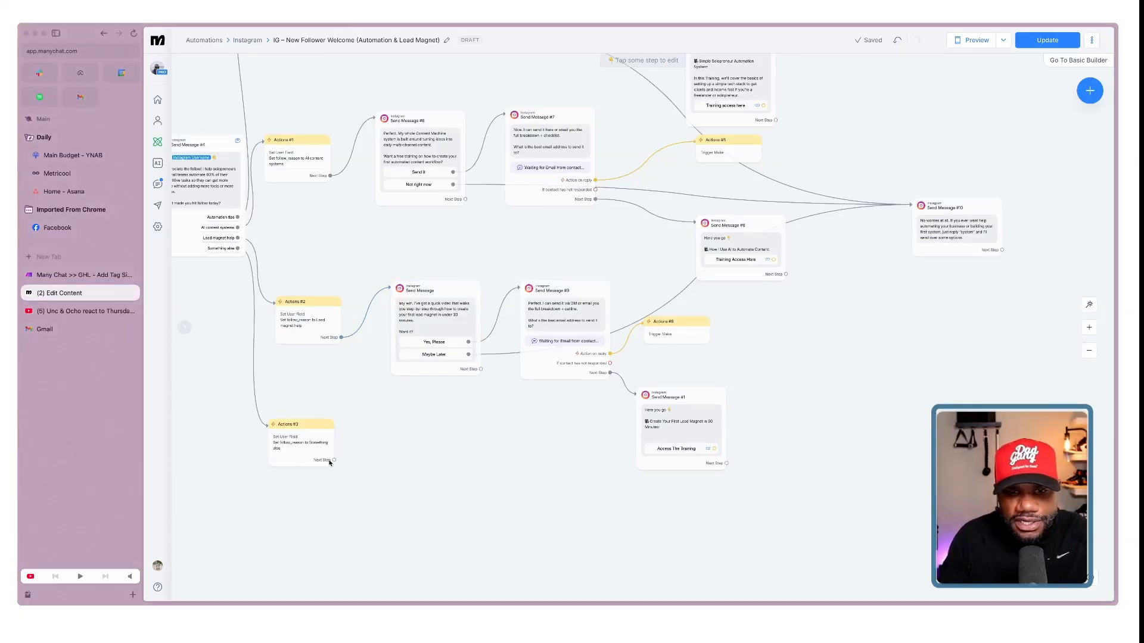
{"action": "left_click_drag", "start_coordinate": [332, 460], "coordinate": [333, 460]}
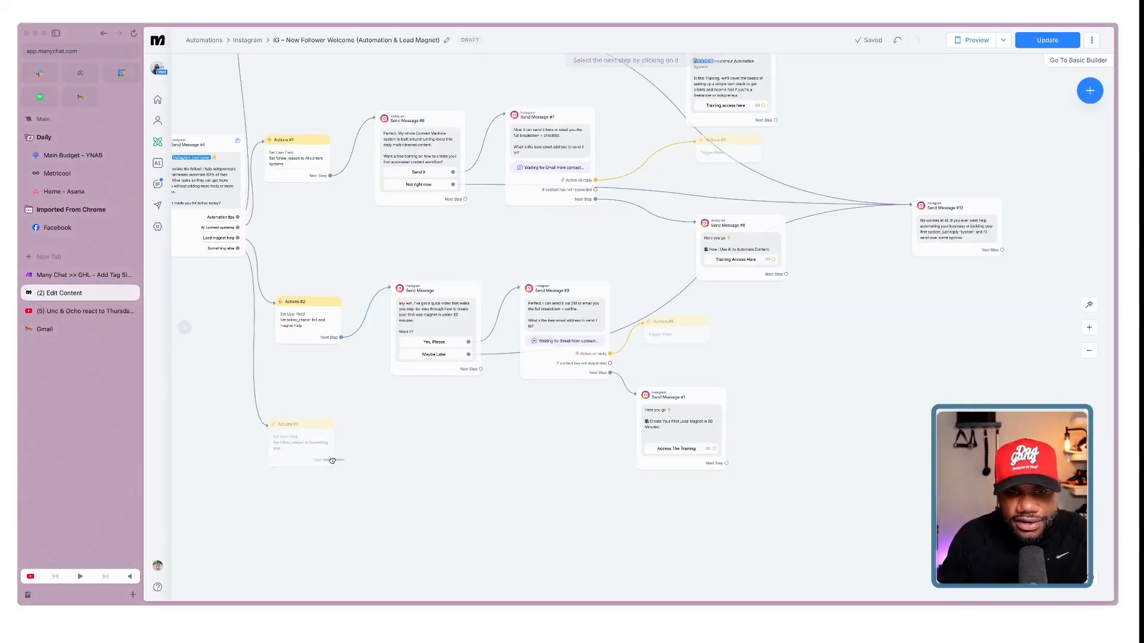
{"action": "left_click", "coordinate": [403, 454]}
{"action": "left_click", "coordinate": [426, 358]}
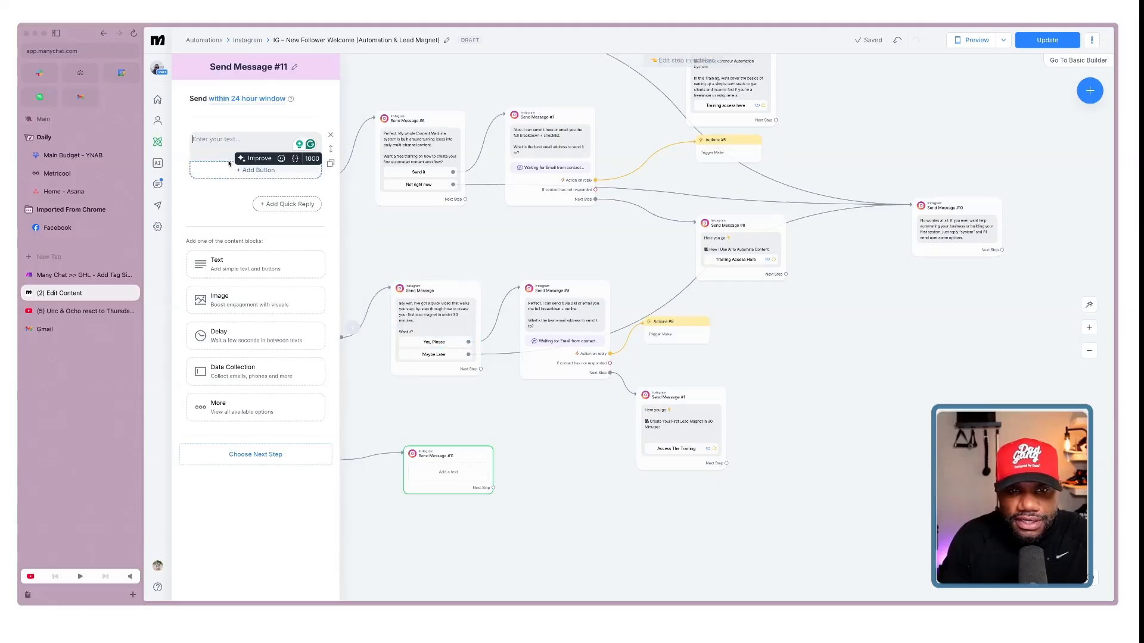
{"action": "type", "text": "No problem — tell me in one sentence what you're working on right now, and I'll point you to the best resource."}
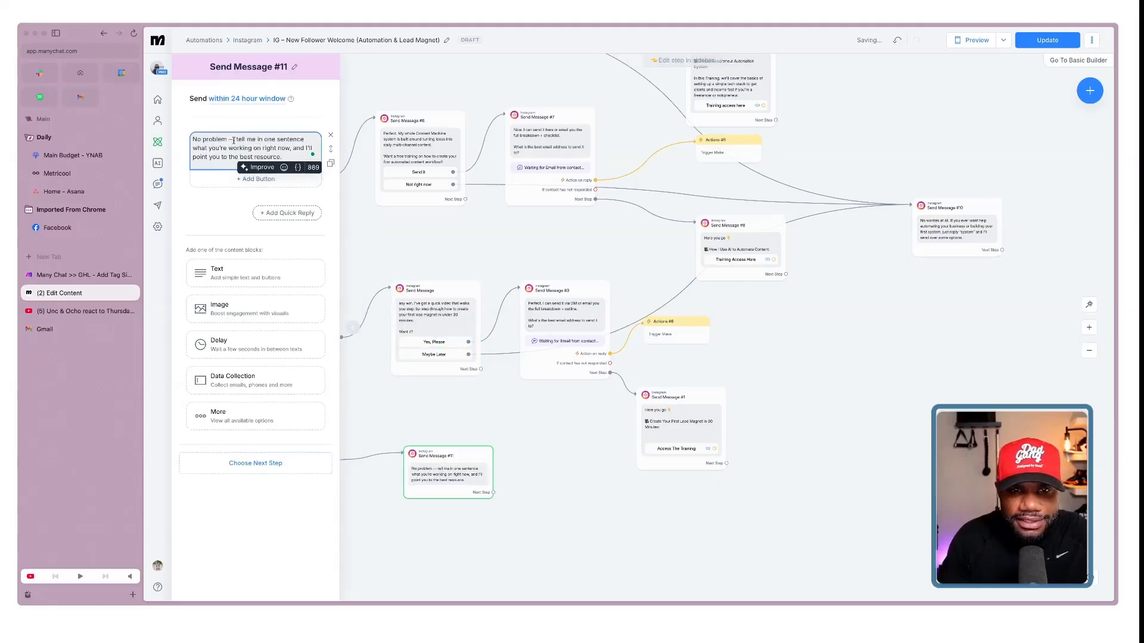
{"action": "type", "text": ". T"}
{"action": "left_click", "coordinate": [325, 252]}
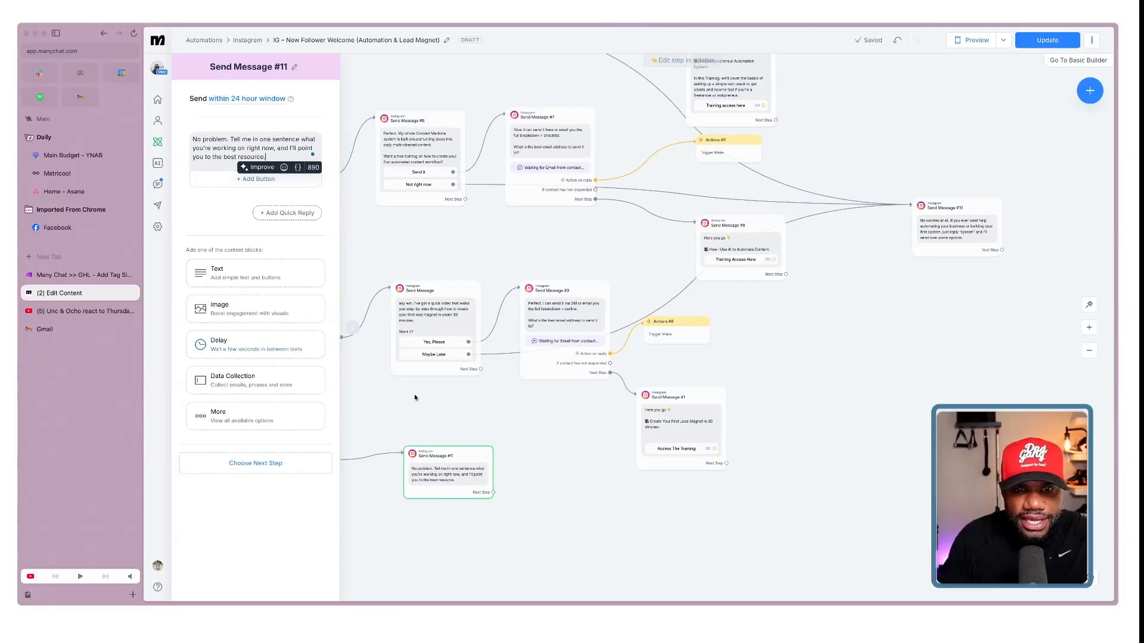
{"action": "left_click", "coordinate": [487, 393]}
Link Send Message #11 to a new action setting the follow_reason user field to Something Else, and publish the updated automation
{"action": "left_click", "coordinate": [492, 492]}
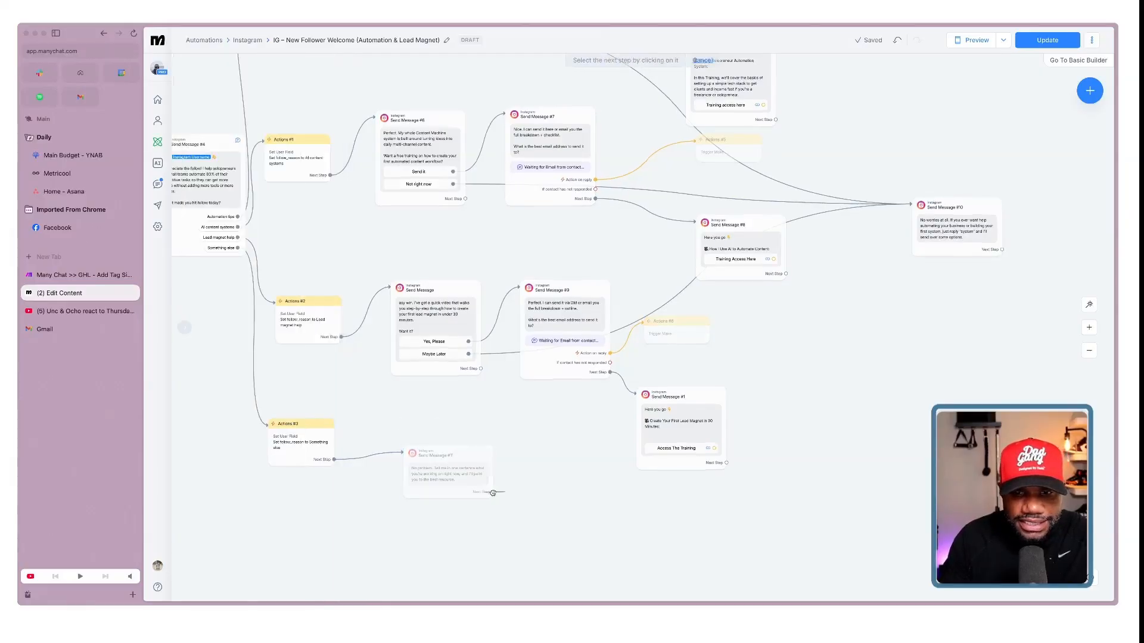
{"action": "left_click", "coordinate": [515, 456]}
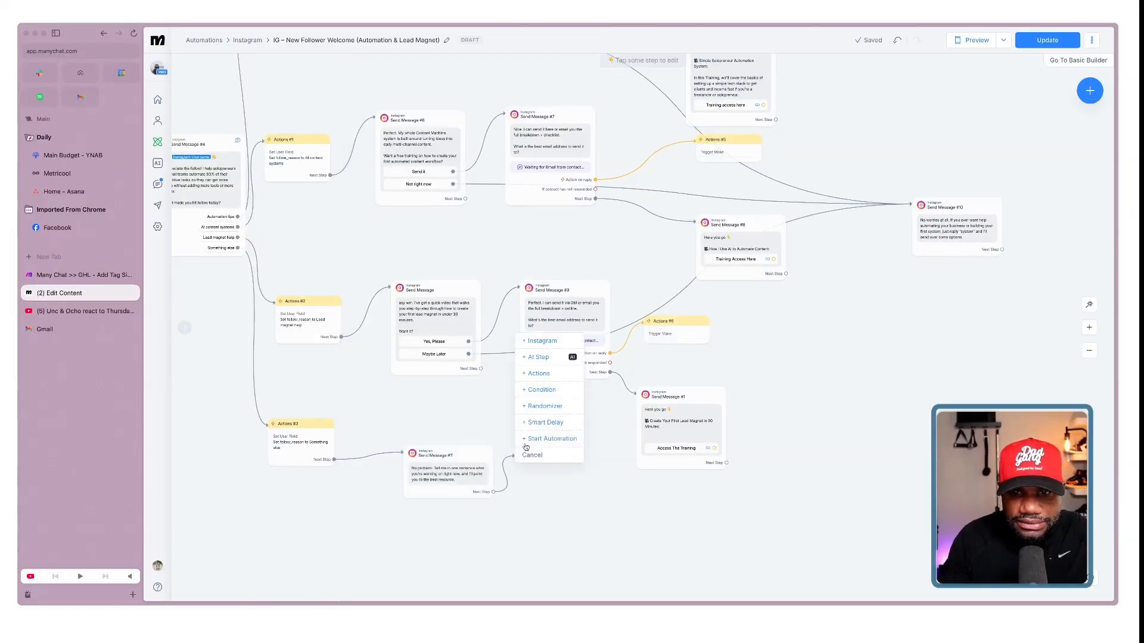
{"action": "left_click", "coordinate": [543, 372]}
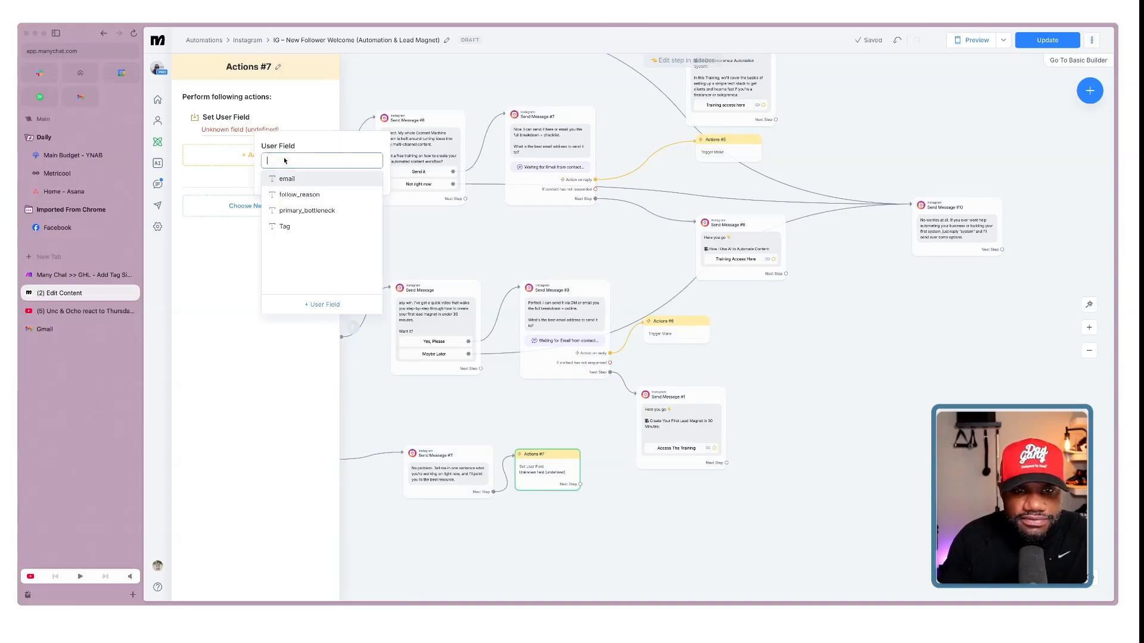
{"action": "left_click", "coordinate": [299, 195]}
{"action": "left_click", "coordinate": [880, 345]}
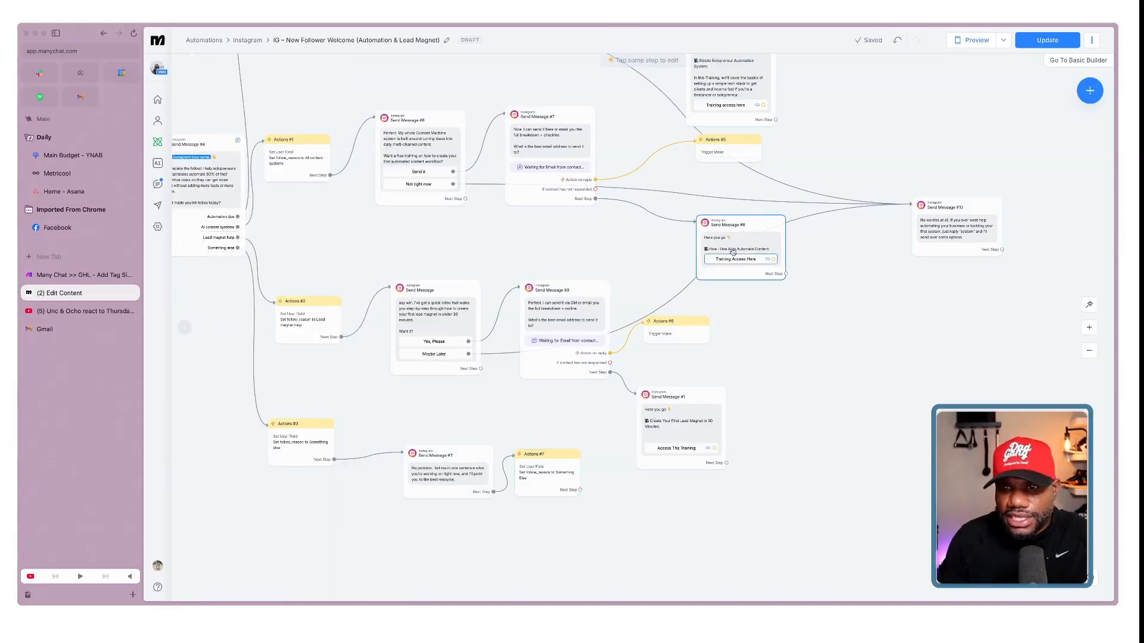
{"action": "left_click", "coordinate": [1032, 46]}
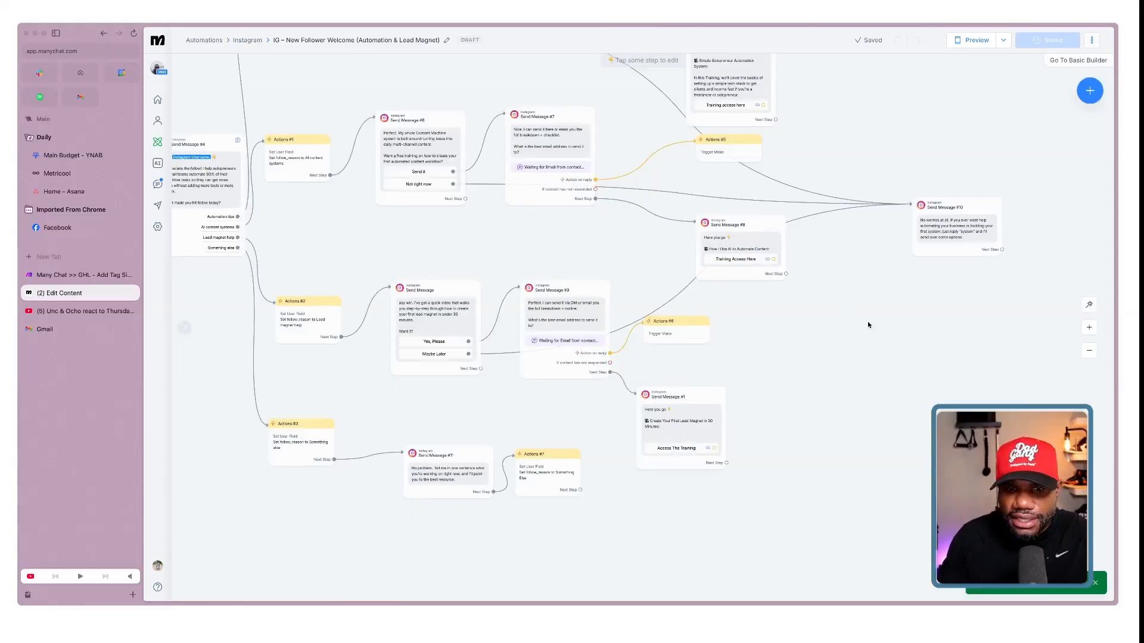